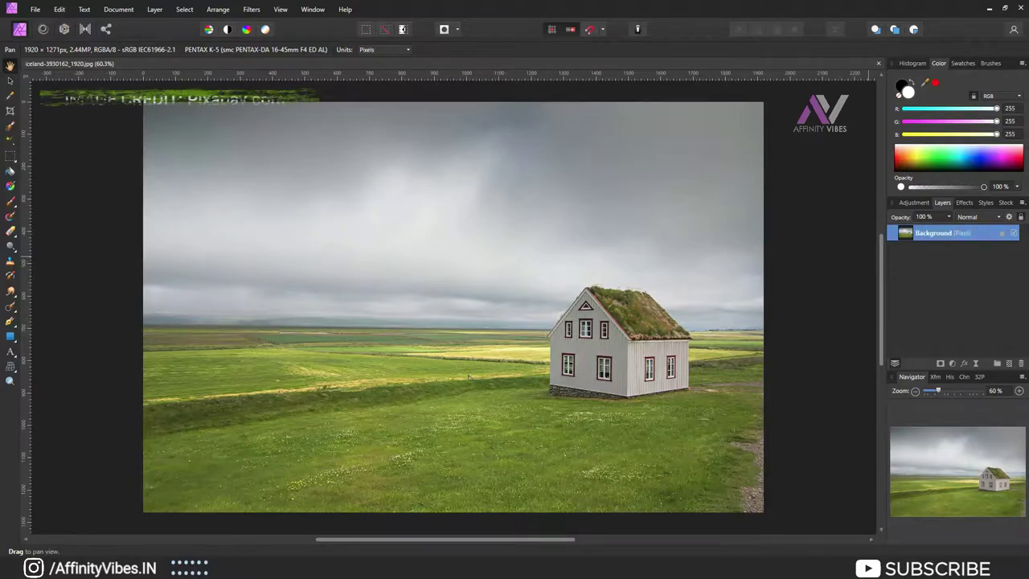
Duplicate the Background layer and rename the duplicate 'copy'
key(ctrl+j)
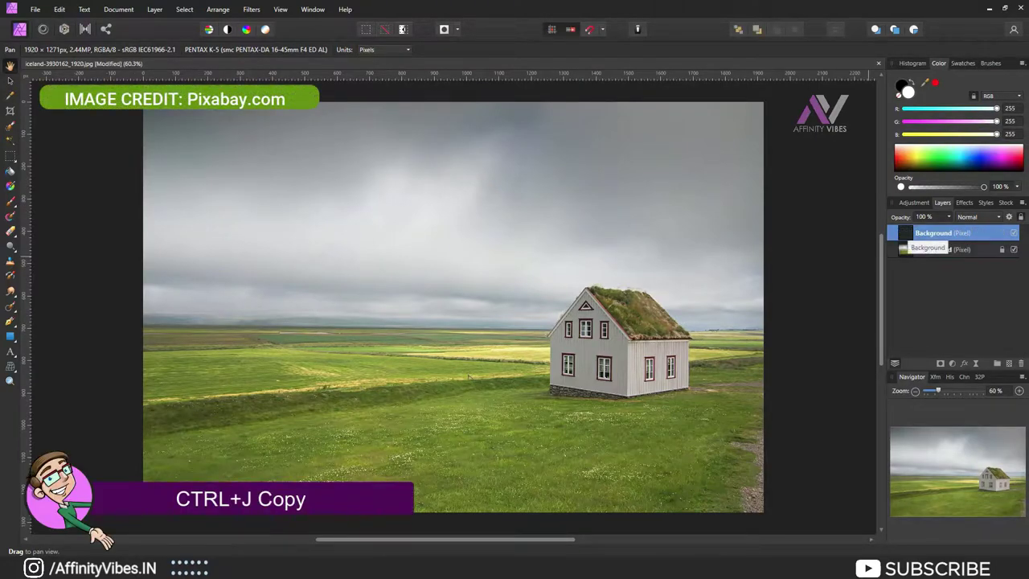
double_click(930, 233)
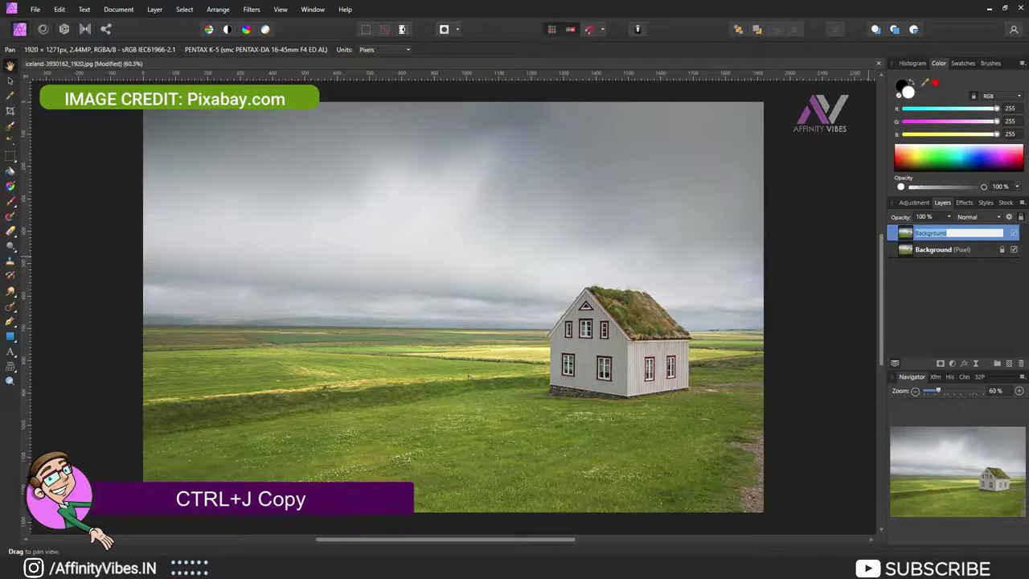
text(copy)
key(Return)
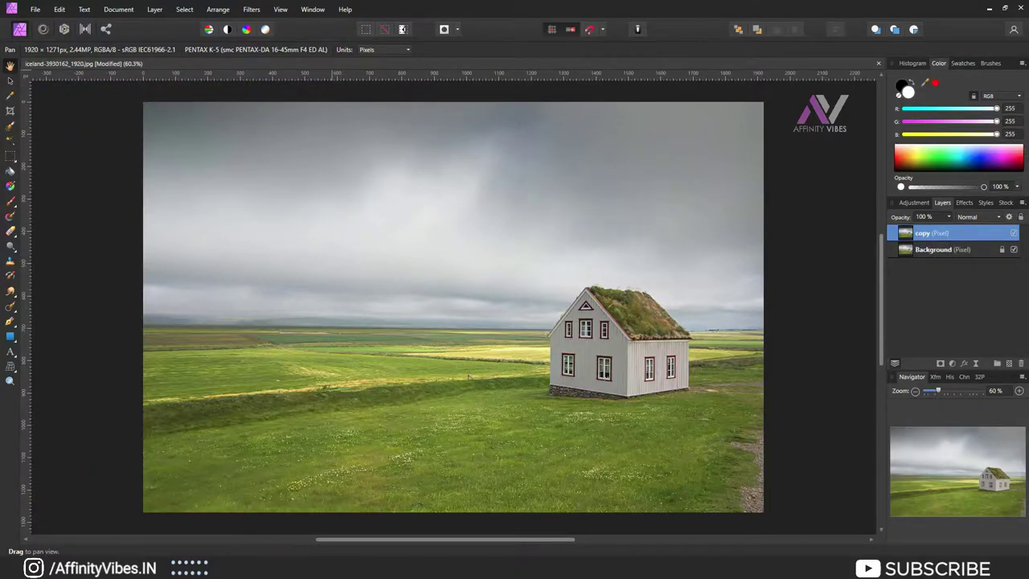
Apply Detect Edges to the copy layer and set its blend mode to Subtract
click(252, 8)
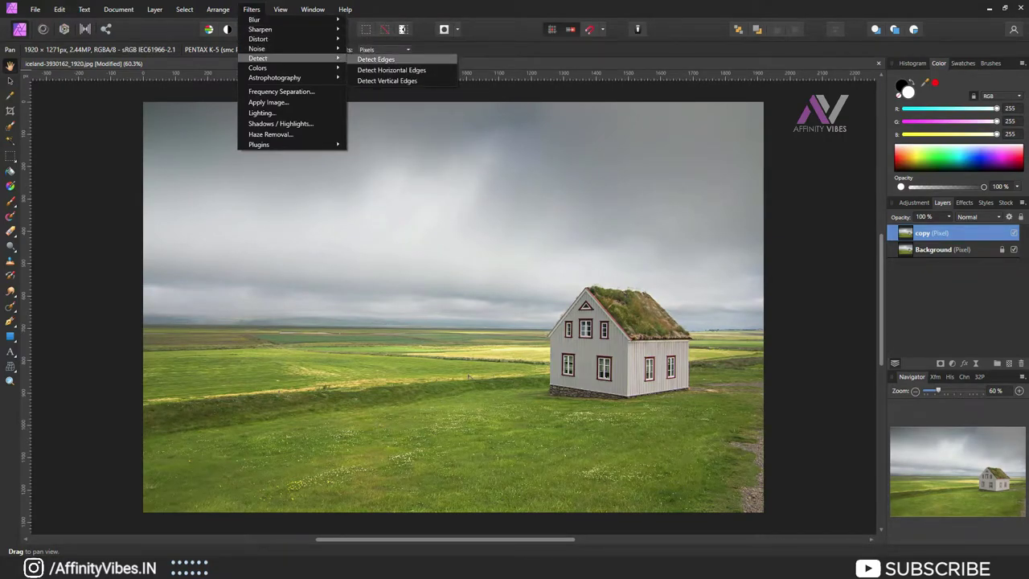
click(375, 59)
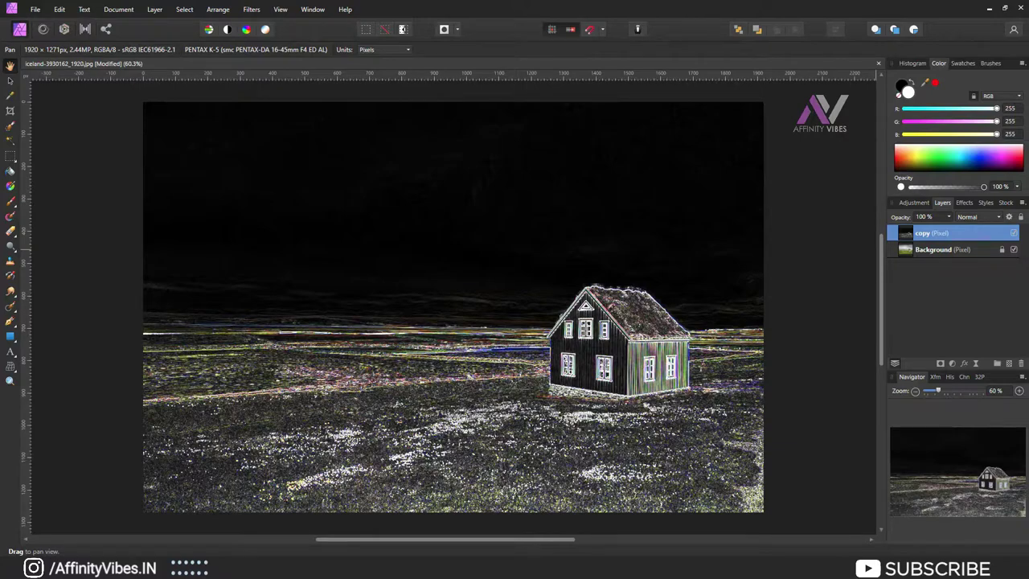
click(978, 217)
scroll(977, 322, down, 2)
scroll(976, 322, down, 3)
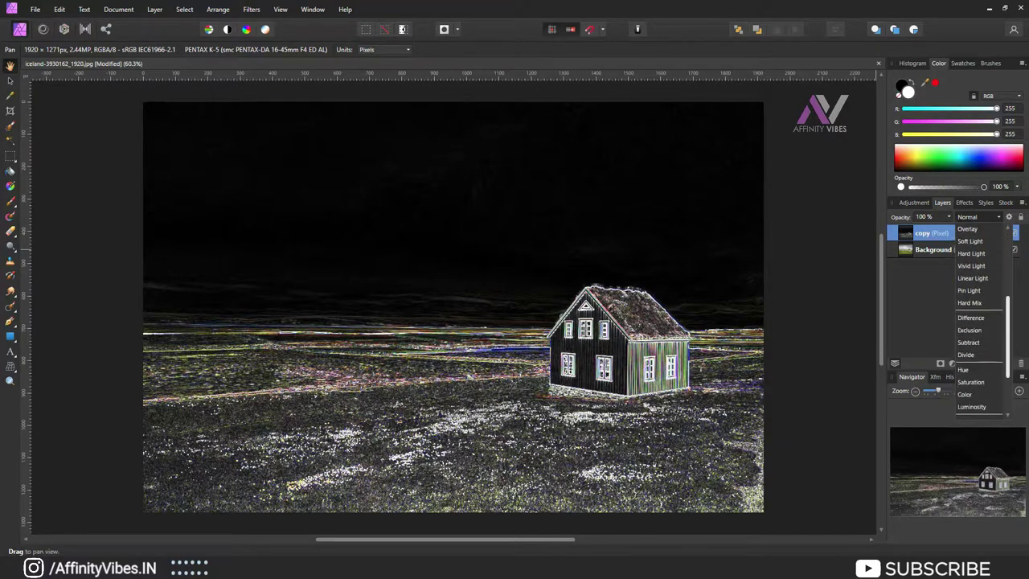
scroll(968, 317, down, 1)
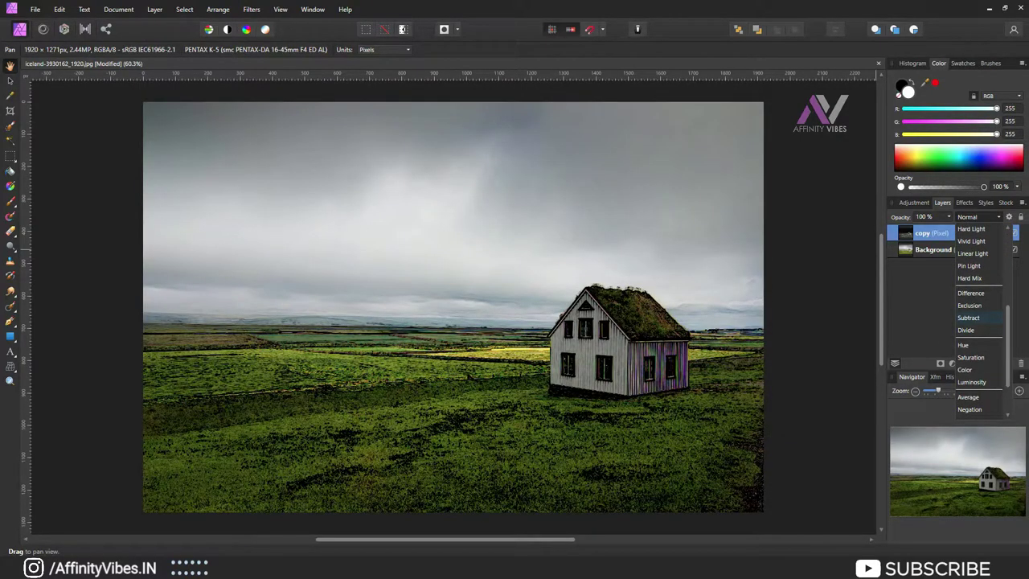
click(968, 317)
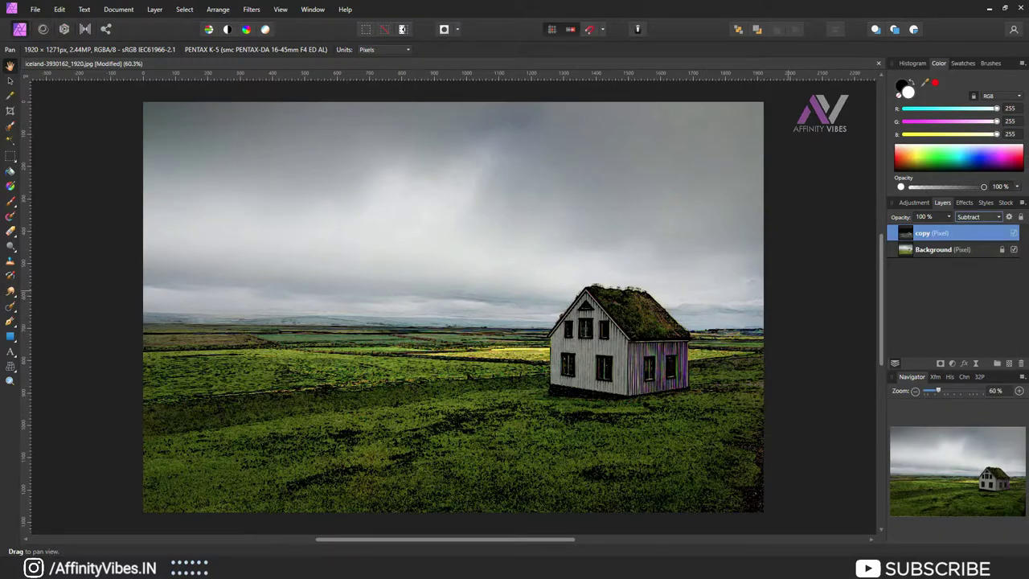
Zoom in to inspect the dark outlines, then fit the whole image back in view
scroll(460, 296, up, 5)
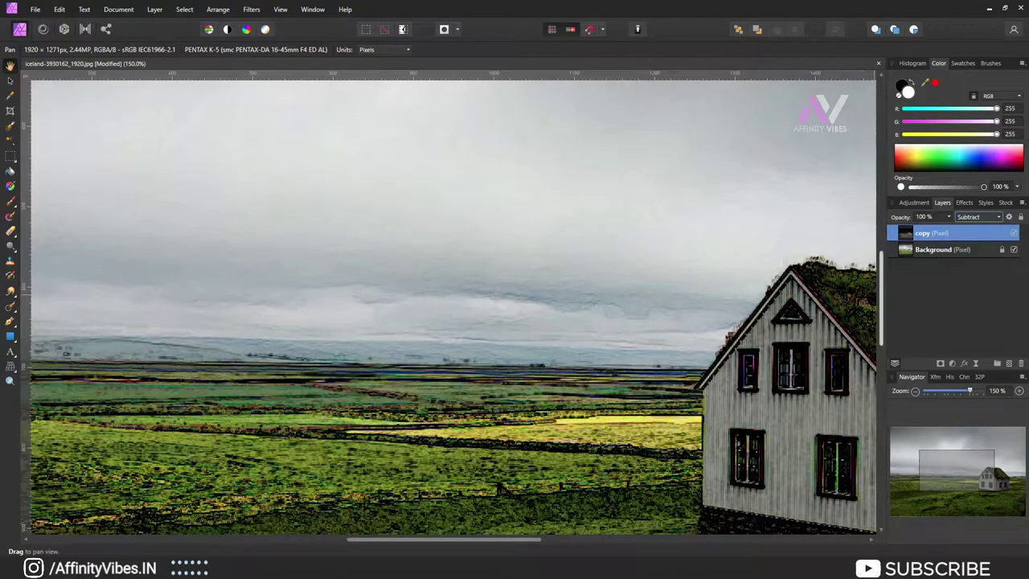
scroll(454, 306, down, 5)
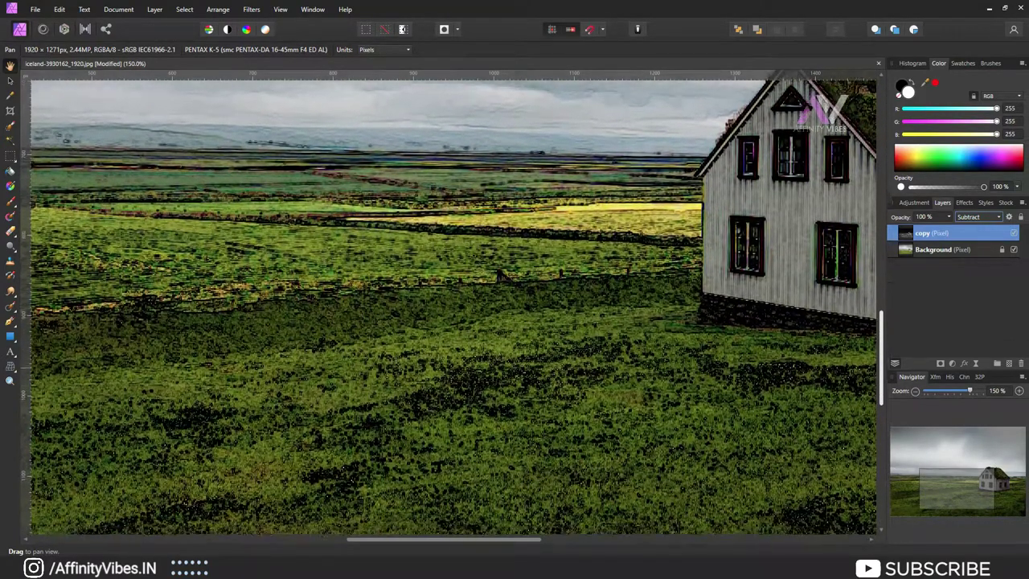
mouse_move(454, 305)
mouse_down()
mouse_move(353, 273)
mouse_move(134, 273)
mouse_up()
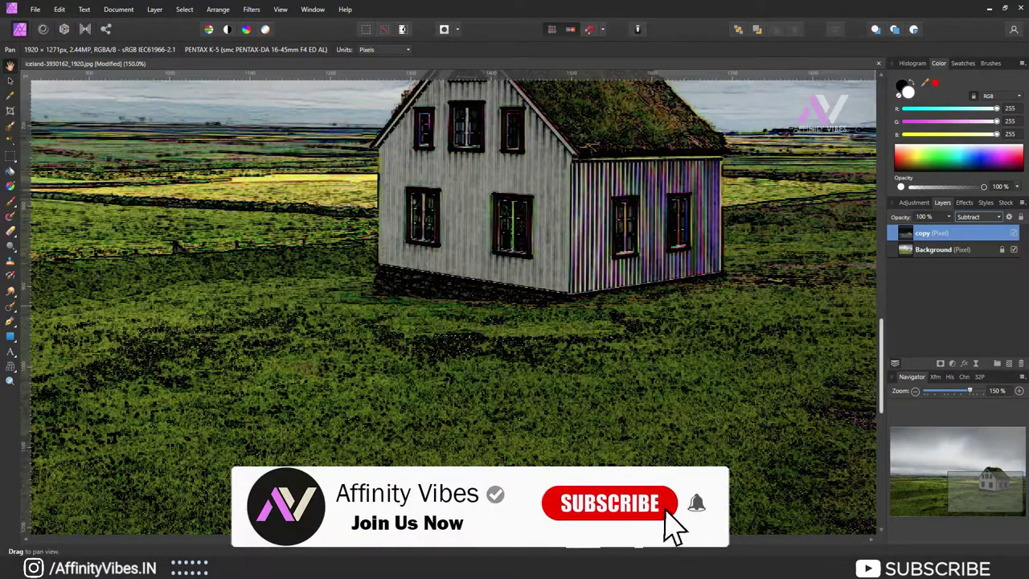
scroll(454, 306, up, 5)
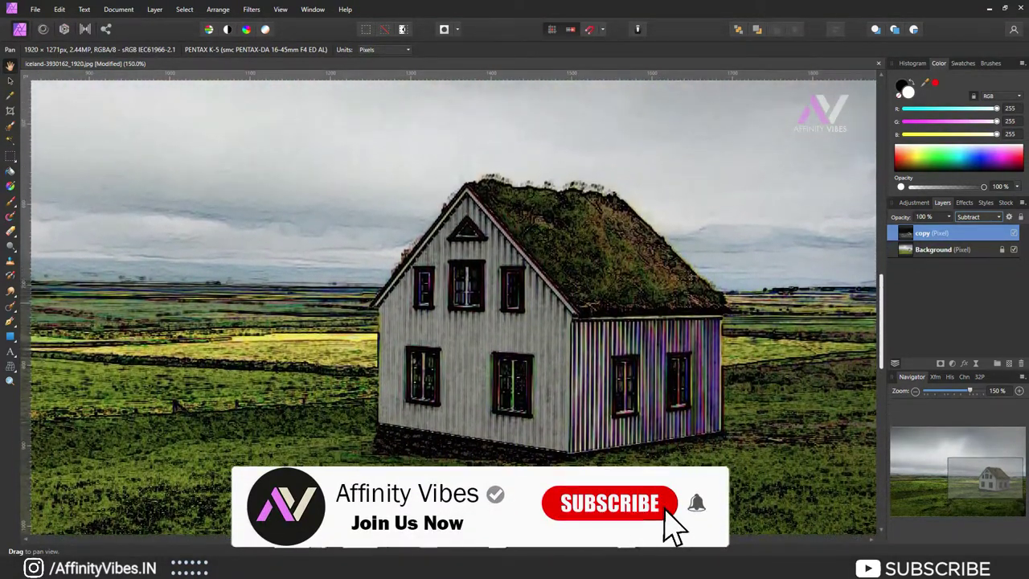
scroll(454, 305, down, 1)
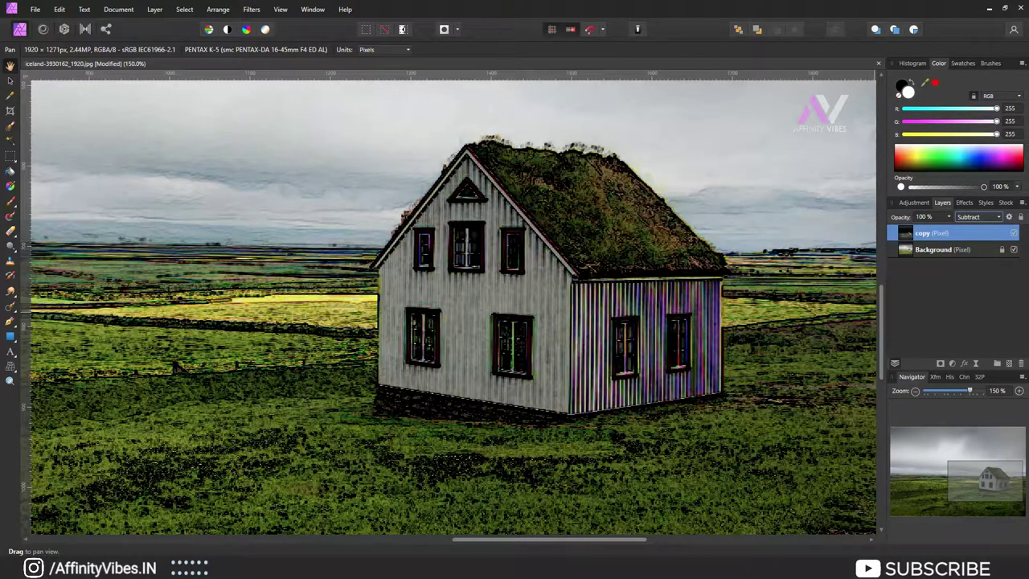
key(ctrl+0)
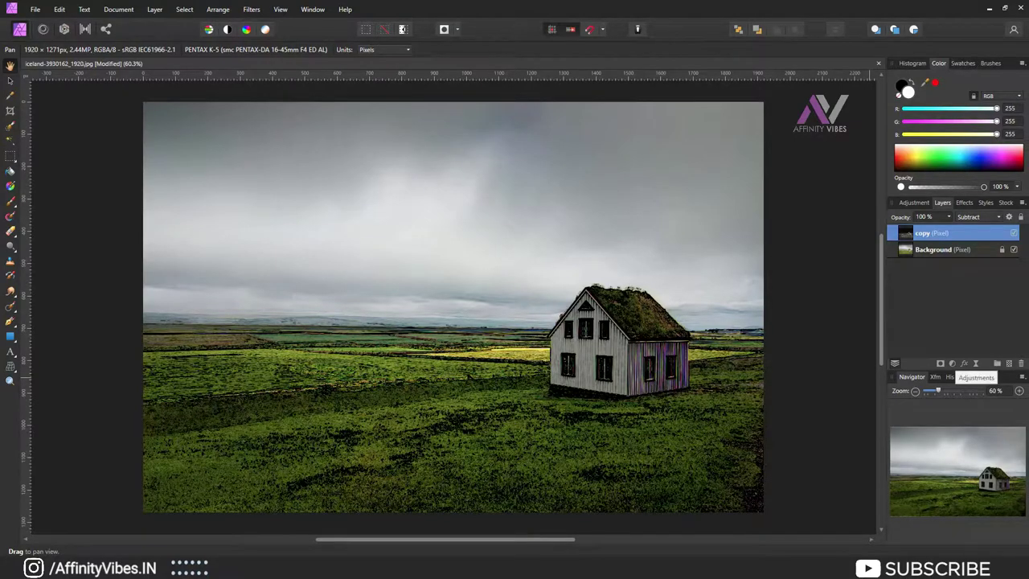
Add a Brightness/Contrast adjustment with brightness 54% and contrast -35%
click(951, 363)
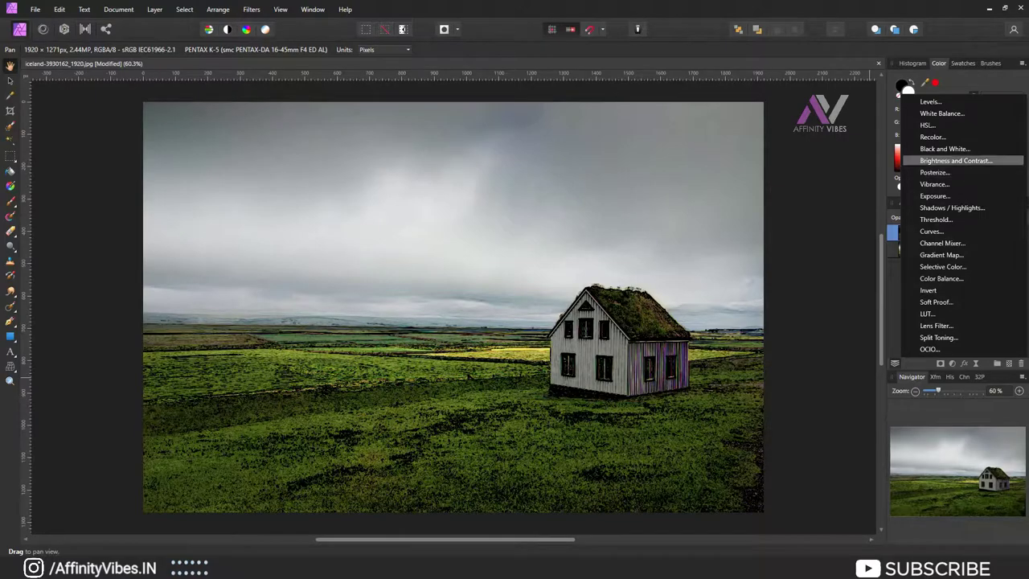
click(956, 160)
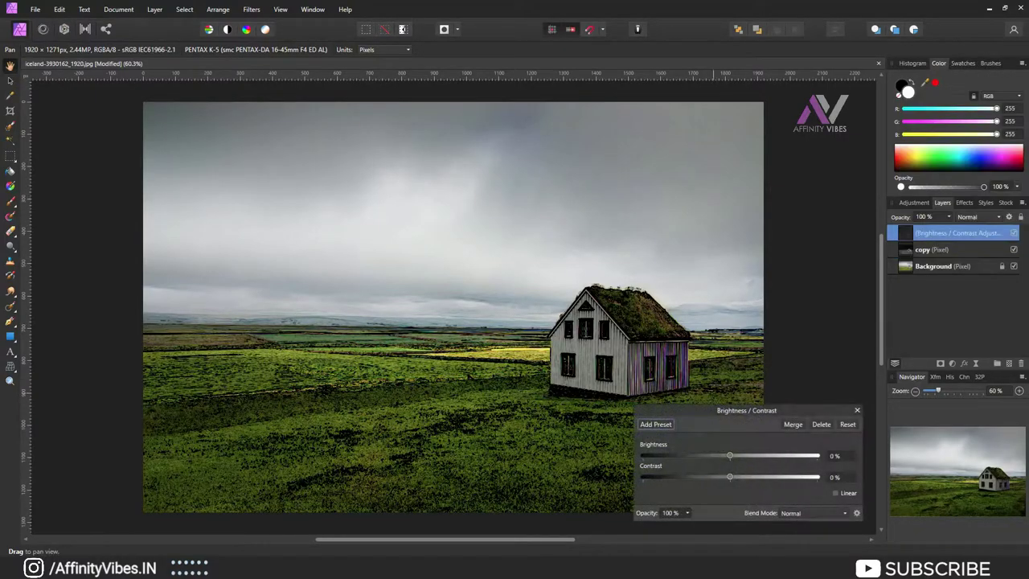
drag(715, 411, 284, 166)
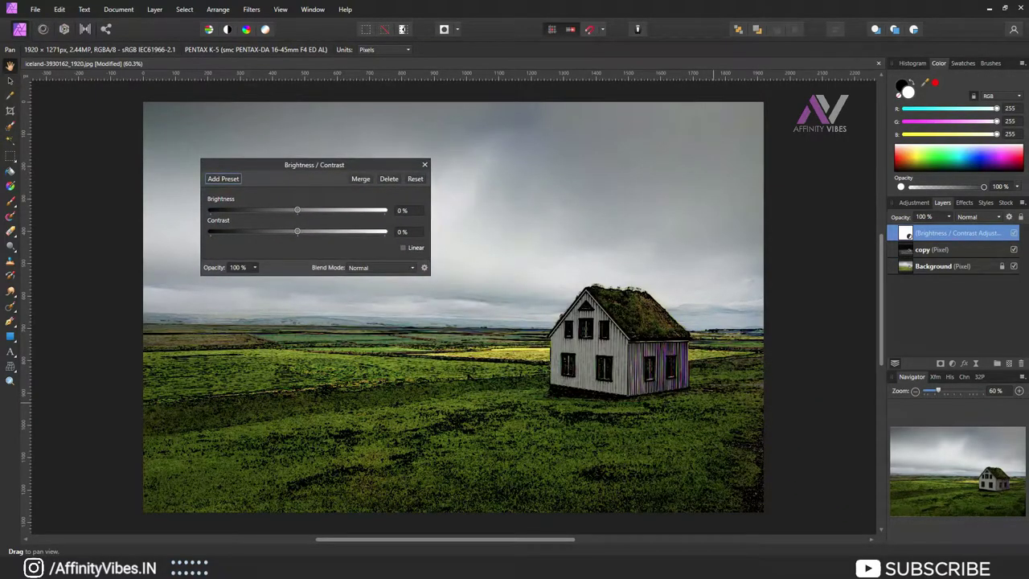
mouse_move(296, 210)
mouse_down()
mouse_move(333, 210)
mouse_move(267, 231)
mouse_up()
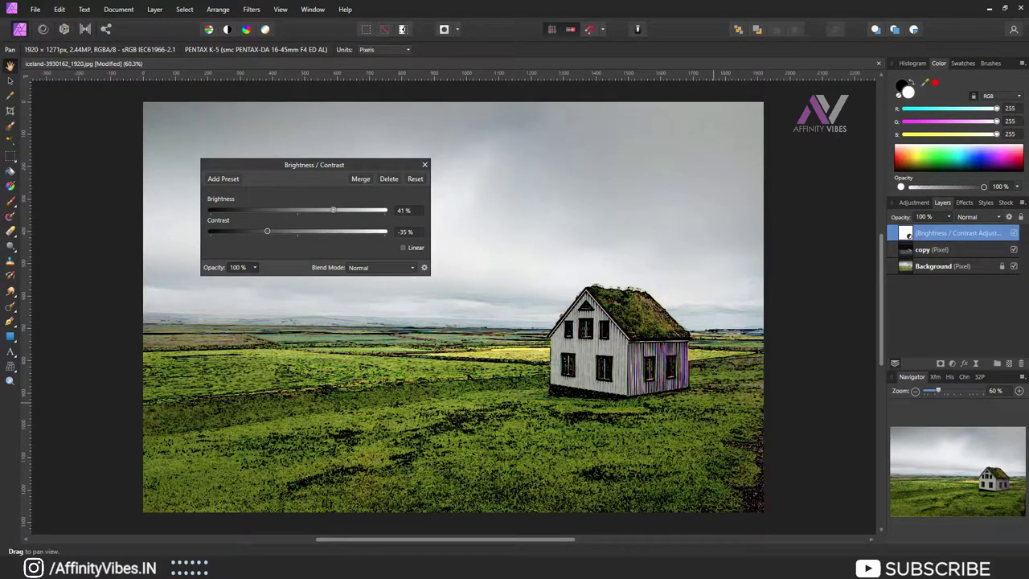
drag(333, 210, 344, 210)
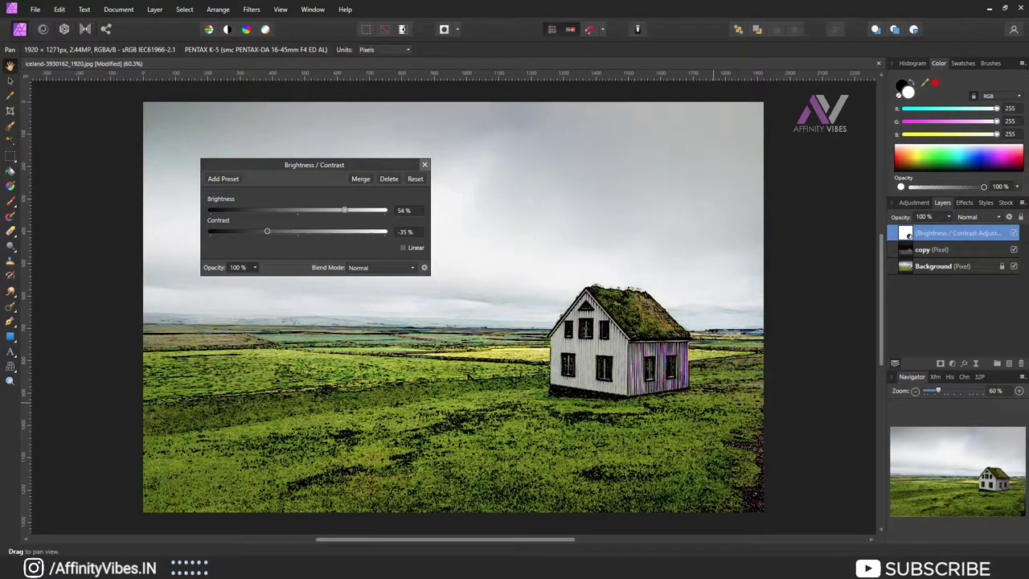
click(424, 165)
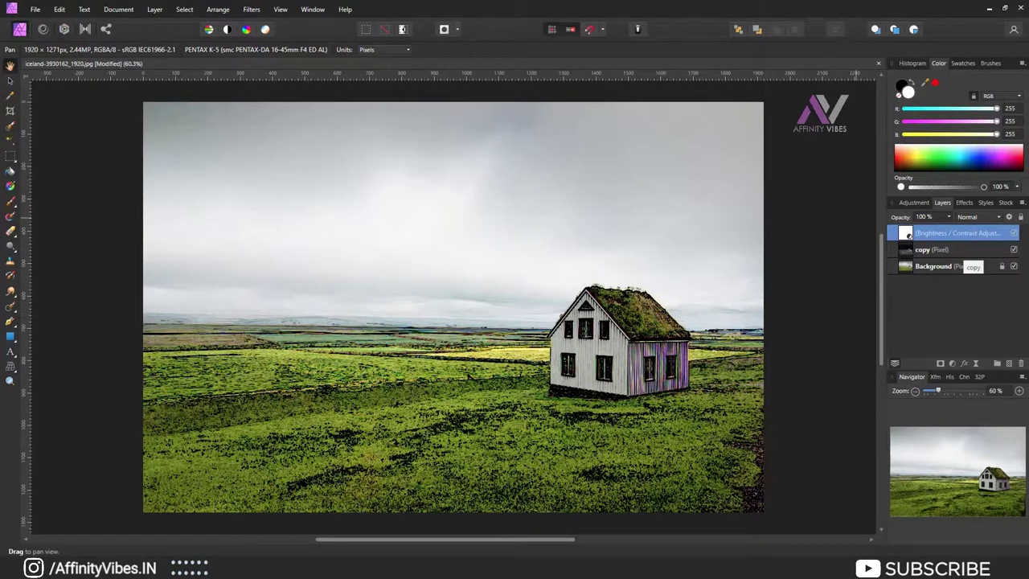
Merge Visible from the adjustment layer and select the new merged pixel layer
right_click(953, 237)
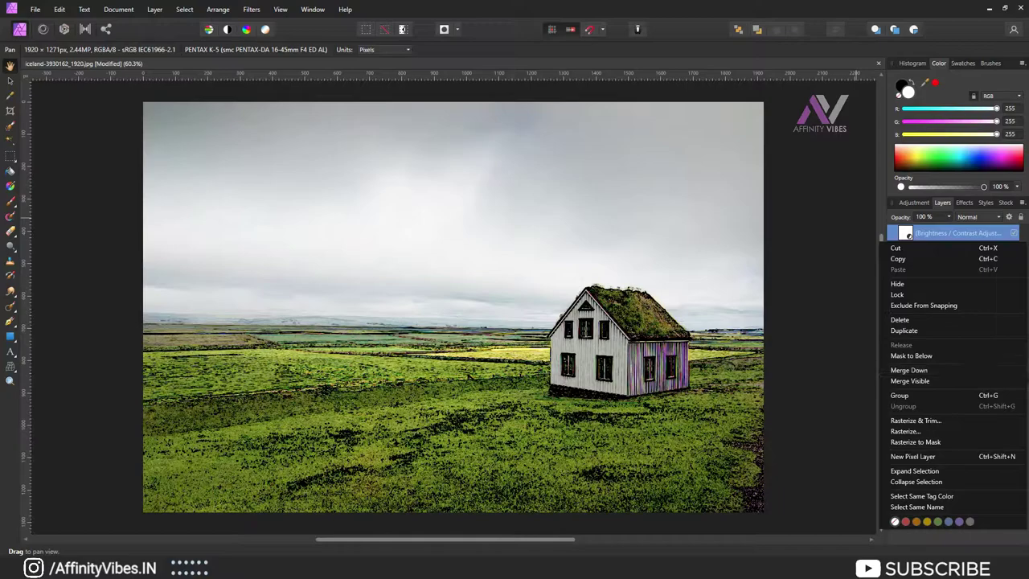
click(908, 380)
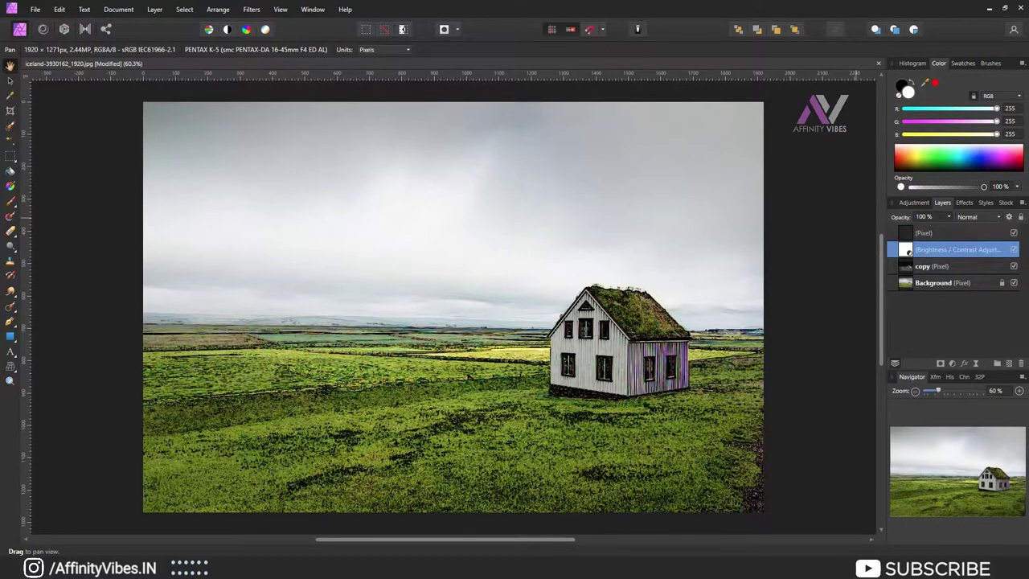
shift+click(933, 266)
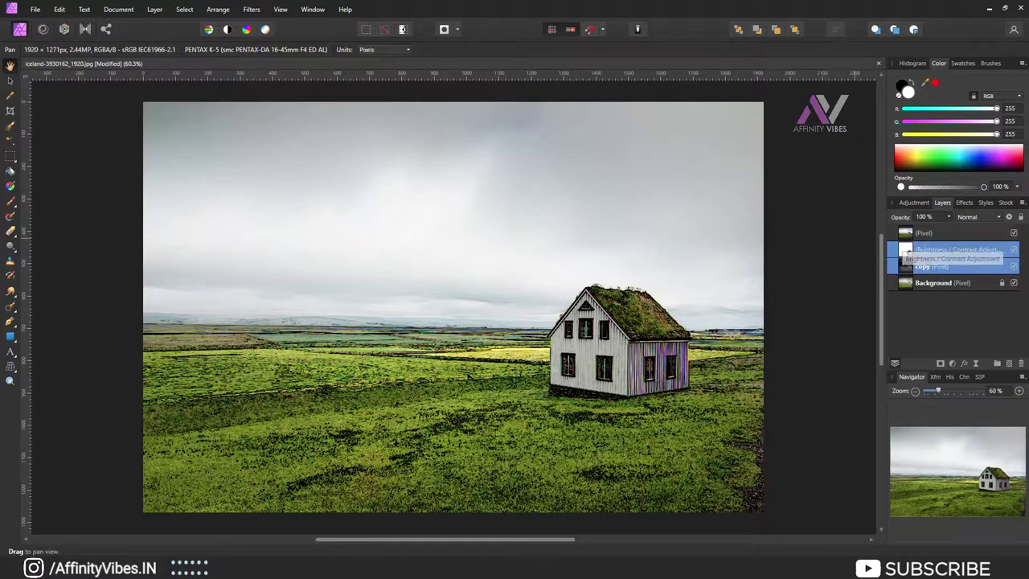
click(924, 233)
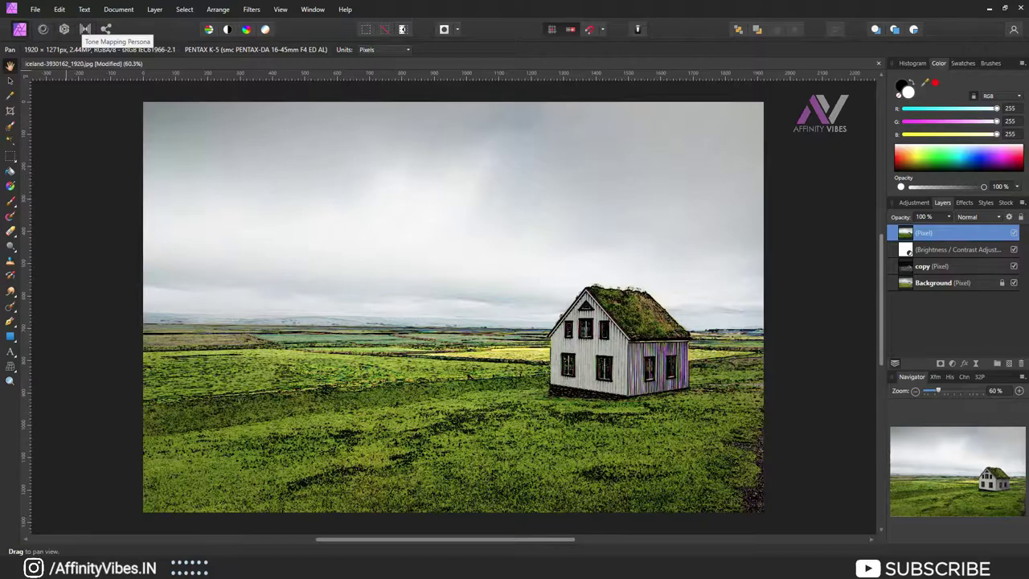
Tone-map the merged layer with the Natural preset and apply it
click(85, 29)
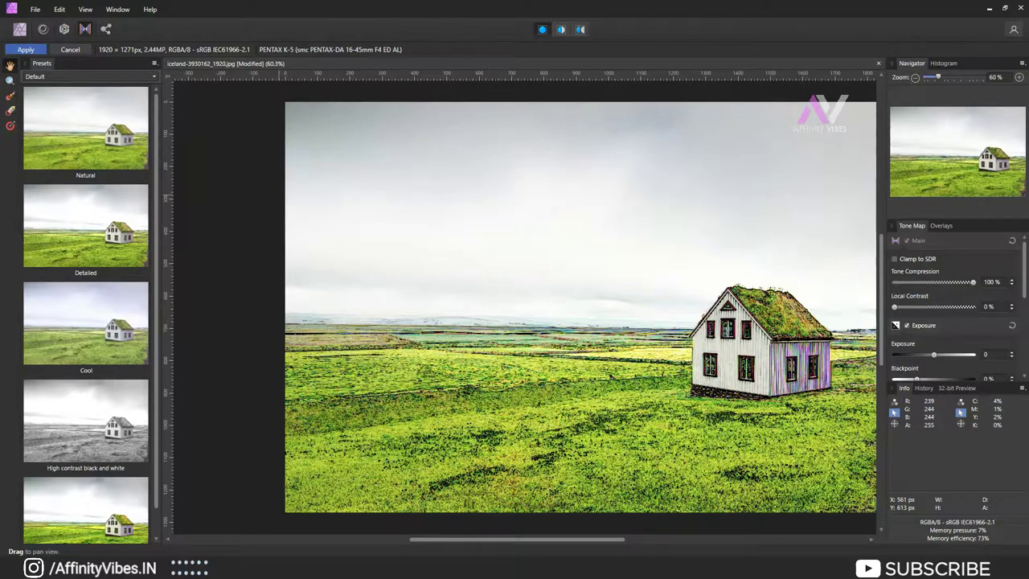
click(128, 227)
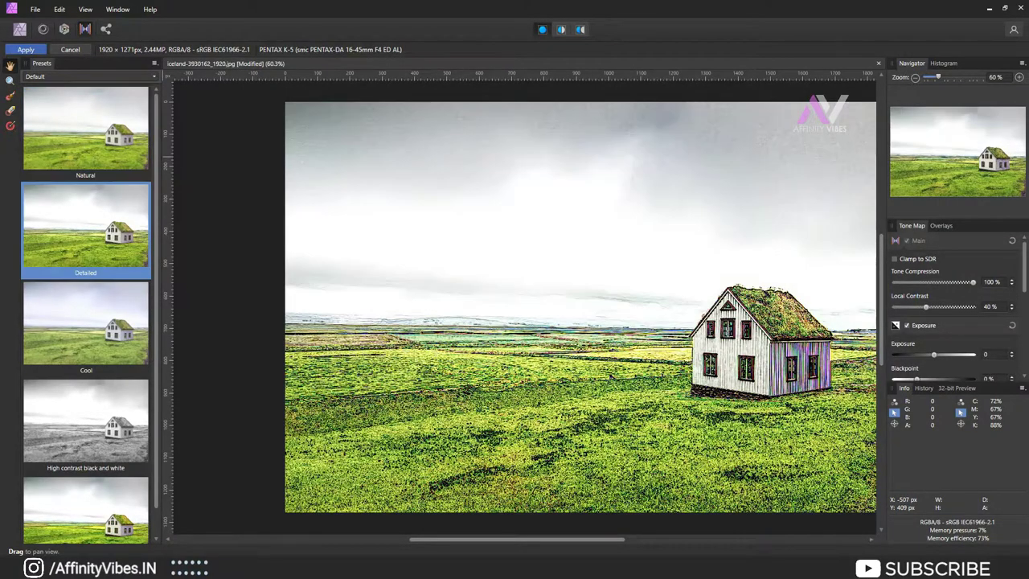
click(85, 321)
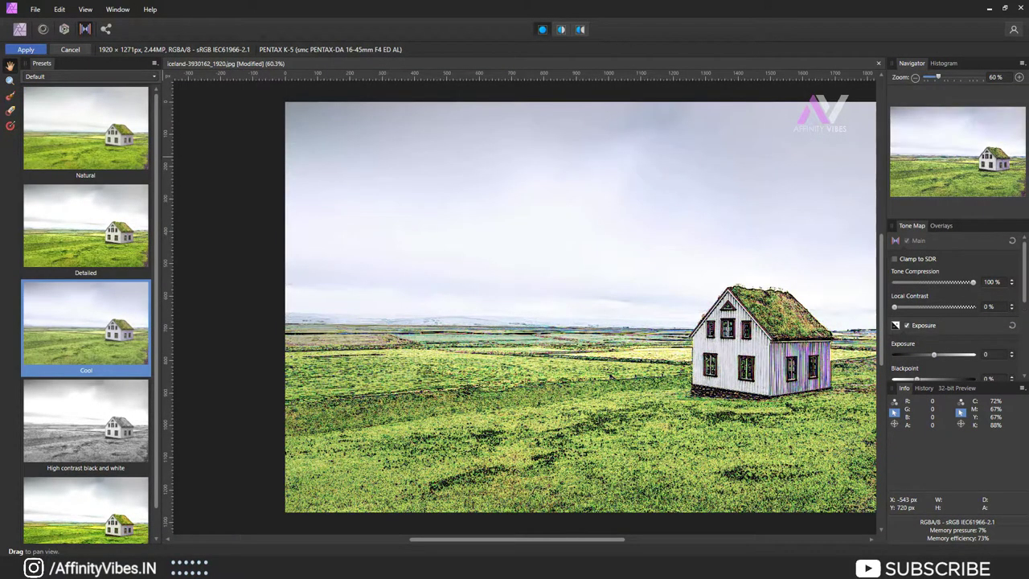
click(85, 418)
scroll(86, 321, down, 1)
click(85, 490)
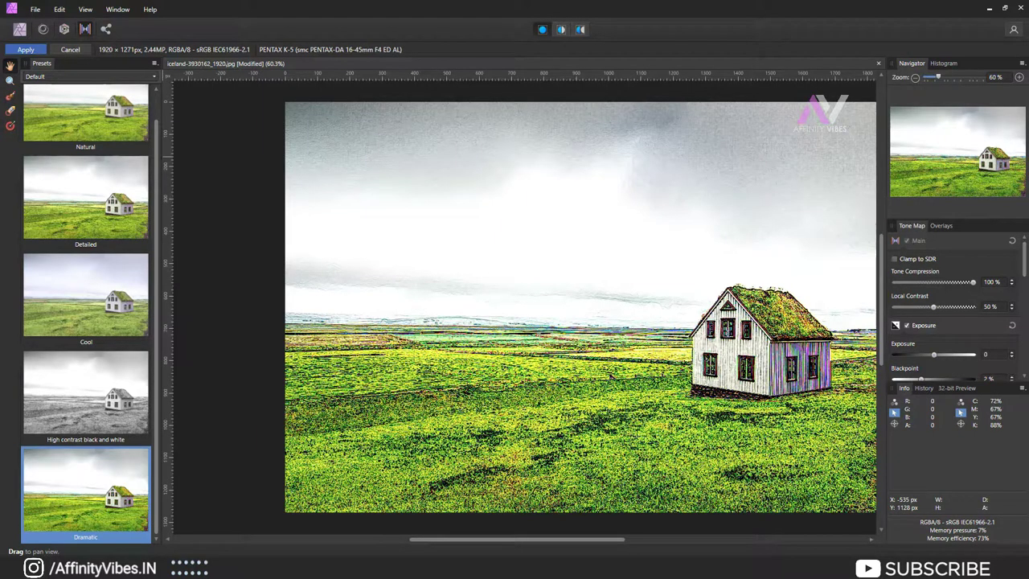
scroll(85, 313, up, 1)
click(85, 129)
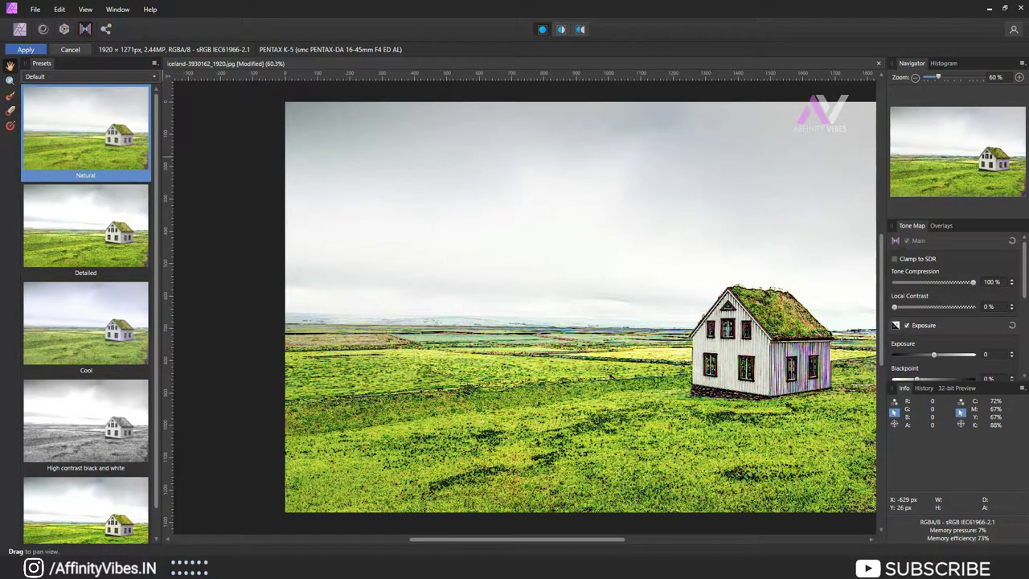
click(25, 49)
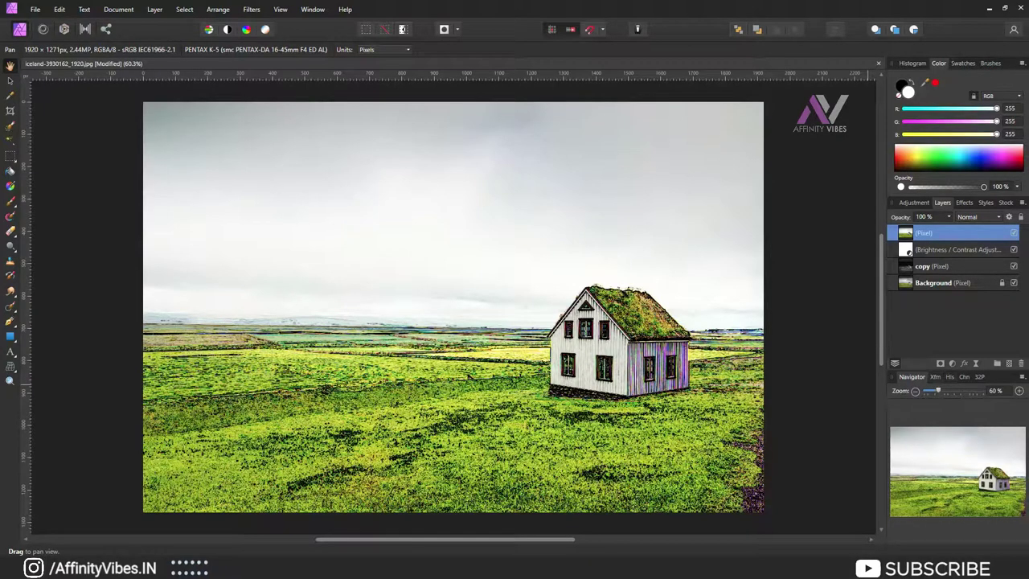
Add a Curves adjustment with the master curve bent slightly upward to brighten
click(952, 363)
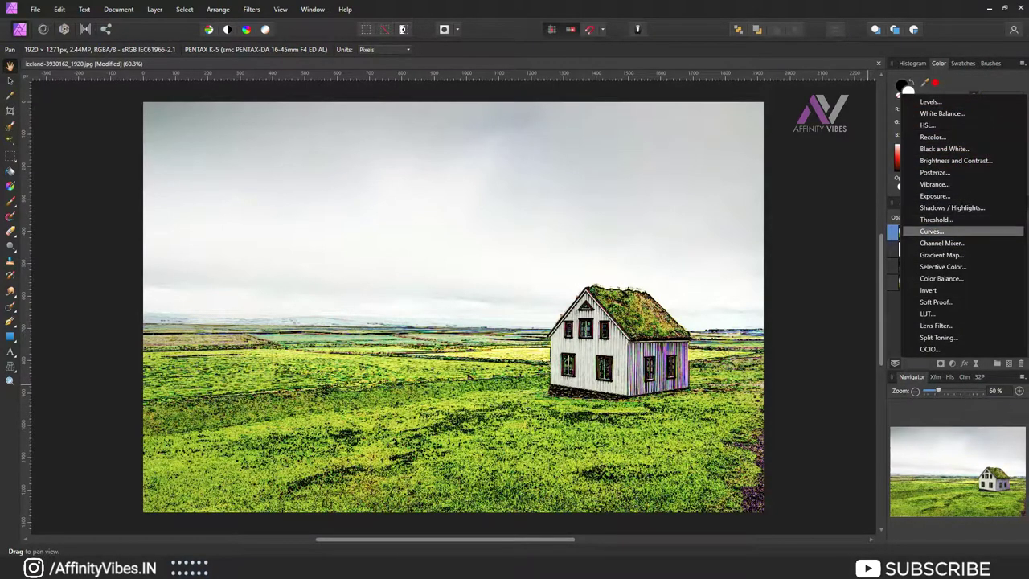
click(931, 230)
drag(675, 435, 679, 422)
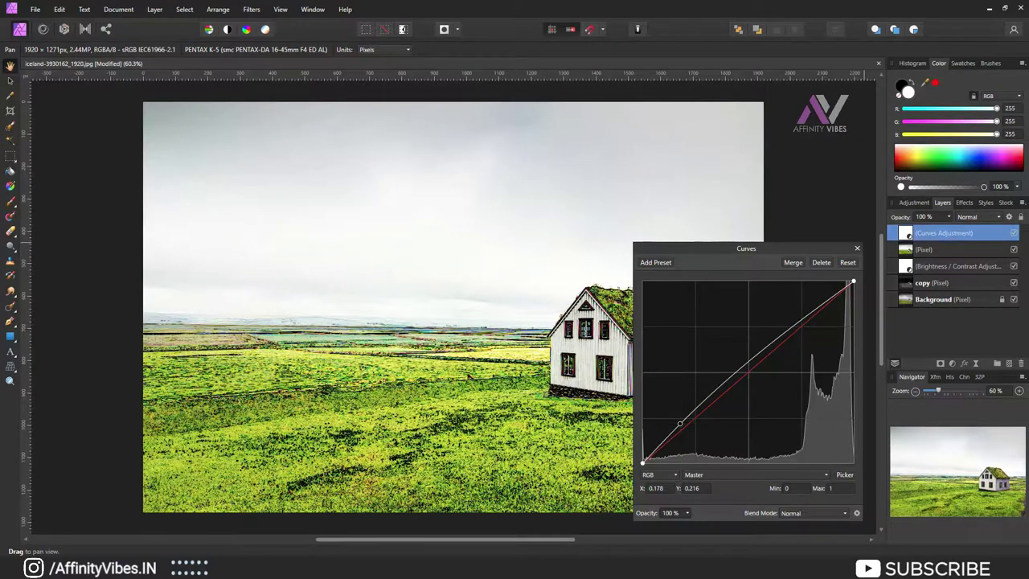
key(Escape)
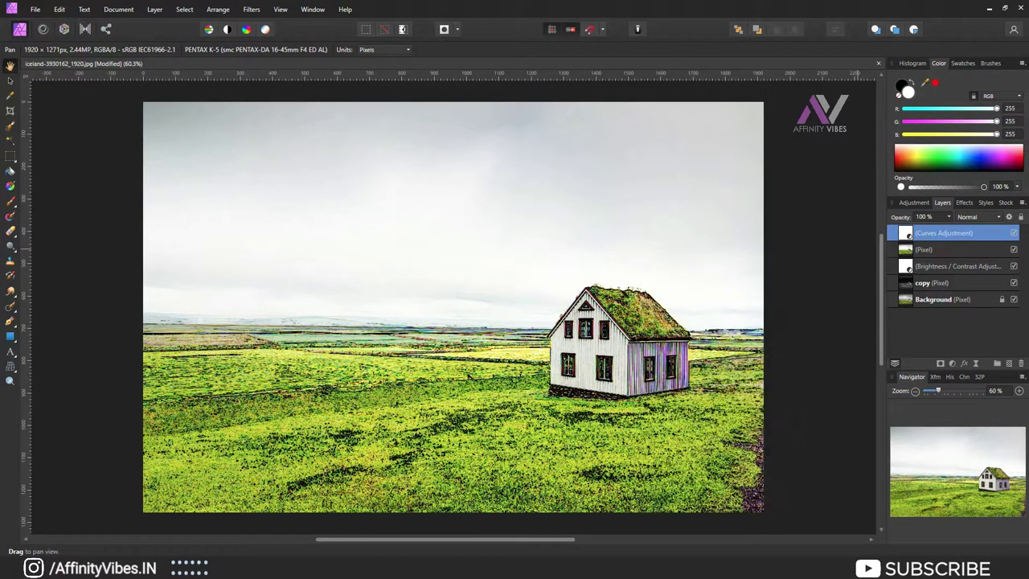
Merge Visible, group the Curves-through-copy layers, and duplicate the merged layer
right_click(944, 238)
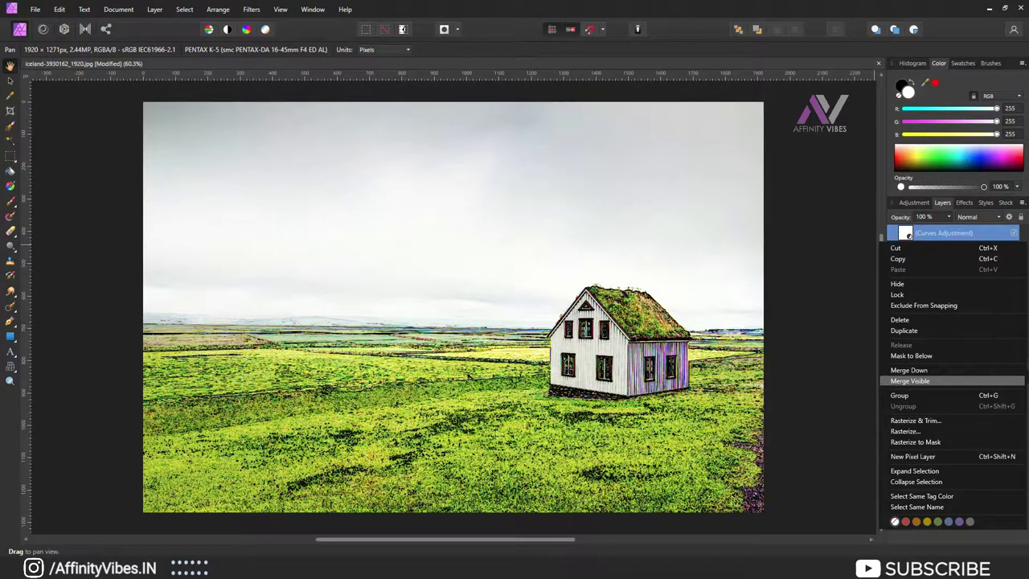
click(909, 380)
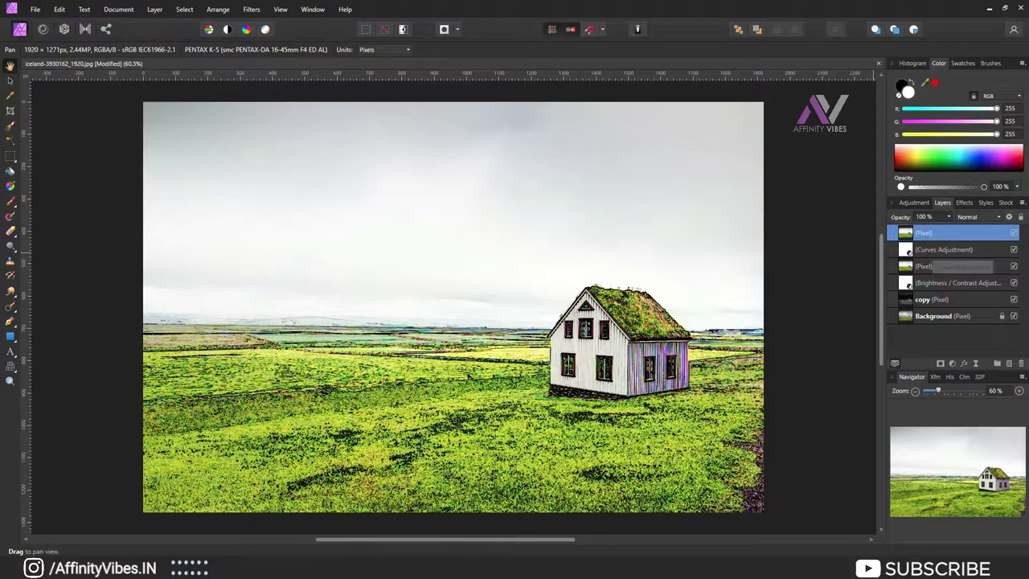
click(948, 249)
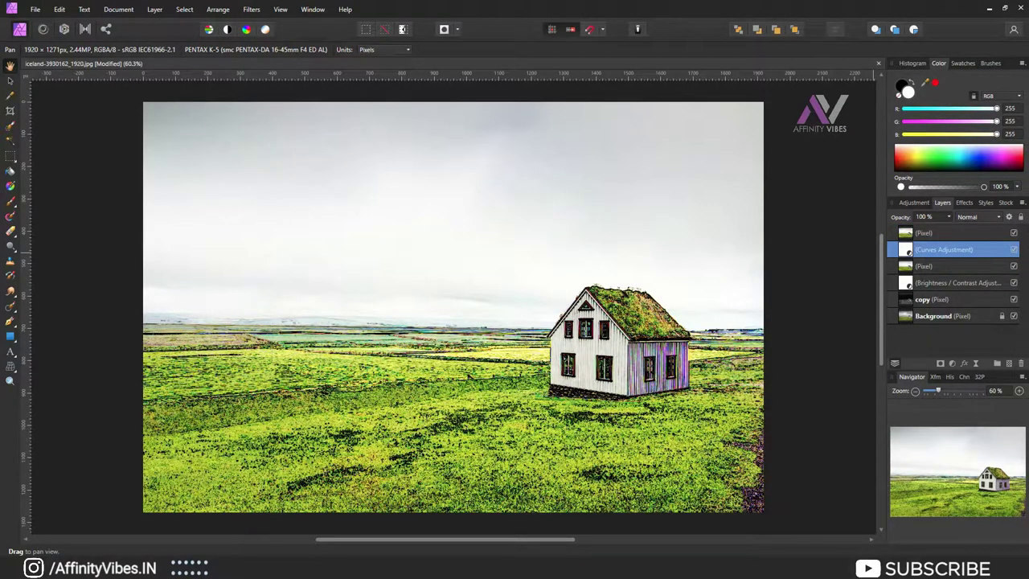
shift+click(938, 301)
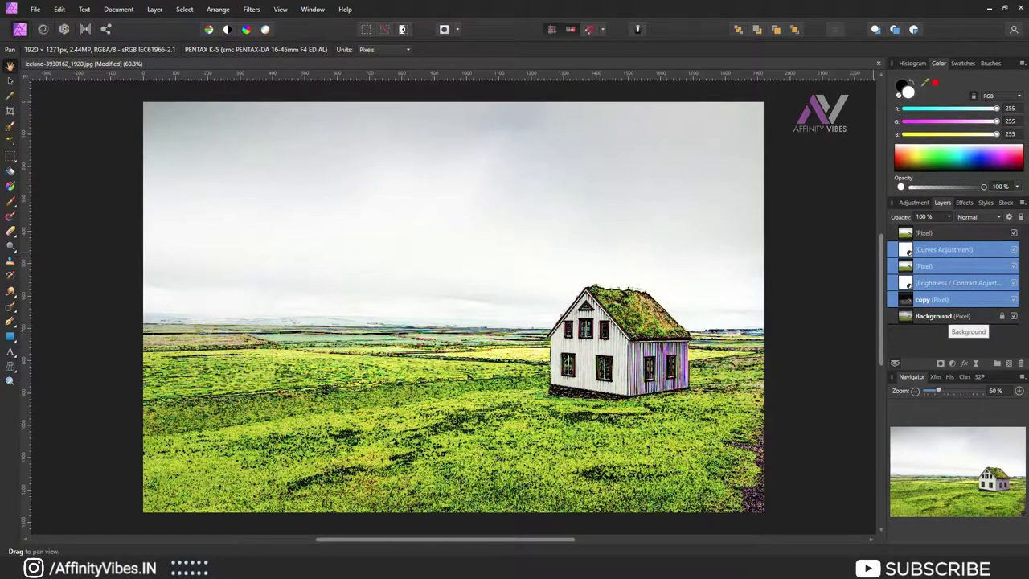
key(ctrl+g)
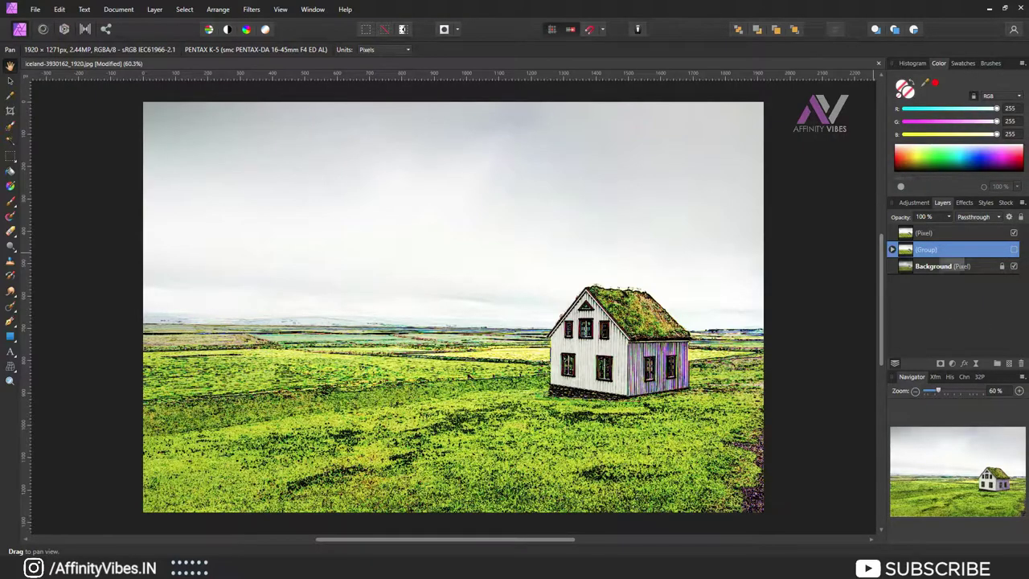
click(933, 232)
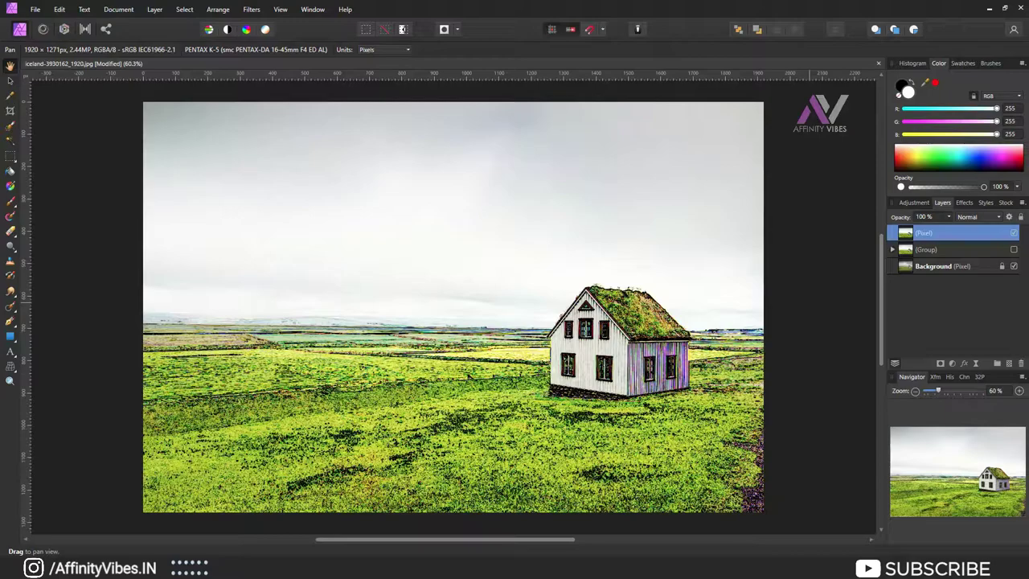
key(ctrl+j)
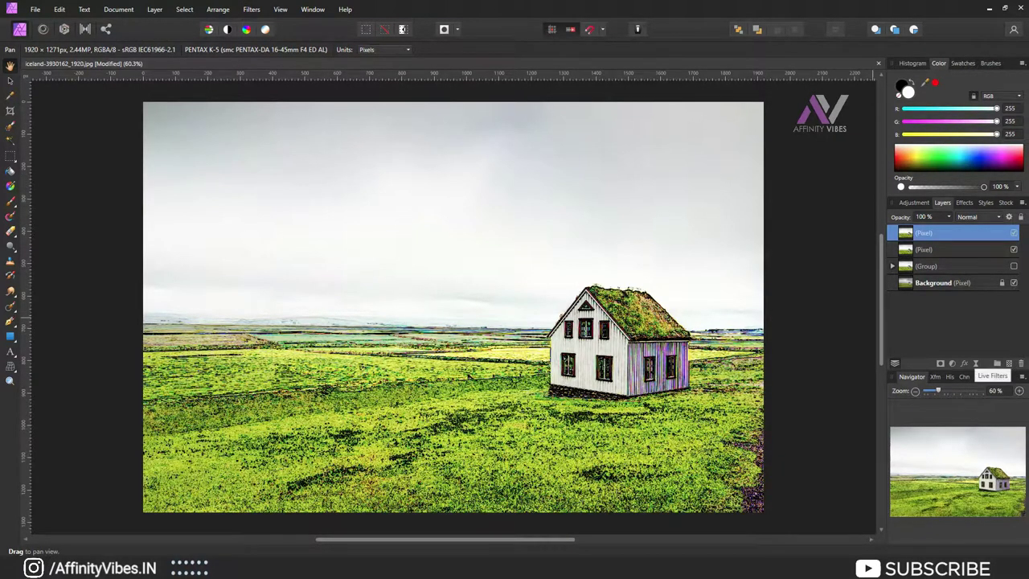
Add a live Gaussian Blur with a 2 px radius to the top merged layer
click(975, 362)
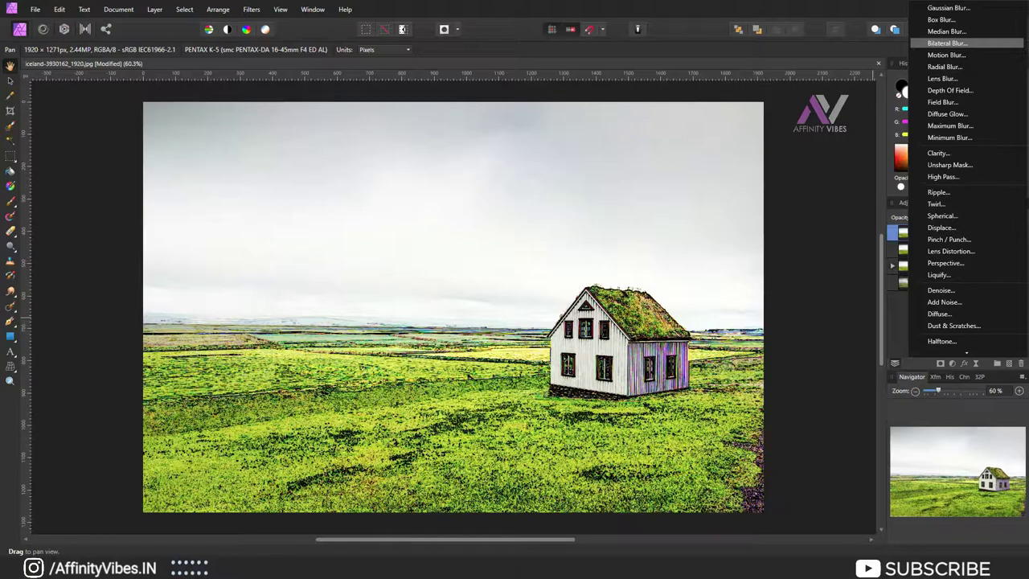
click(948, 7)
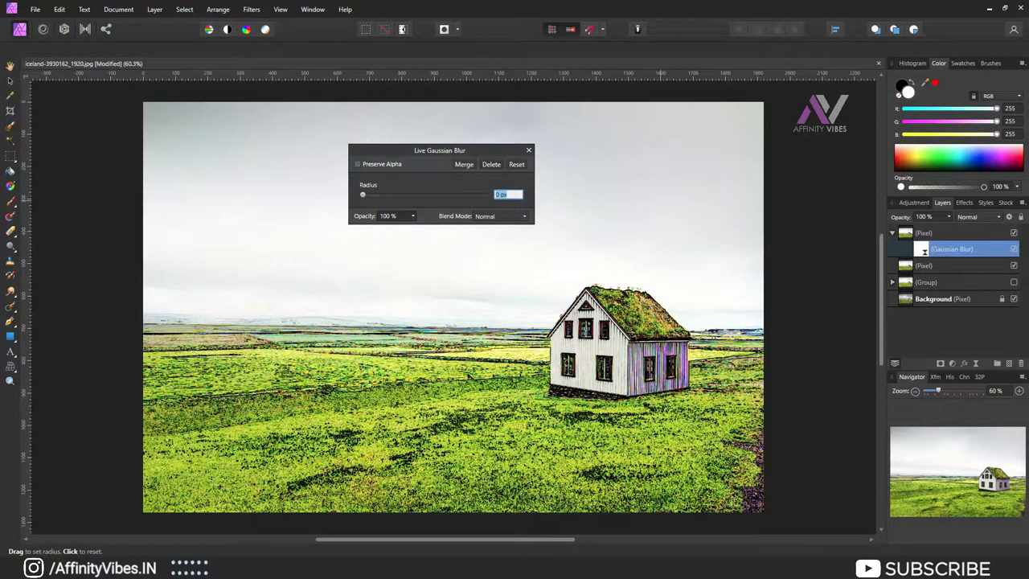
text(1)
text(2)
mouse_move(362, 194)
mouse_down()
mouse_move(443, 194)
mouse_move(363, 194)
mouse_move(400, 194)
mouse_up()
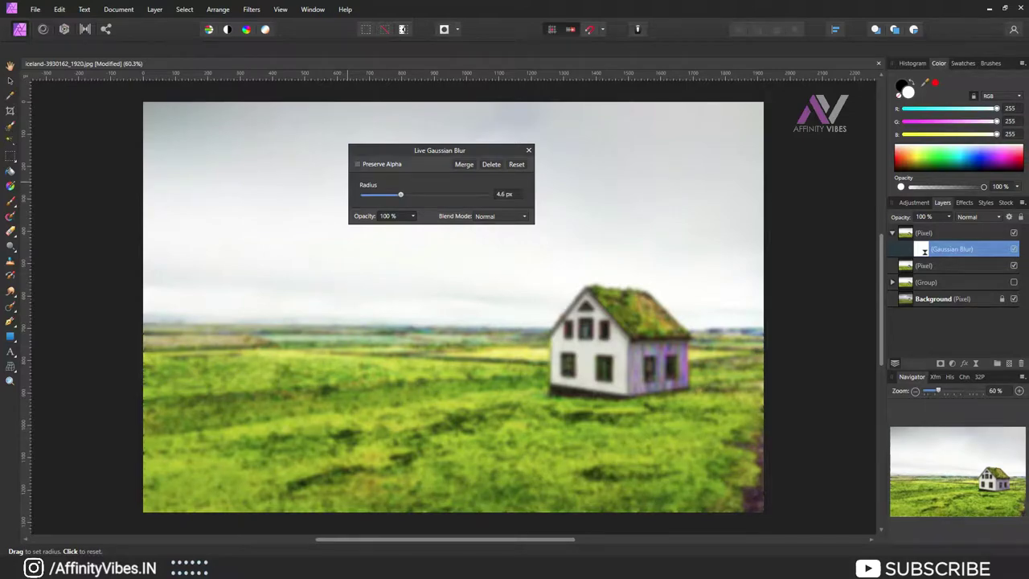
click(506, 193)
text(2)
key(Return)
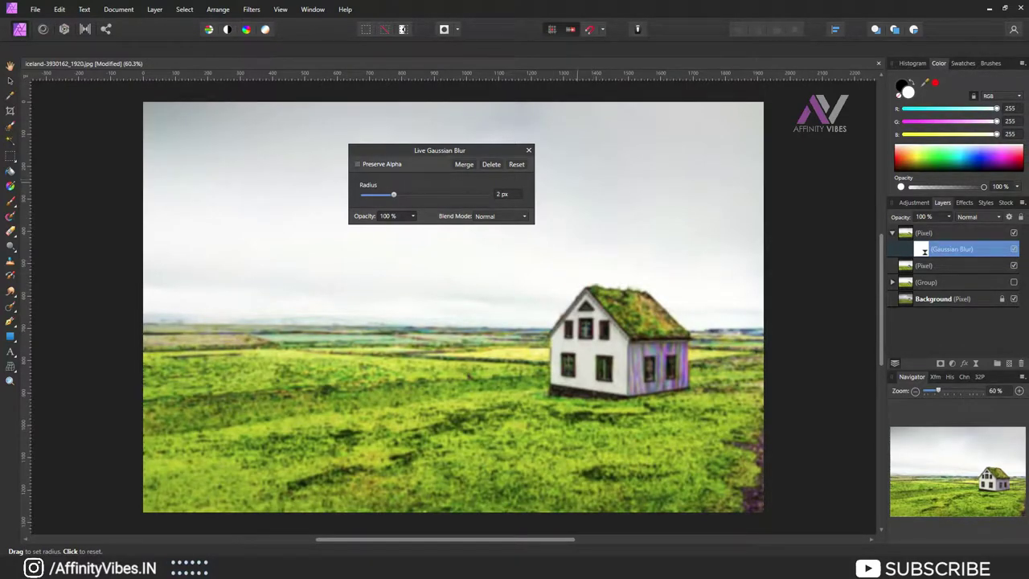
click(528, 150)
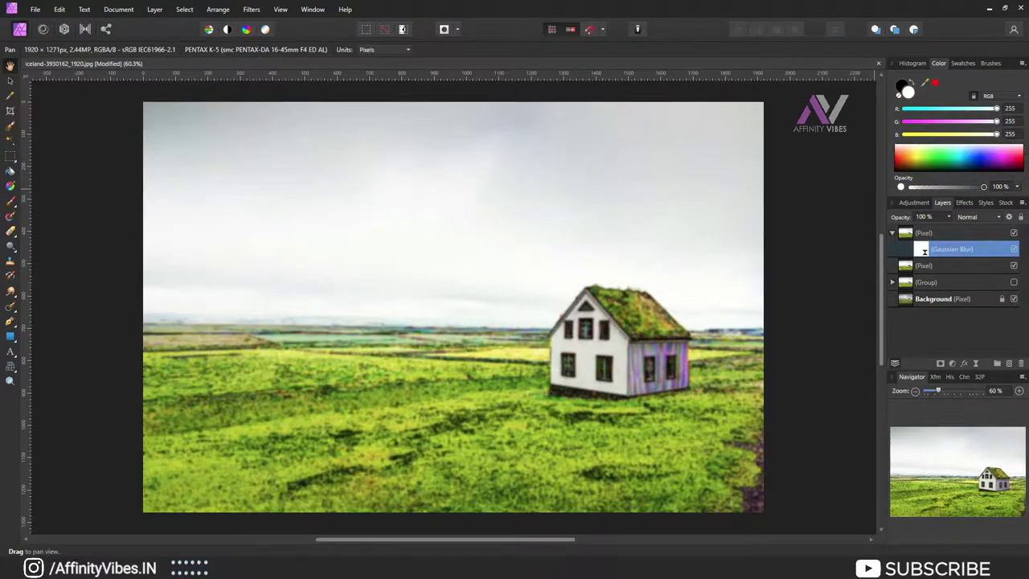
Nest the Gaussian Blur into the top pixel layer and blend it in Lighten mode
drag(924, 251, 924, 235)
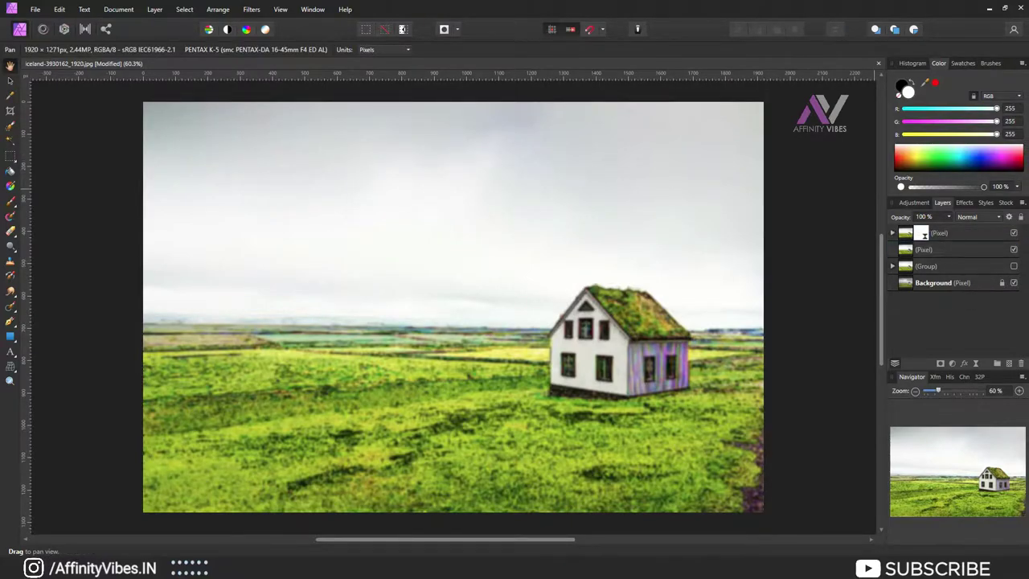
click(924, 235)
click(976, 217)
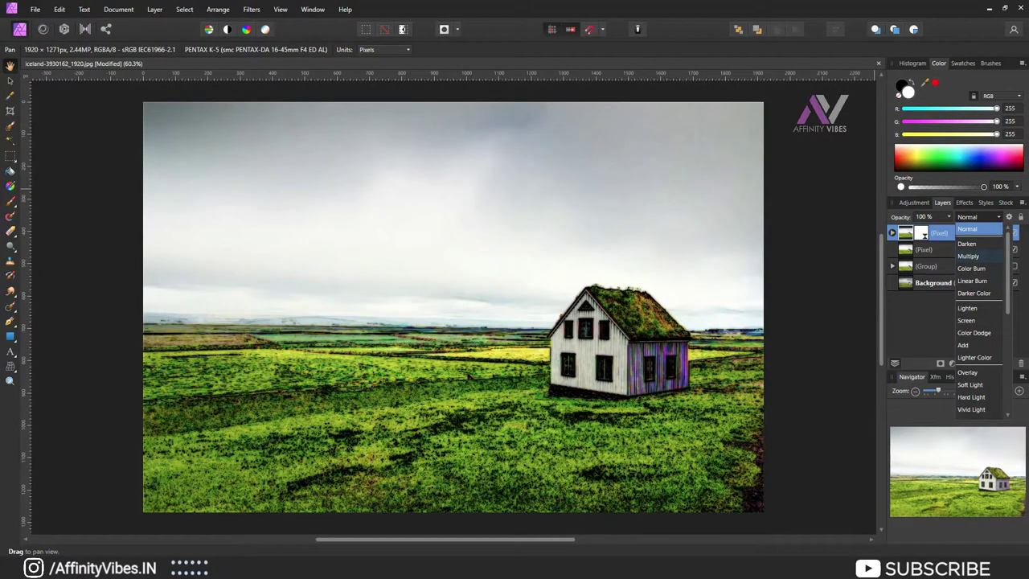
click(967, 308)
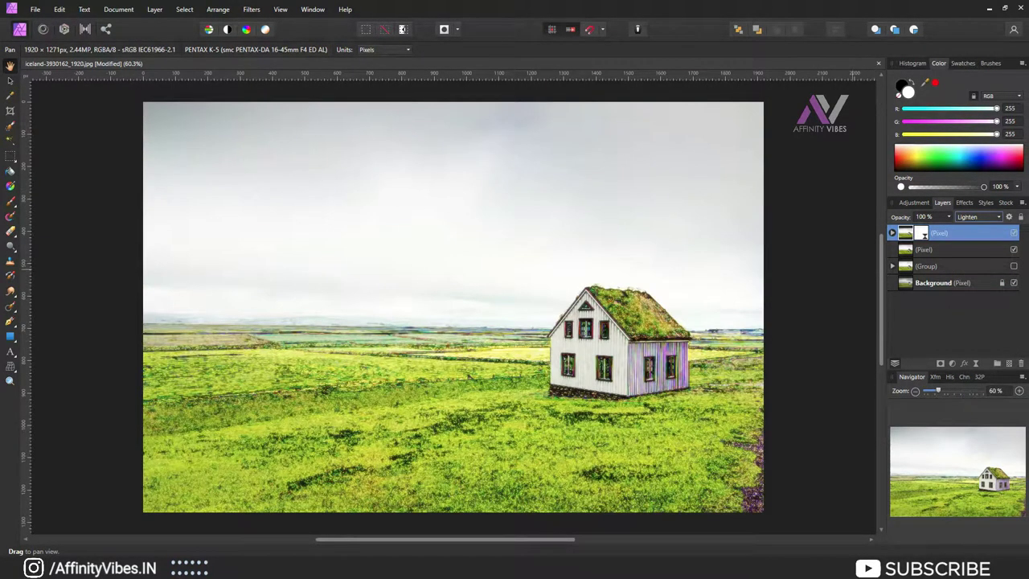
Zoom in on the house, toggle the top layer to compare, then fit the view
key(ctrl+plus)
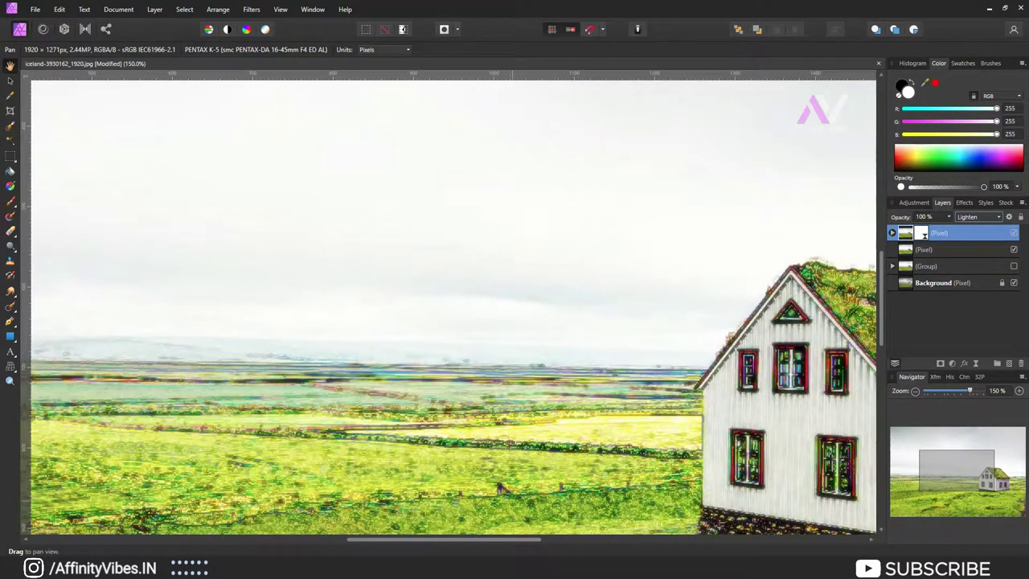
scroll(450, 305, right, 5)
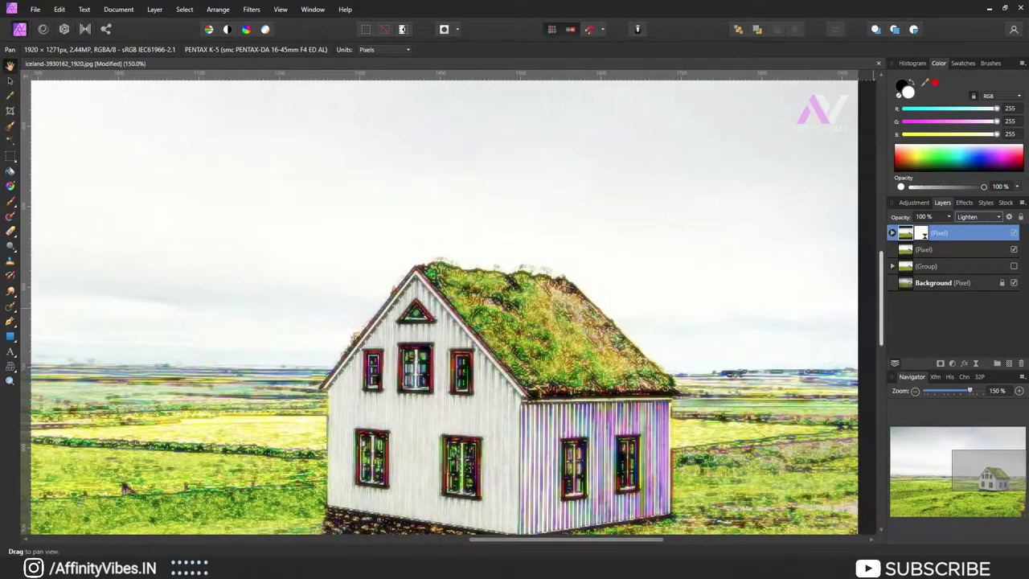
scroll(442, 305, down, 3)
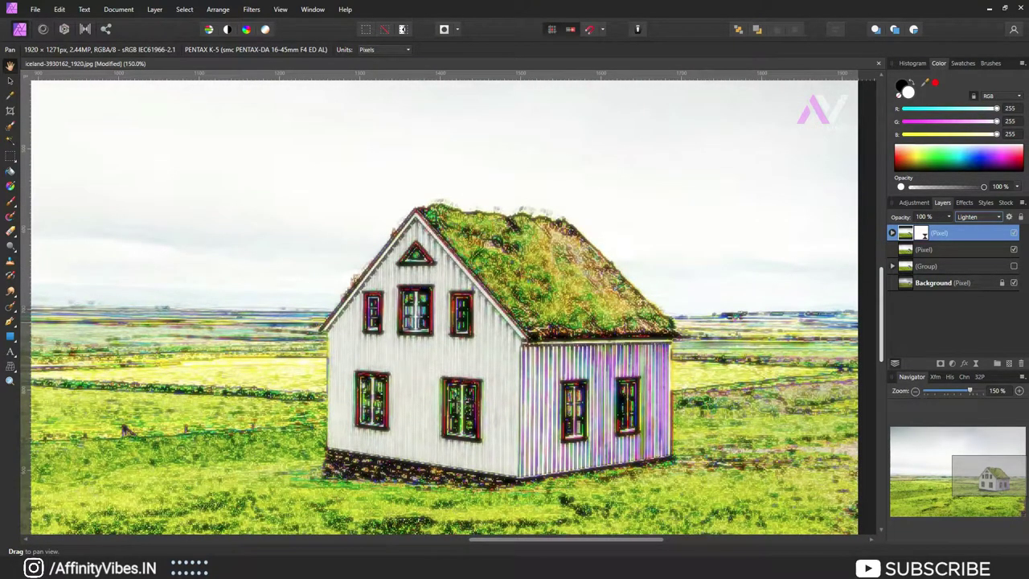
key(ctrl+plus)
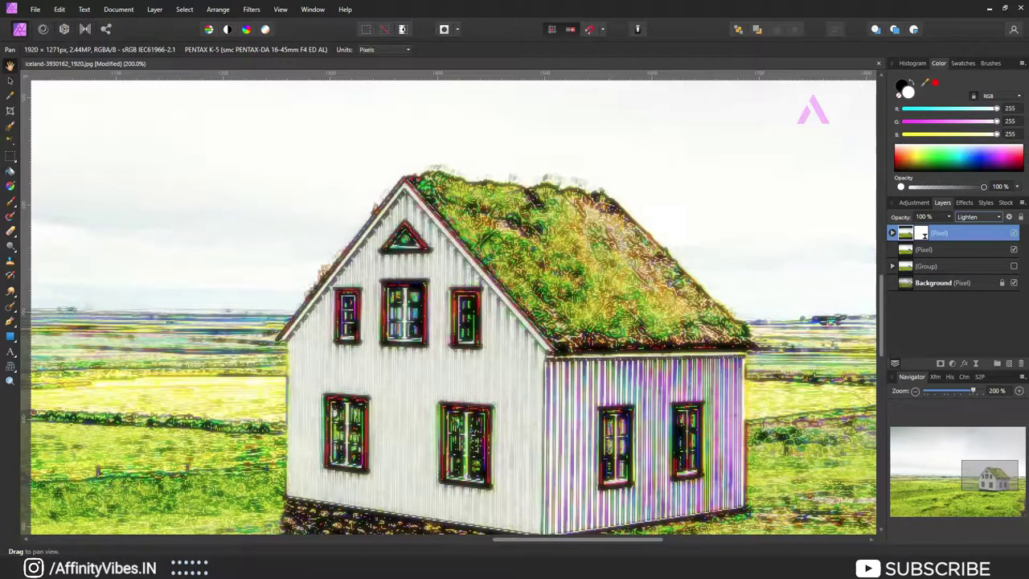
click(1013, 233)
click(1014, 233)
scroll(454, 305, down, 4)
scroll(454, 305, down, 1)
scroll(454, 305, up, 4)
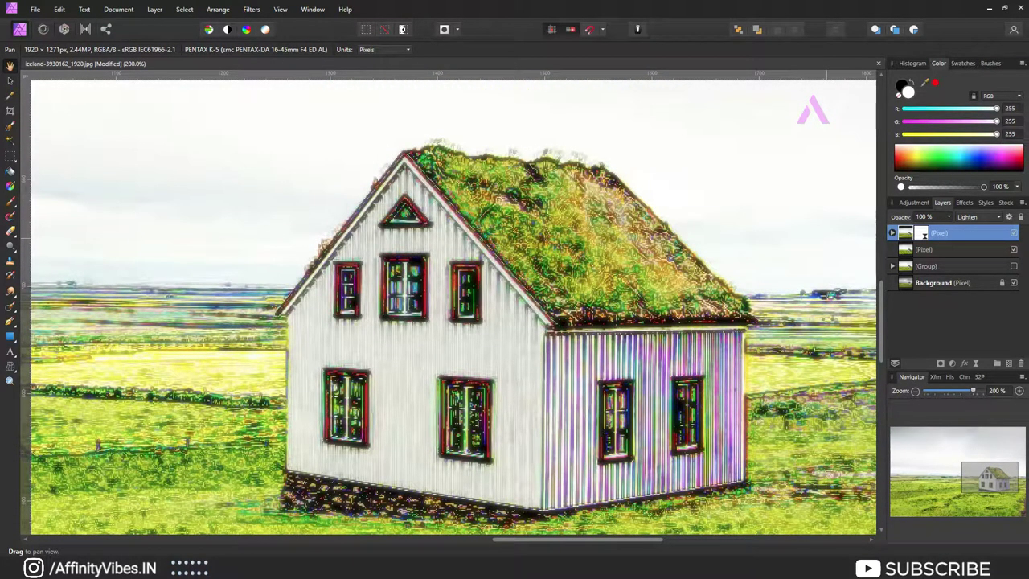
key(ctrl+0)
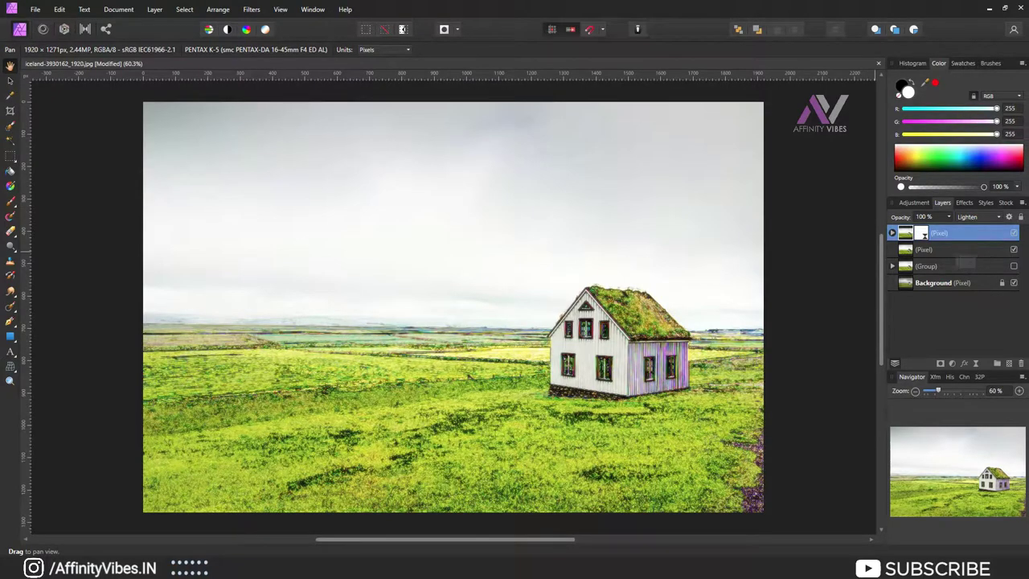
Merge the visible layers into a new top layer and delete the two layers beneath
shift+click(932, 249)
right_click(932, 249)
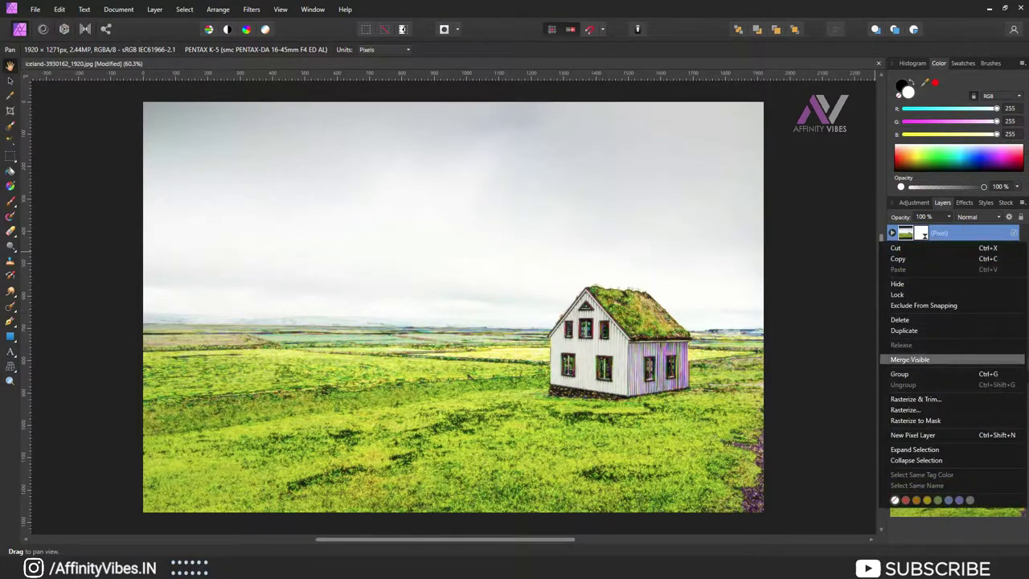
click(925, 359)
click(940, 249)
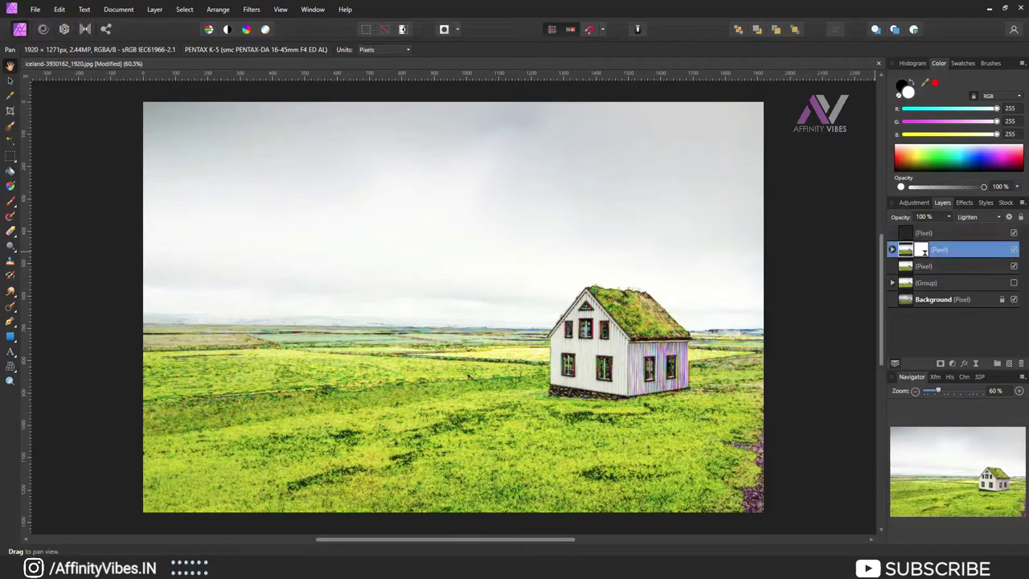
drag(916, 268, 891, 315)
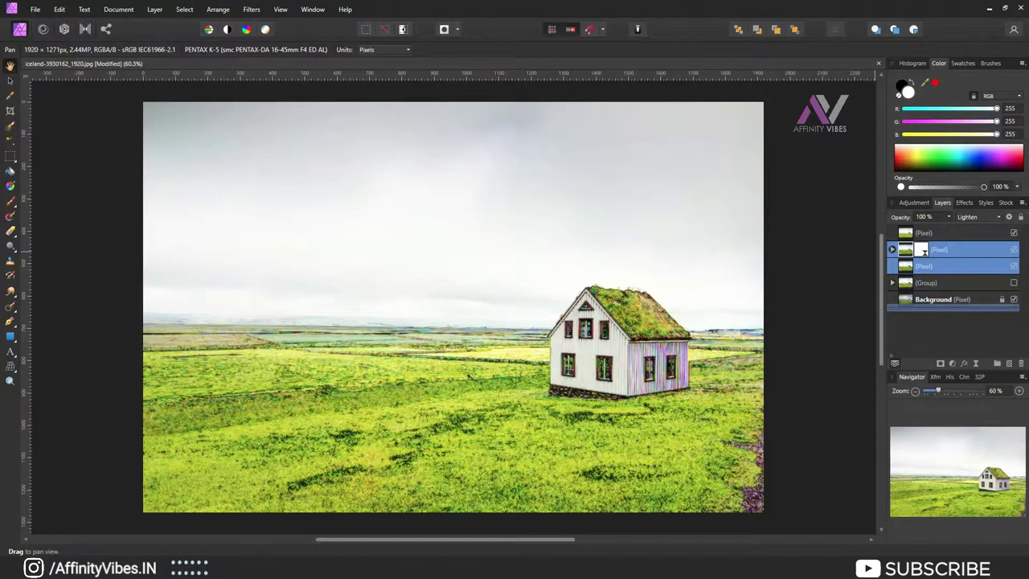
drag(923, 251, 1010, 363)
click(924, 232)
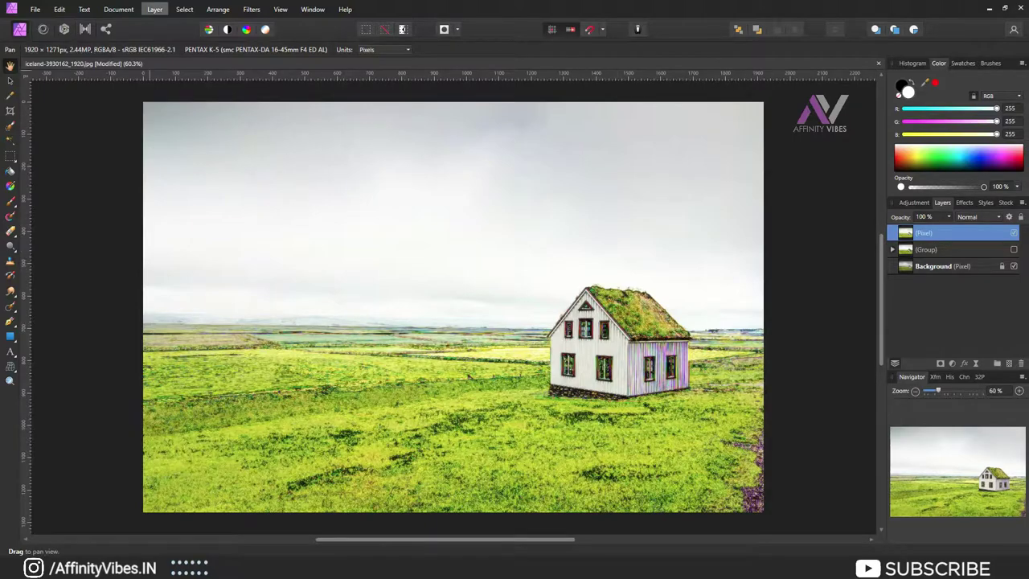
Add a white fill layer below the photo layer and give the photo an inverted black mask
click(155, 9)
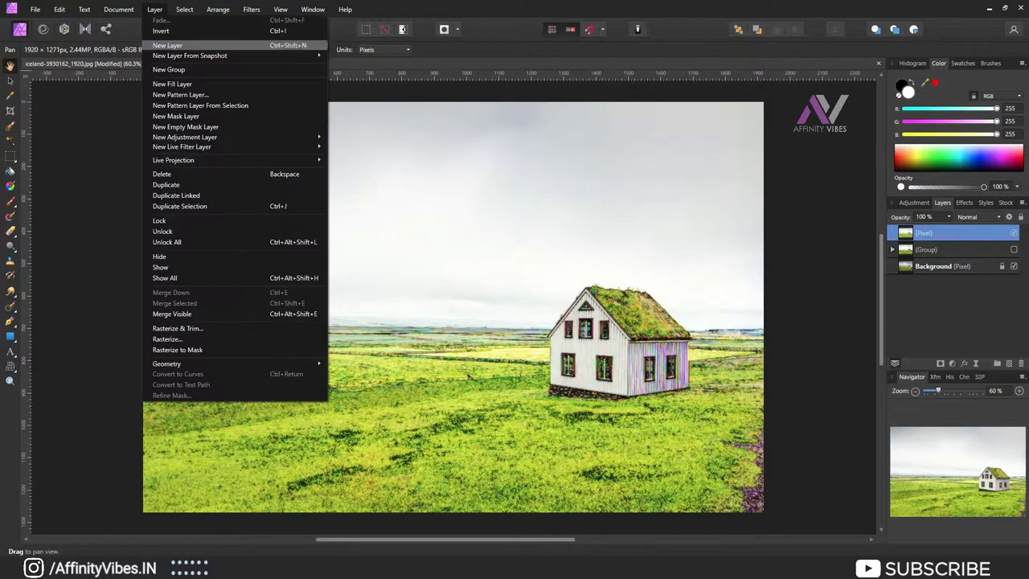
click(172, 83)
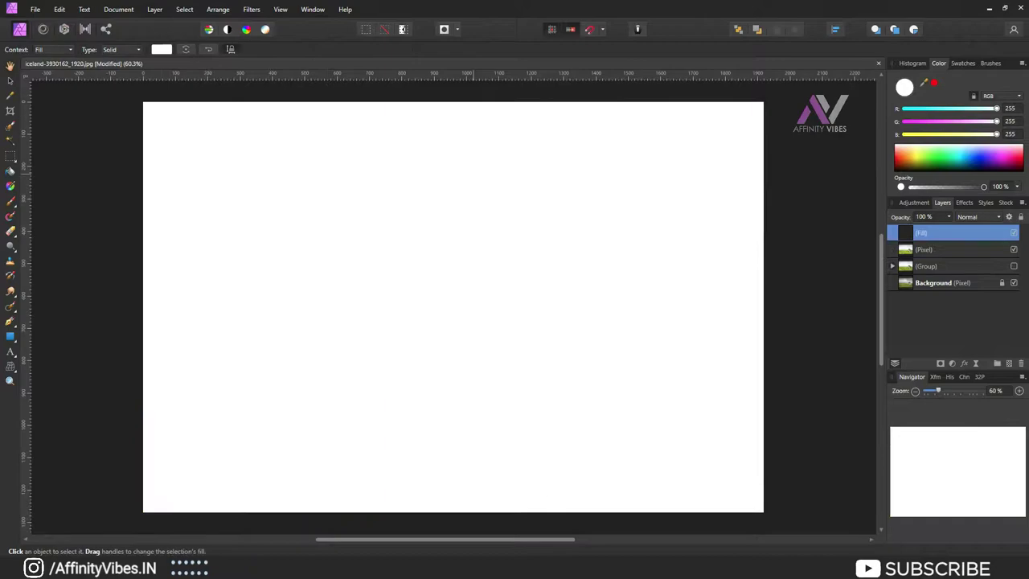
mouse_move(925, 250)
mouse_down()
mouse_move(913, 249)
mouse_move(924, 237)
mouse_up()
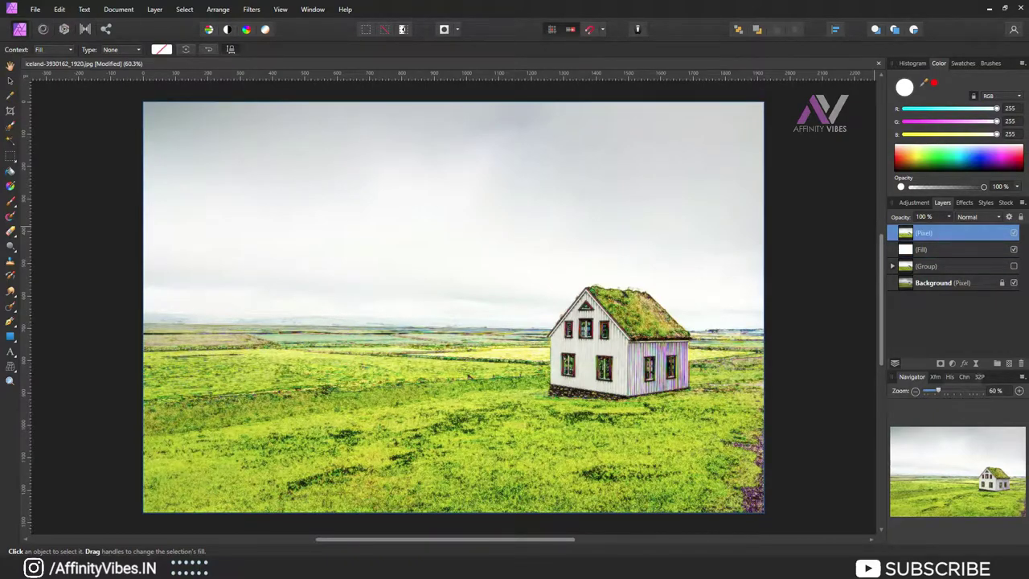
click(940, 362)
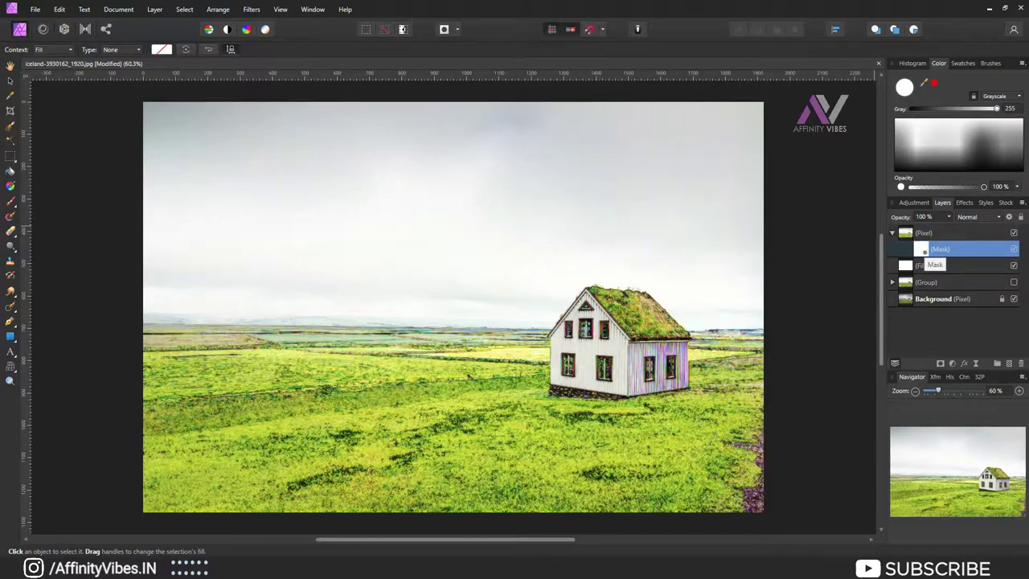
key(ctrl+i)
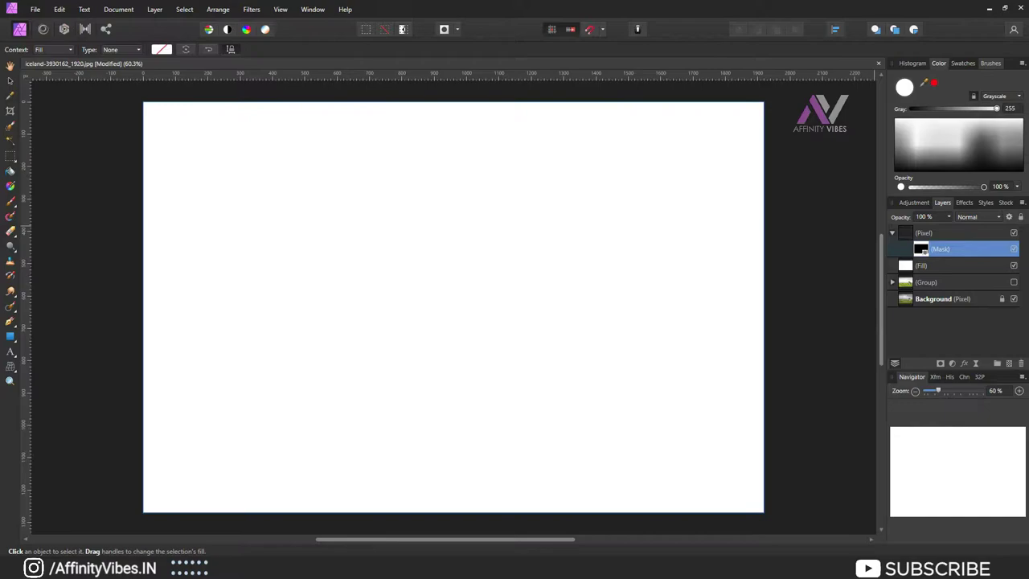
Pick a Watercolors brush and switch to the Paint Brush Tool with swapped colours
click(990, 63)
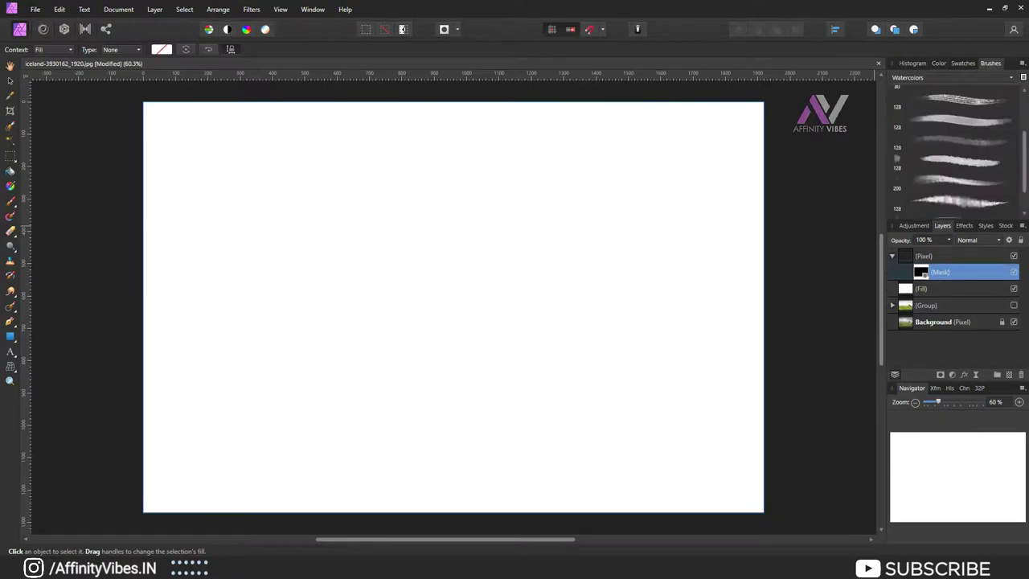
click(973, 121)
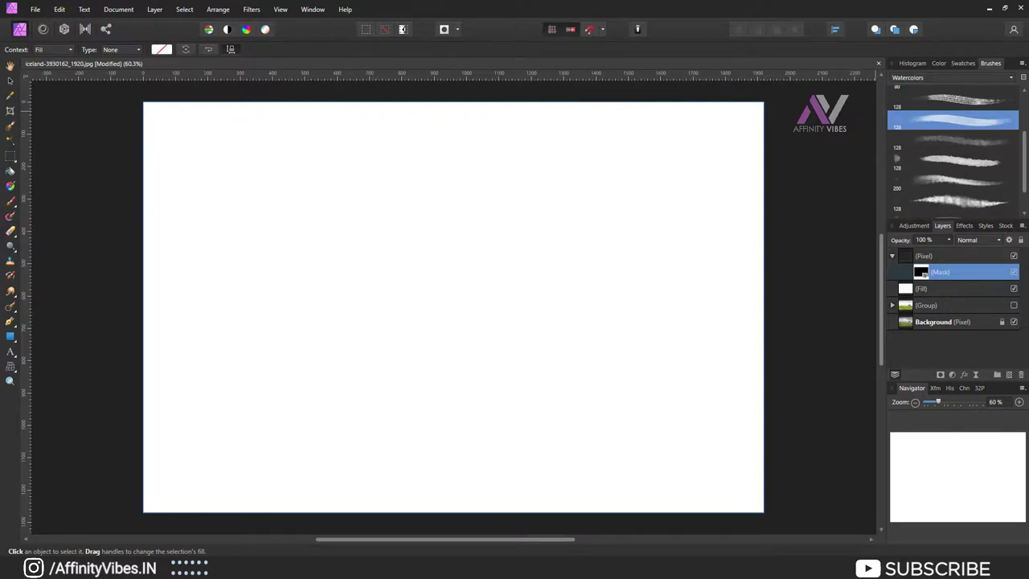
click(937, 63)
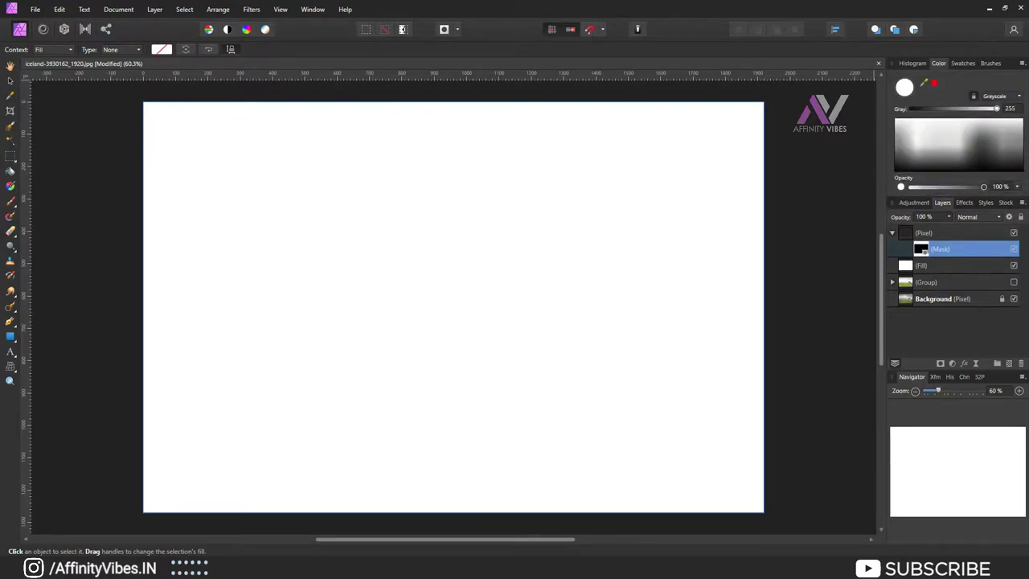
key(b)
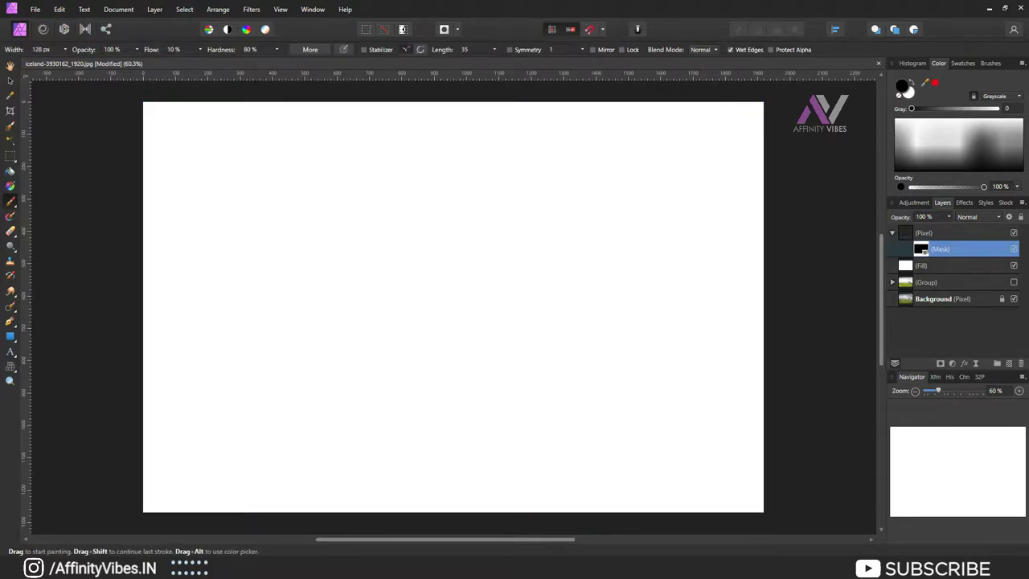
key(x)
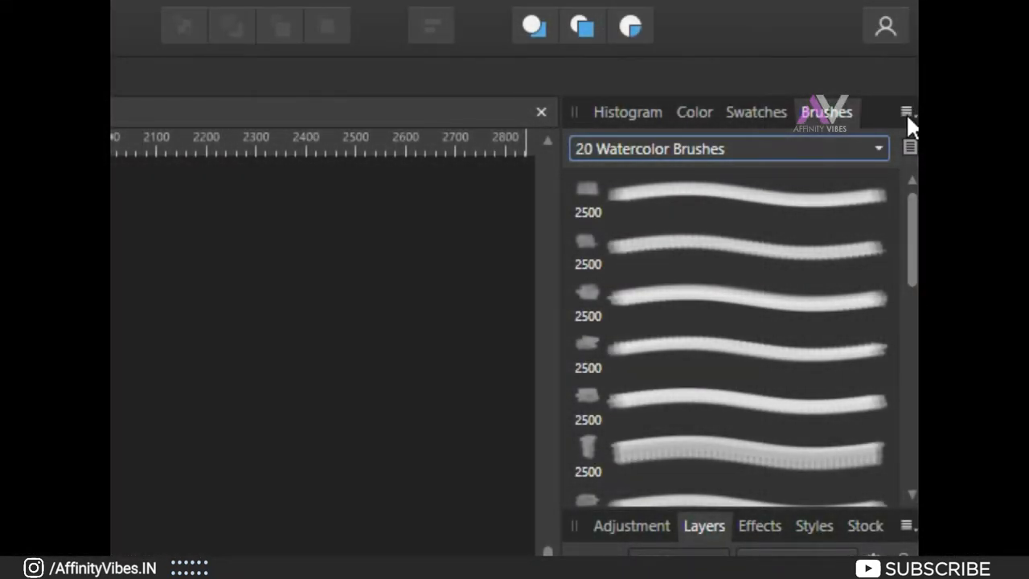
Make white the paint colour, choose a Watercolors brush preset and enlarge it
click(906, 113)
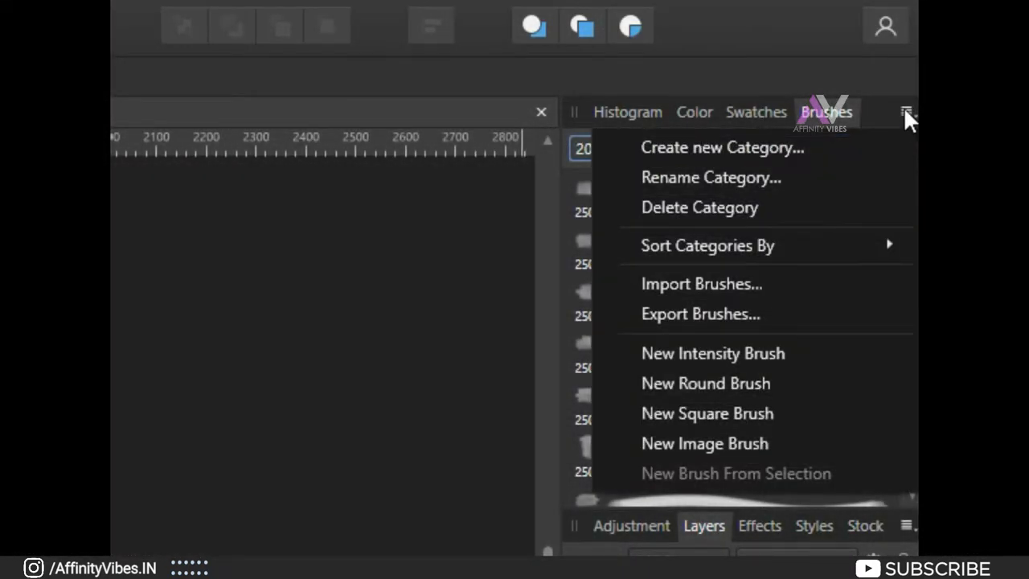
click(763, 283)
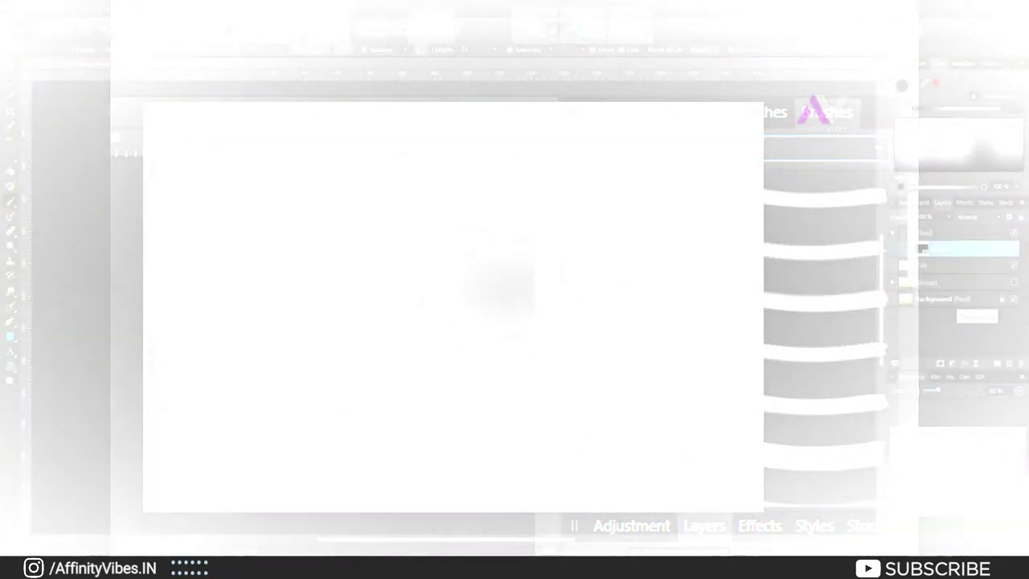
key(x)
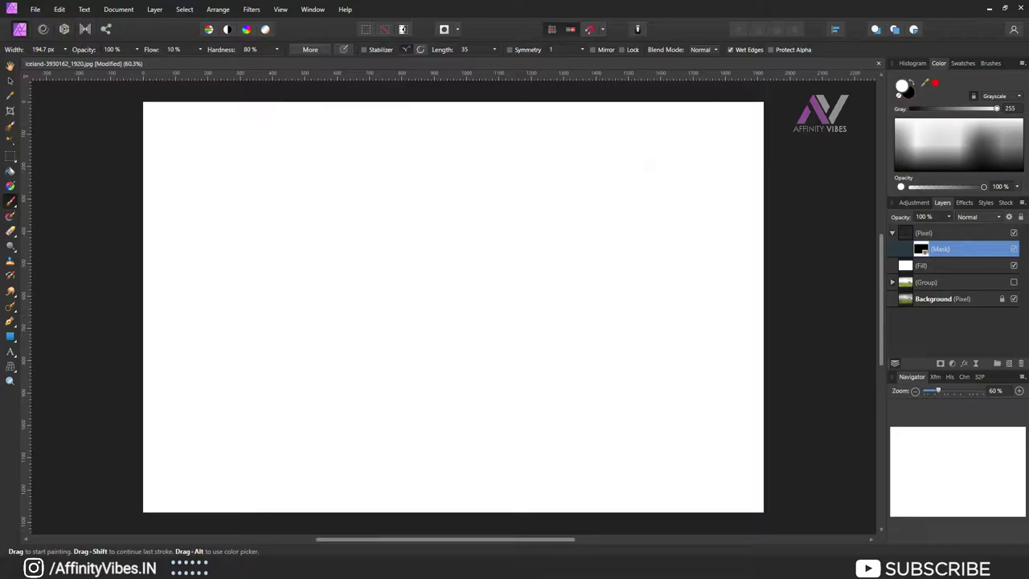
click(990, 62)
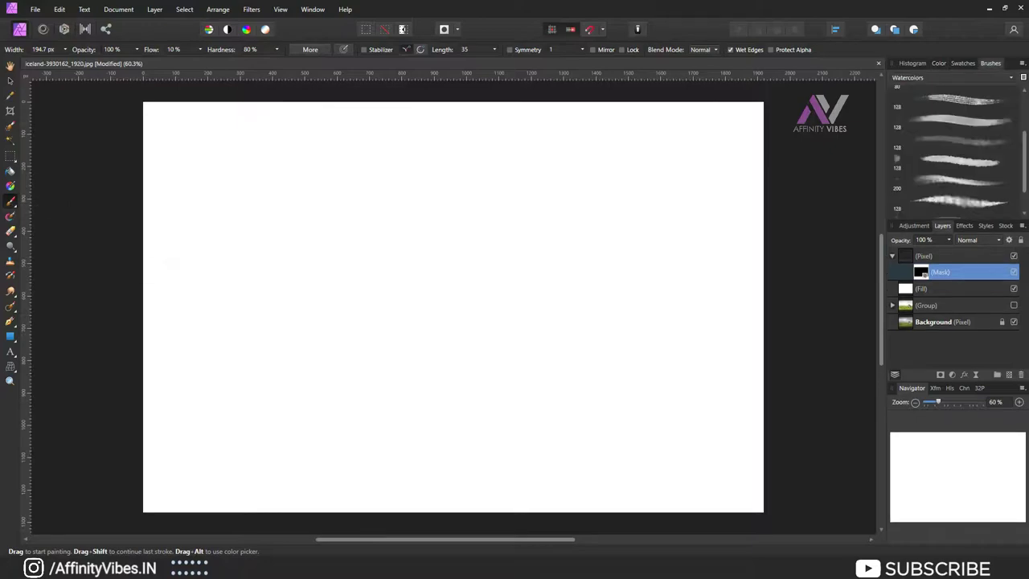
click(897, 159)
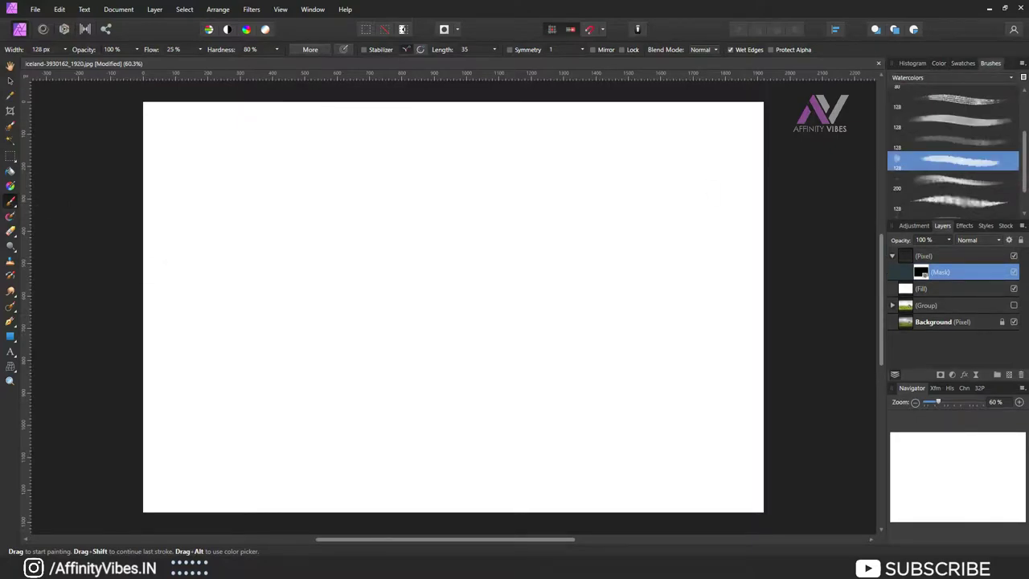
key(bracketright)
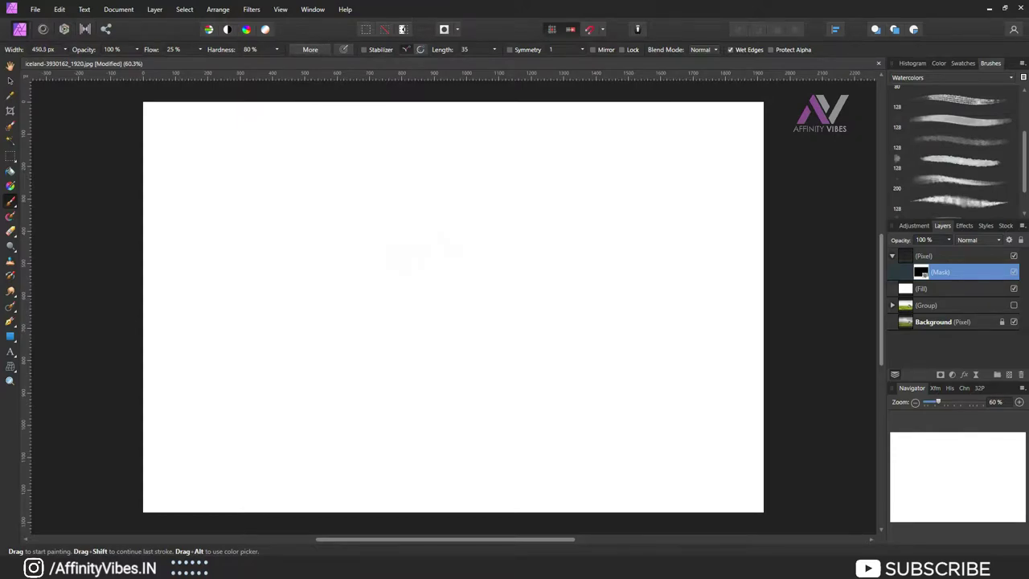
Paint white watercolour strokes, partly with a 128 px brush, revealing the house, fields and sky
key(bracketright)
mouse_move(349, 233)
mouse_down()
mouse_move(415, 223)
mouse_move(615, 276)
mouse_move(608, 287)
mouse_move(605, 270)
mouse_move(496, 345)
mouse_move(562, 337)
mouse_up()
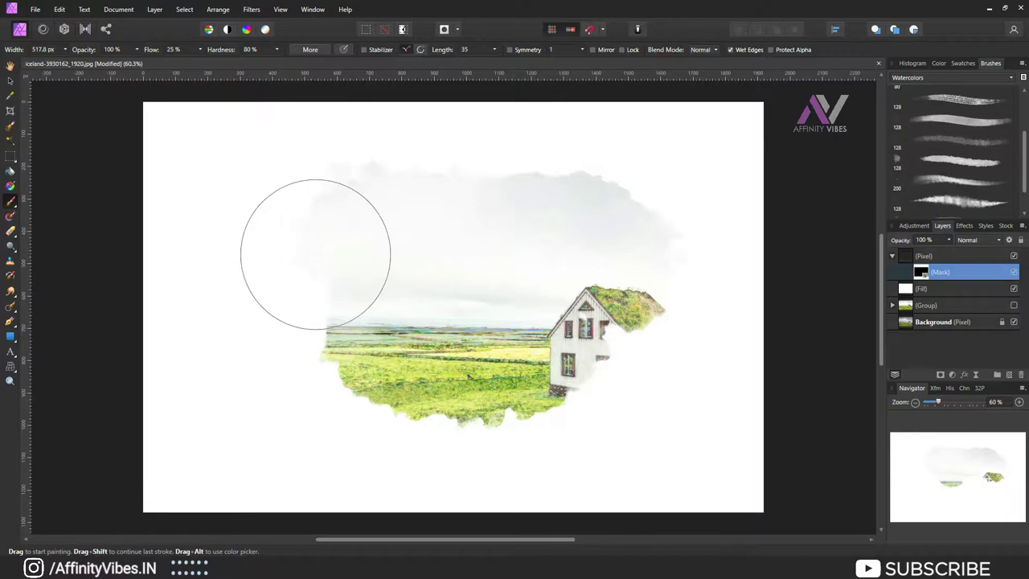
mouse_move(315, 254)
mouse_down()
mouse_move(328, 269)
mouse_move(291, 246)
mouse_move(432, 211)
mouse_move(704, 321)
mouse_up()
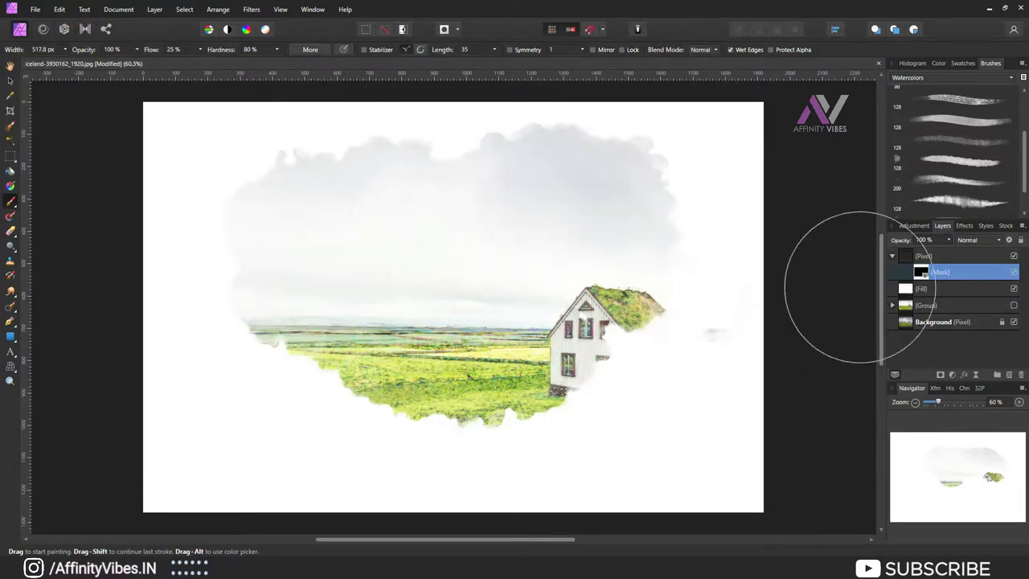
click(956, 161)
mouse_move(607, 333)
mouse_down()
mouse_move(659, 370)
mouse_move(683, 346)
mouse_up()
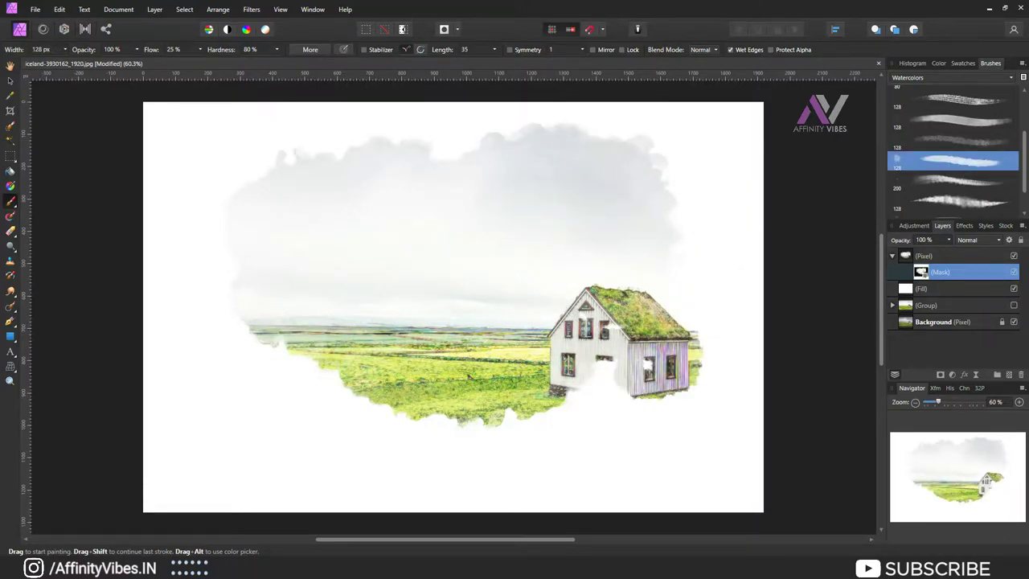
drag(605, 370, 582, 402)
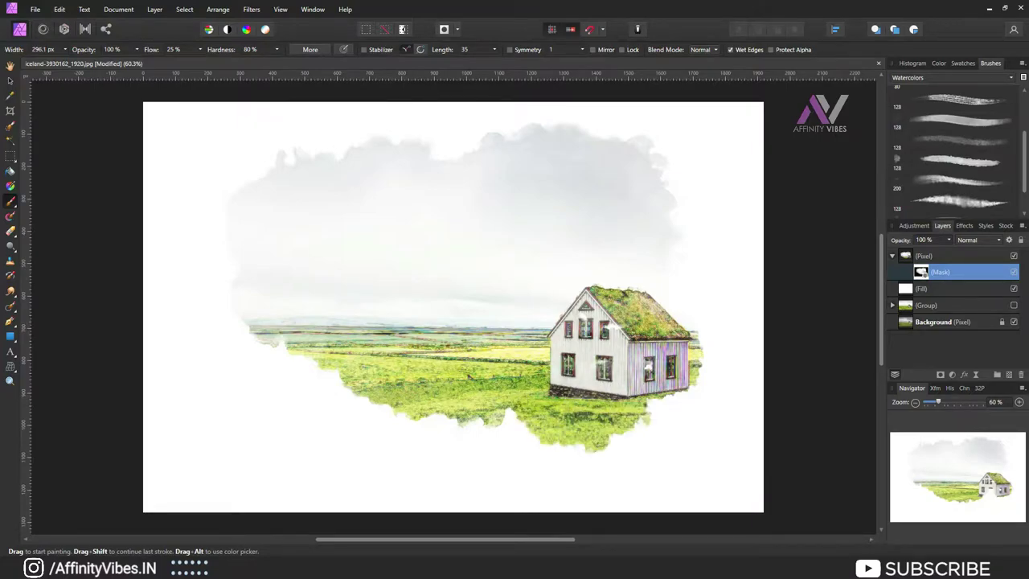
mouse_move(482, 398)
mouse_down()
mouse_move(233, 353)
mouse_move(337, 414)
mouse_move(506, 426)
mouse_up()
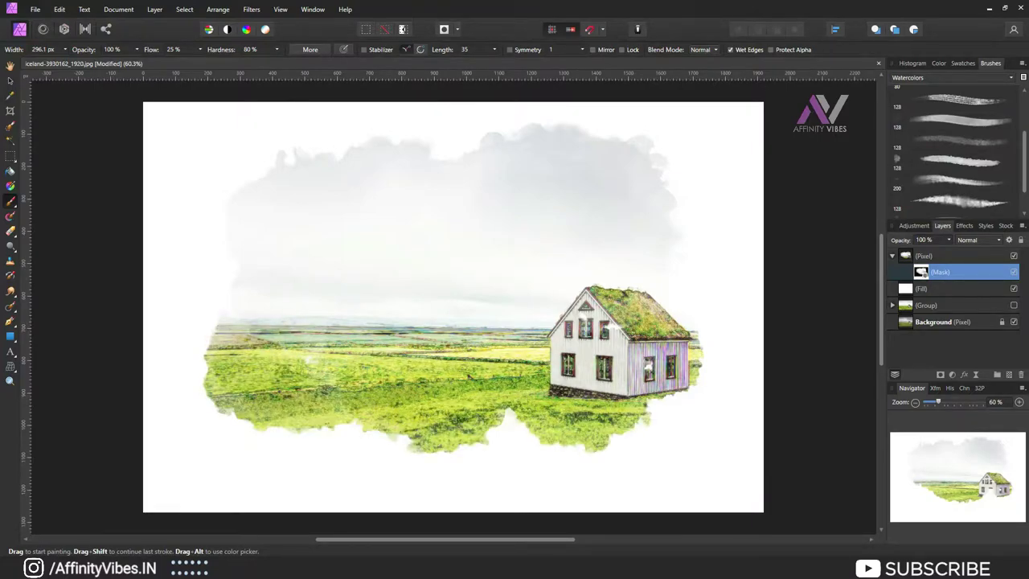
mouse_move(217, 205)
mouse_down()
mouse_move(334, 147)
mouse_move(639, 158)
mouse_move(659, 314)
mouse_move(699, 418)
mouse_up()
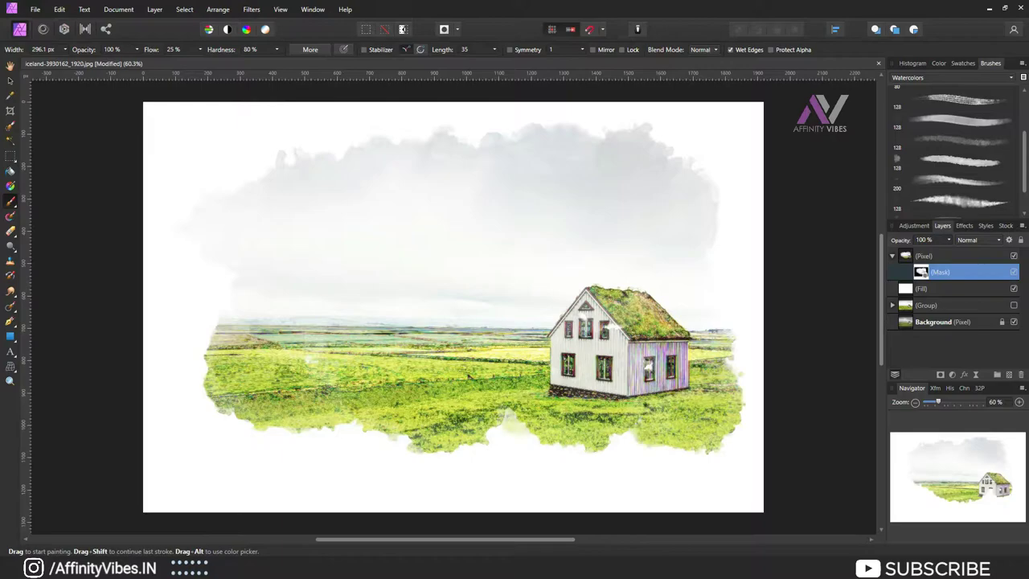
Extend the revealed grass and sky toward the edges, pushing the watercolour borders outward
mouse_move(482, 430)
mouse_down()
mouse_move(305, 362)
mouse_move(401, 458)
mouse_move(185, 377)
mouse_move(193, 269)
mouse_up()
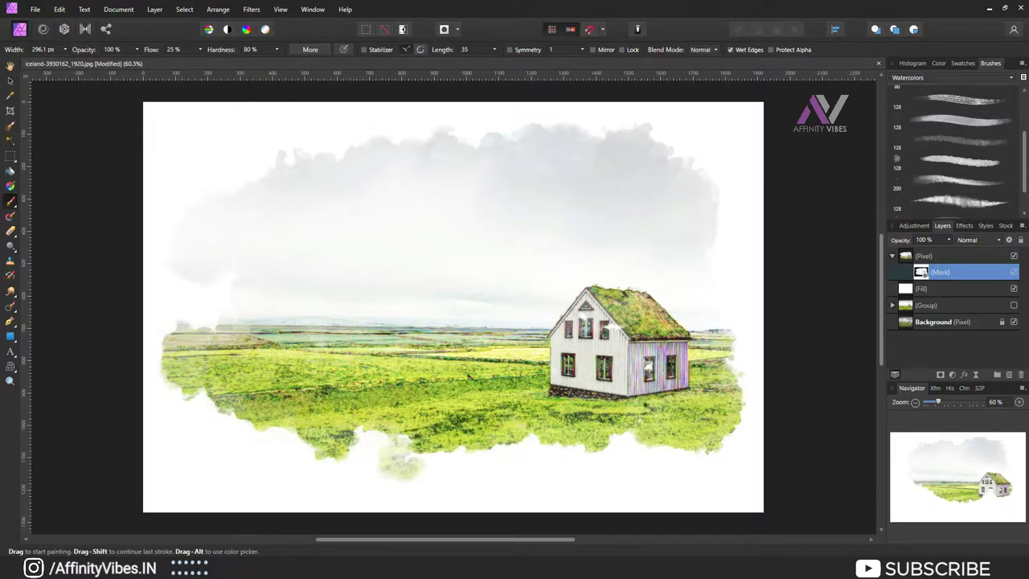
mouse_move(240, 159)
mouse_down()
mouse_move(545, 123)
mouse_move(683, 147)
mouse_move(709, 341)
mouse_move(575, 454)
mouse_up()
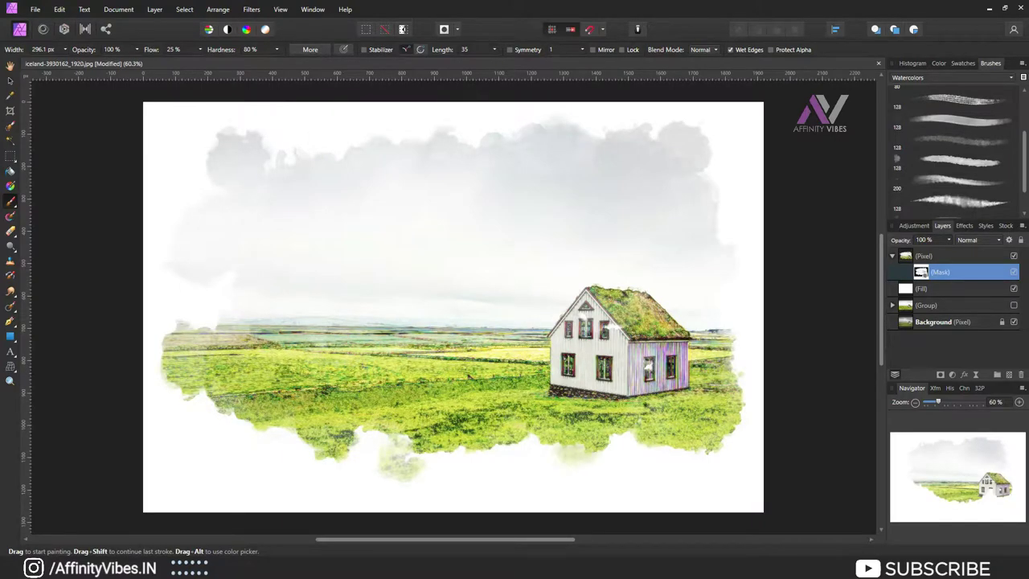
drag(385, 450, 458, 482)
drag(587, 446, 691, 458)
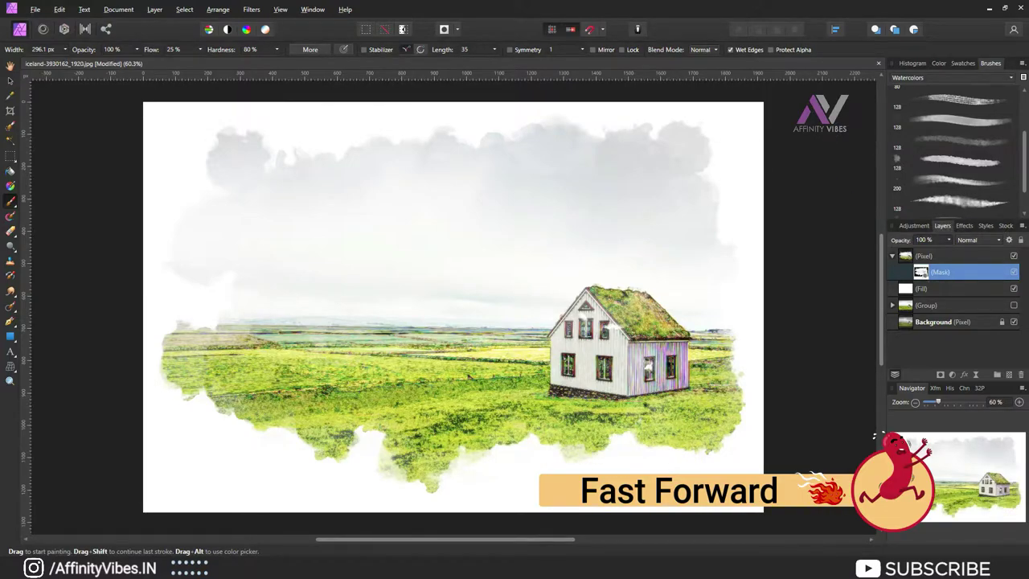
drag(434, 458, 715, 349)
drag(683, 145, 193, 273)
drag(189, 362, 401, 458)
drag(474, 430, 691, 402)
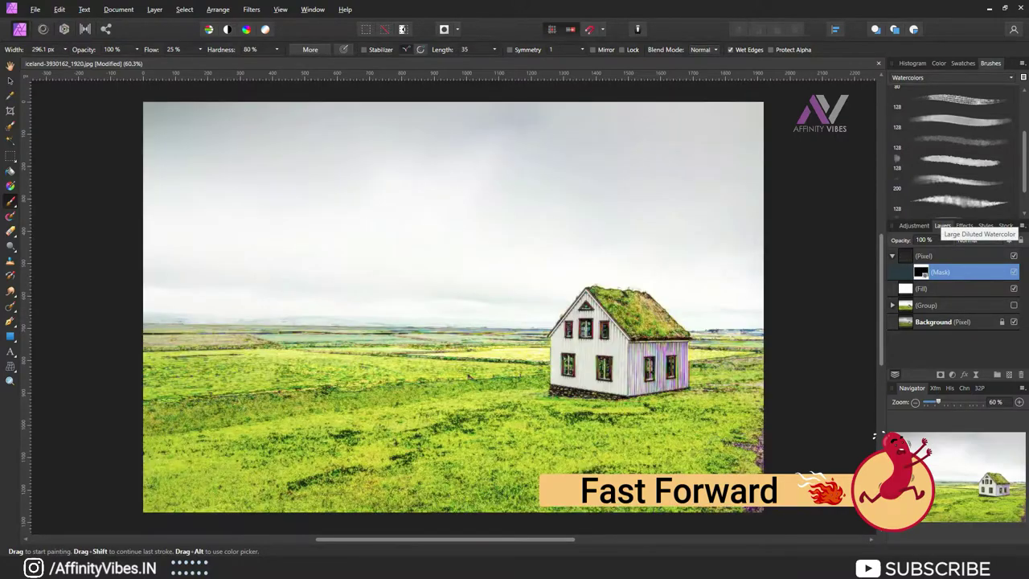
Try lower watercolour brush opacity and hardness, reset the brush, and invert the mask to hide the photo
click(136, 49)
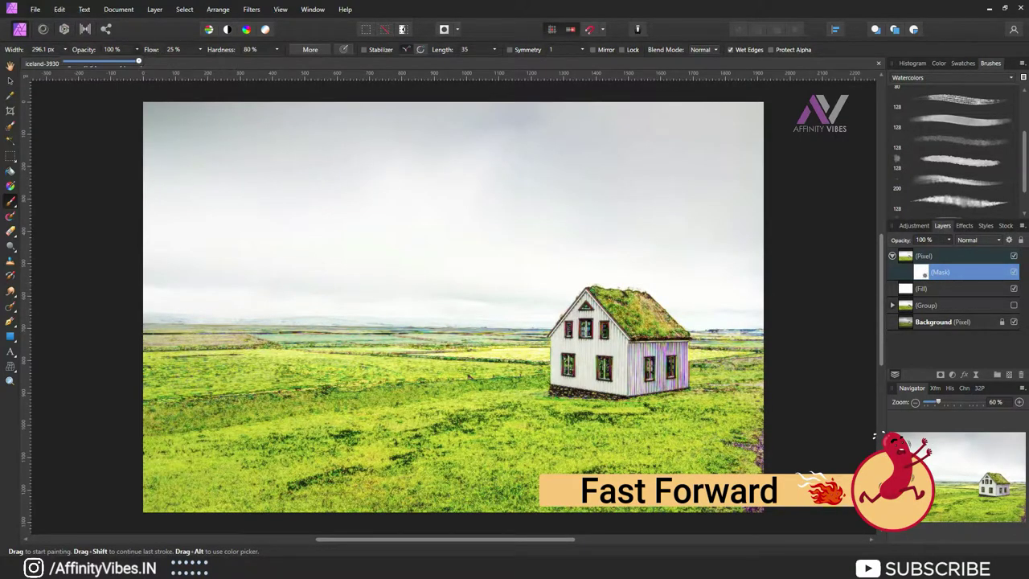
drag(138, 61, 96, 61)
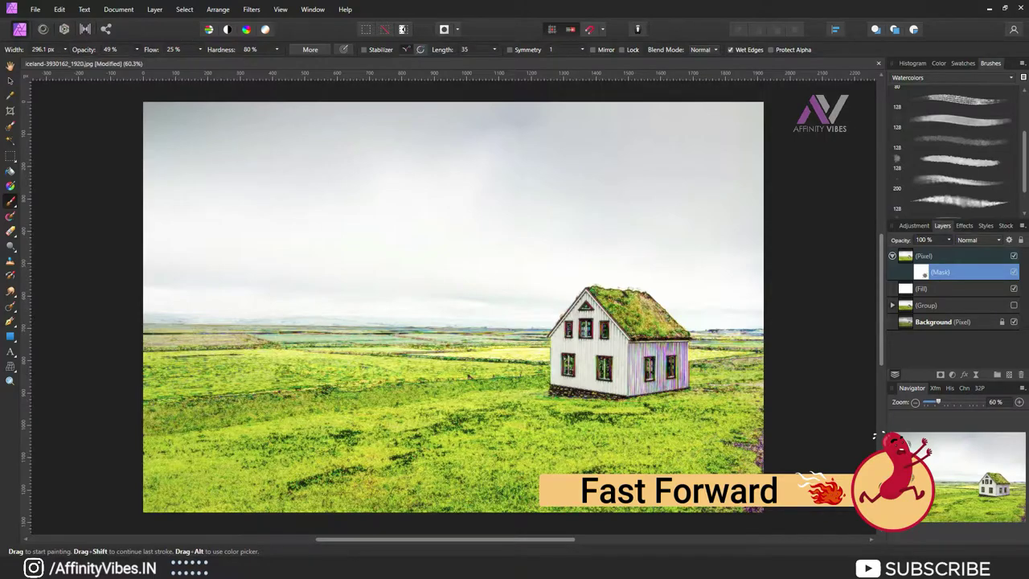
click(276, 49)
click(956, 161)
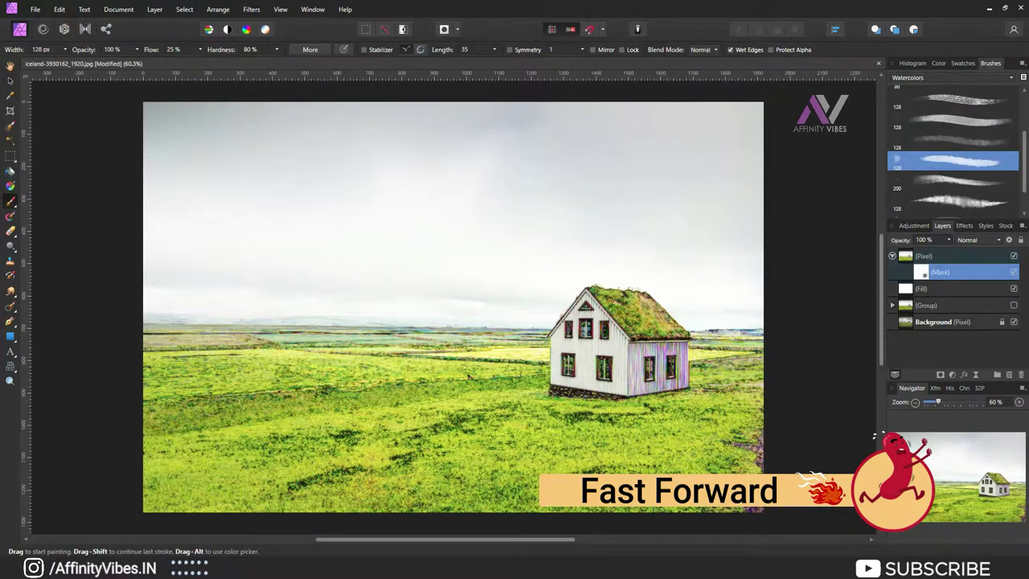
key(ctrl+i)
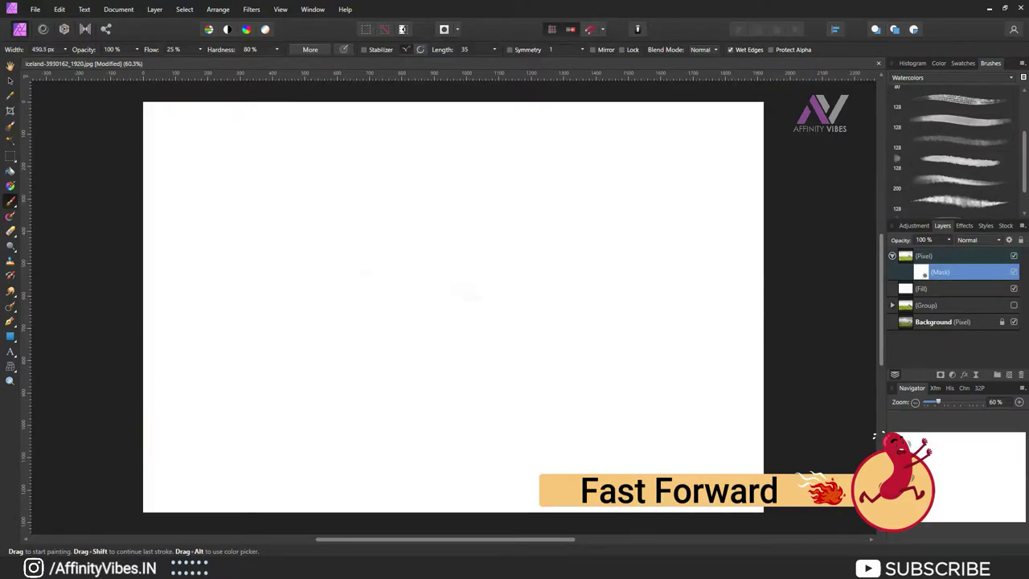
Repaint watercolour strokes revealing the house, roof and fields, undoing one oversized stroke
mouse_move(551, 292)
mouse_down()
mouse_move(604, 325)
mouse_move(519, 294)
mouse_move(431, 298)
mouse_move(597, 207)
mouse_move(675, 209)
mouse_up()
click(952, 160)
drag(635, 305, 635, 414)
drag(330, 353, 177, 386)
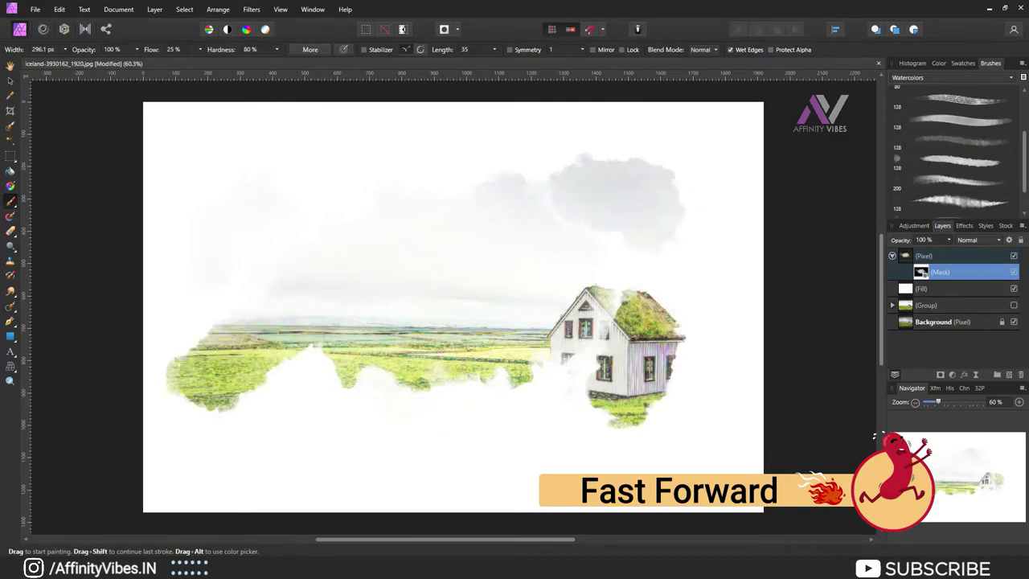
mouse_move(273, 385)
mouse_down()
mouse_move(402, 378)
mouse_move(418, 414)
mouse_up()
drag(499, 418, 546, 414)
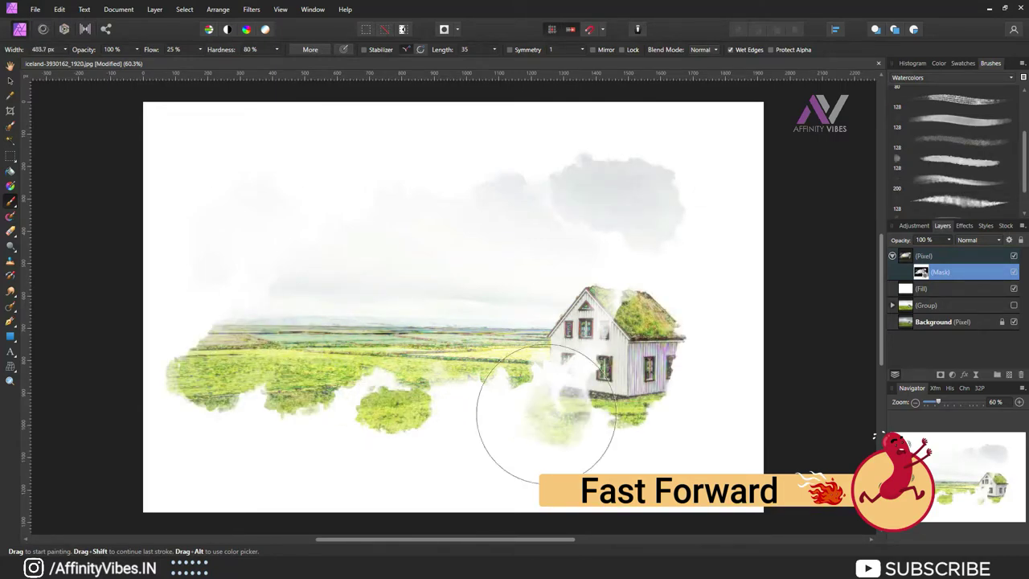
mouse_move(539, 322)
mouse_down()
mouse_move(264, 230)
mouse_move(491, 260)
mouse_up()
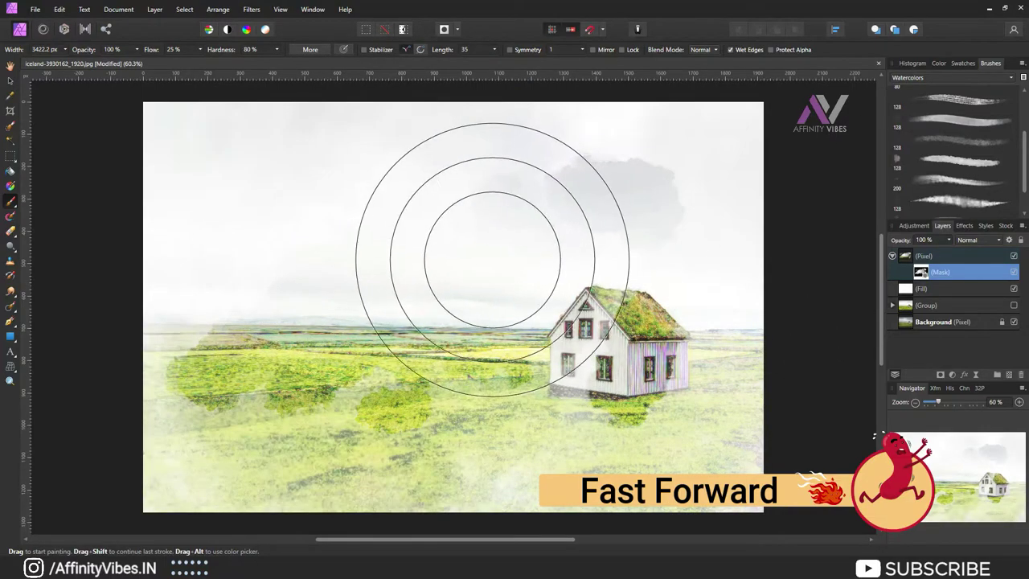
key(ctrl+z)
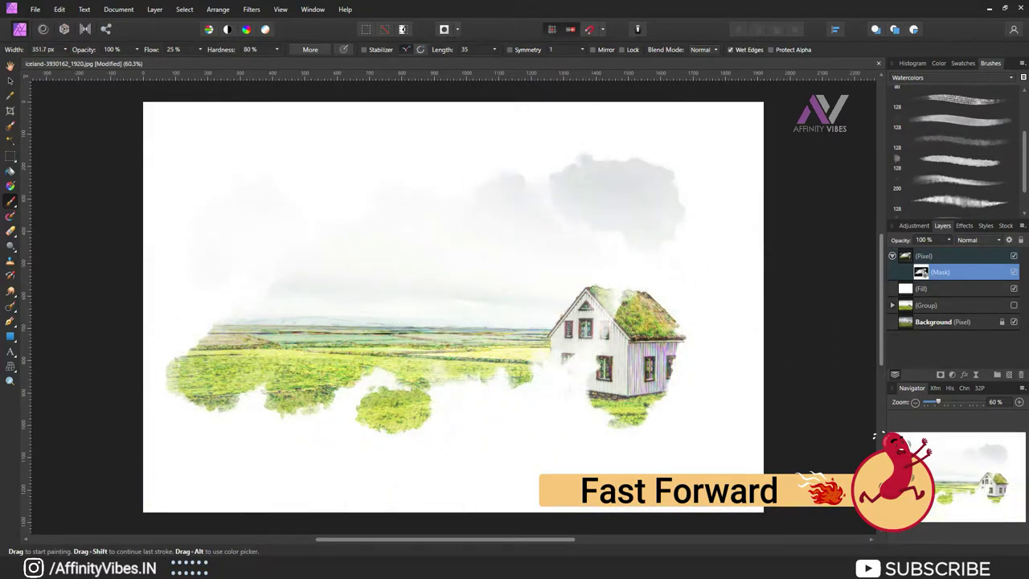
Soften the brush, reveal clouds and fields, faintly at 32% opacity, then at 100% again
drag(337, 169, 241, 180)
drag(306, 394, 434, 434)
drag(265, 61, 233, 61)
click(112, 49)
drag(143, 61, 87, 61)
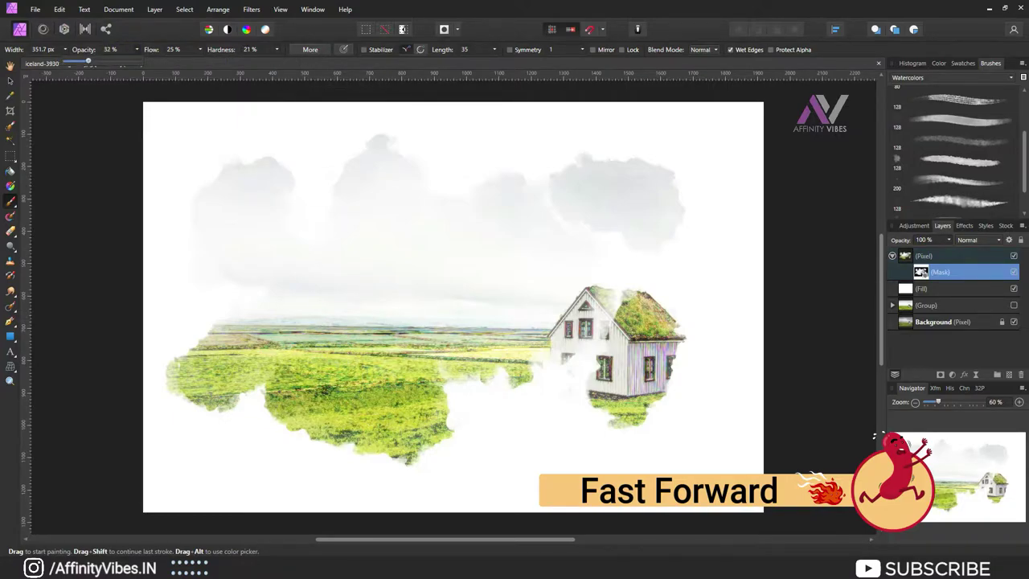
drag(592, 310, 603, 331)
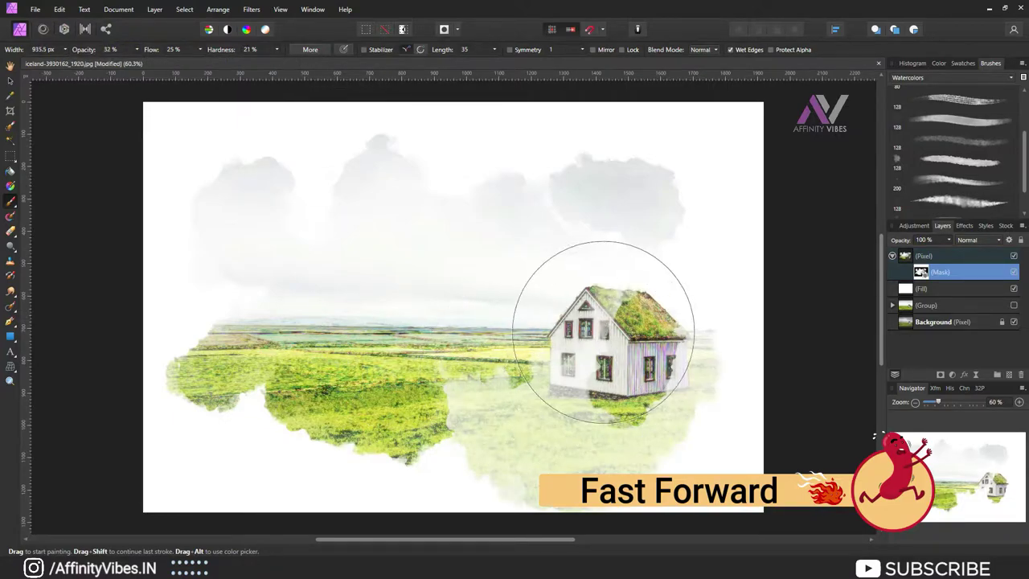
click(112, 49)
drag(88, 61, 143, 61)
mouse_move(450, 426)
mouse_down()
mouse_move(609, 363)
mouse_move(401, 207)
mouse_move(299, 321)
mouse_move(493, 333)
mouse_move(699, 264)
mouse_move(391, 361)
mouse_move(638, 361)
mouse_move(236, 207)
mouse_move(443, 251)
mouse_move(246, 207)
mouse_move(493, 367)
mouse_move(446, 218)
mouse_move(692, 343)
mouse_up()
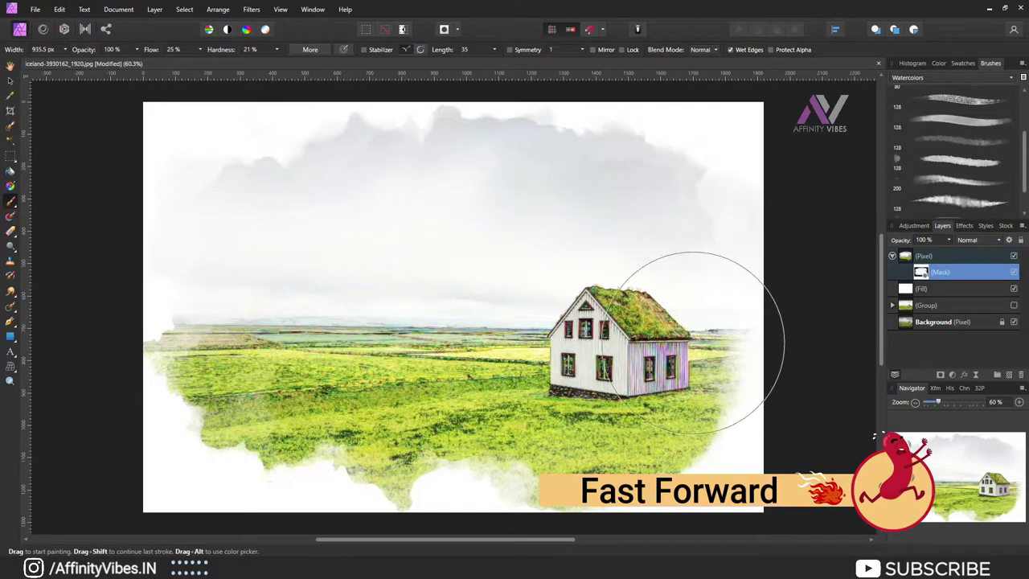
Switch to a brush from the Dry Media category
click(952, 201)
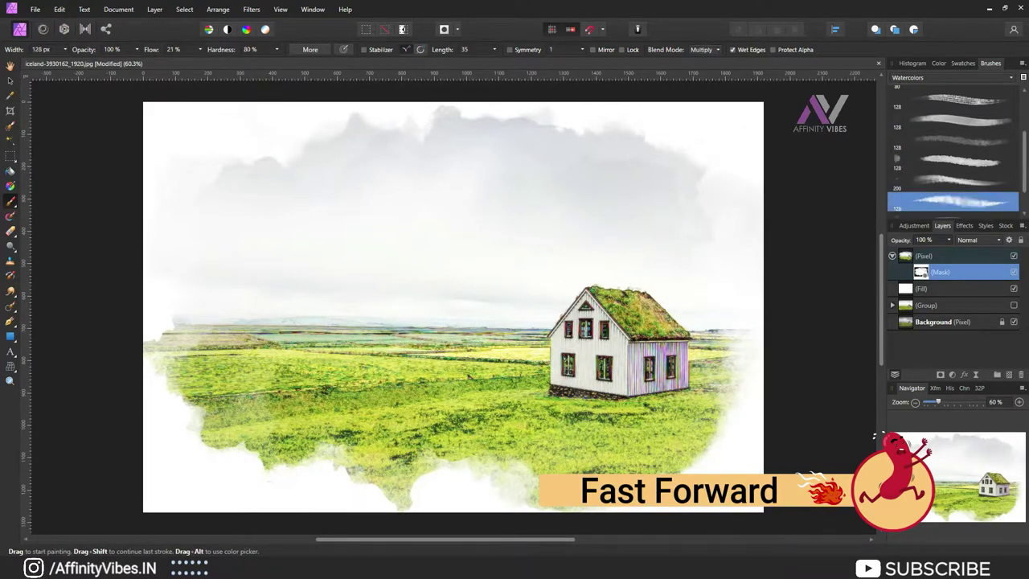
click(952, 77)
click(906, 127)
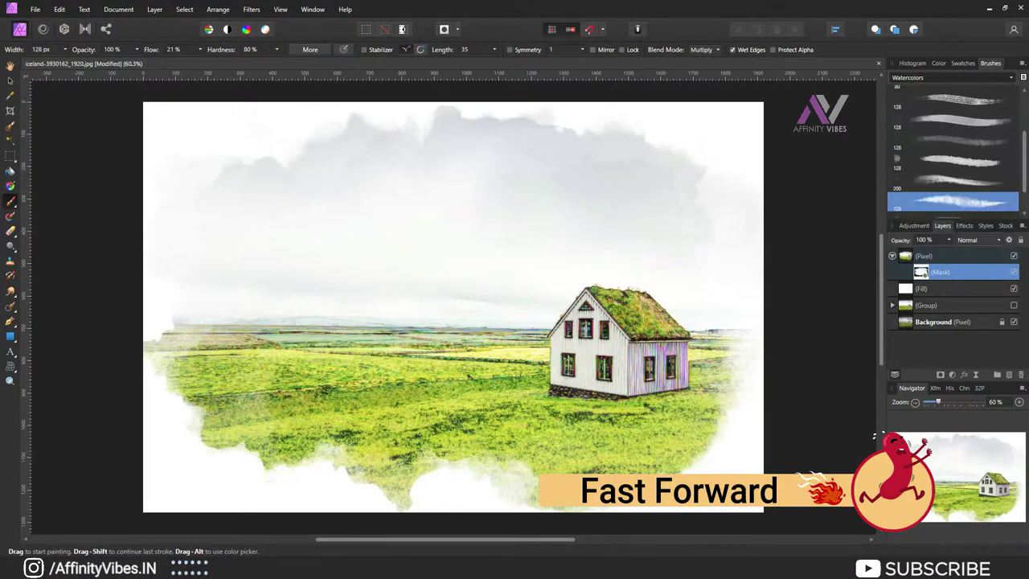
click(956, 141)
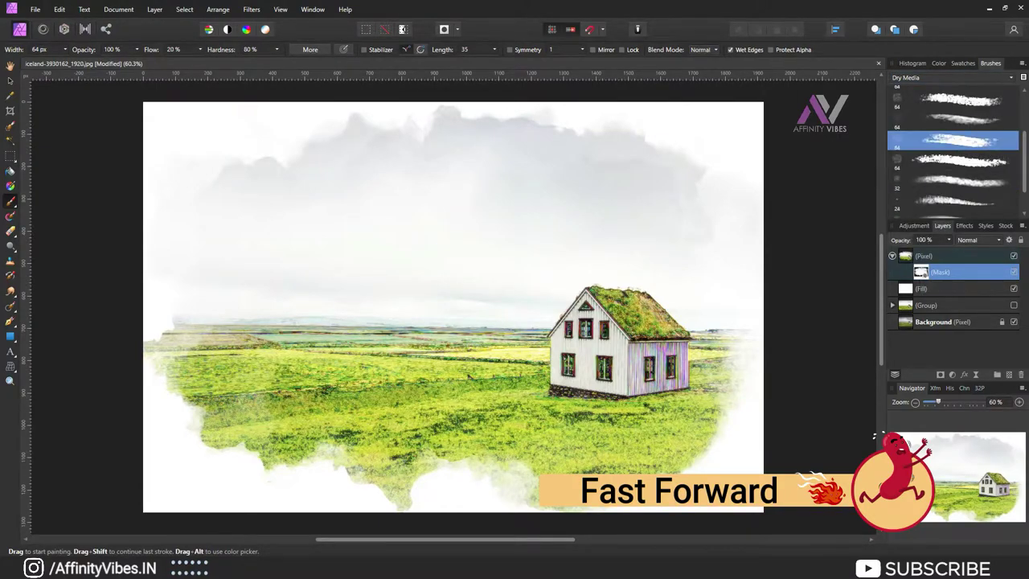
Fill the mask black with Ctrl+I, enlarge the brush, and set white as the painting colour
key(ctrl+z)
key(ctrl+i)
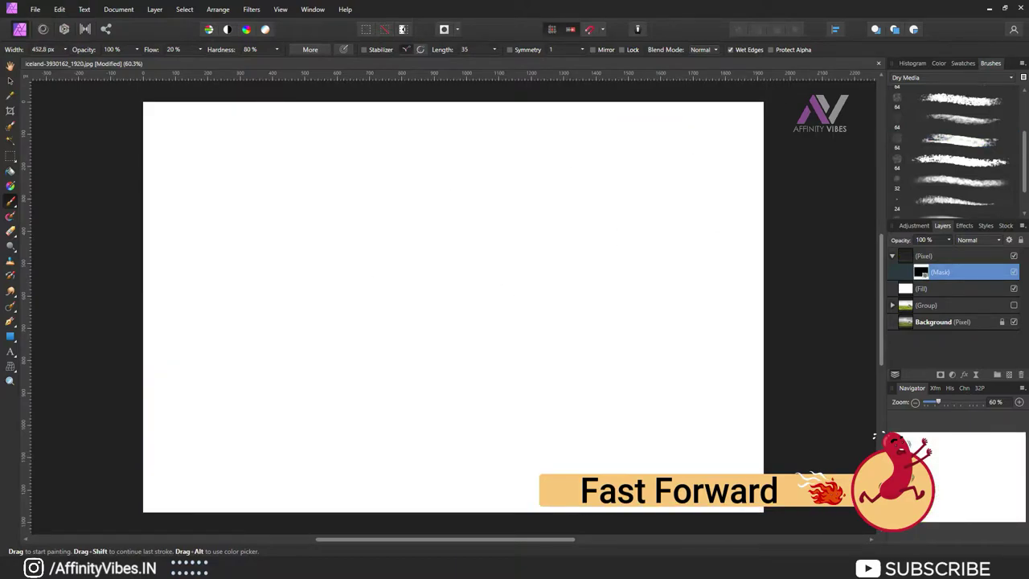
click(938, 62)
key(bracketright)
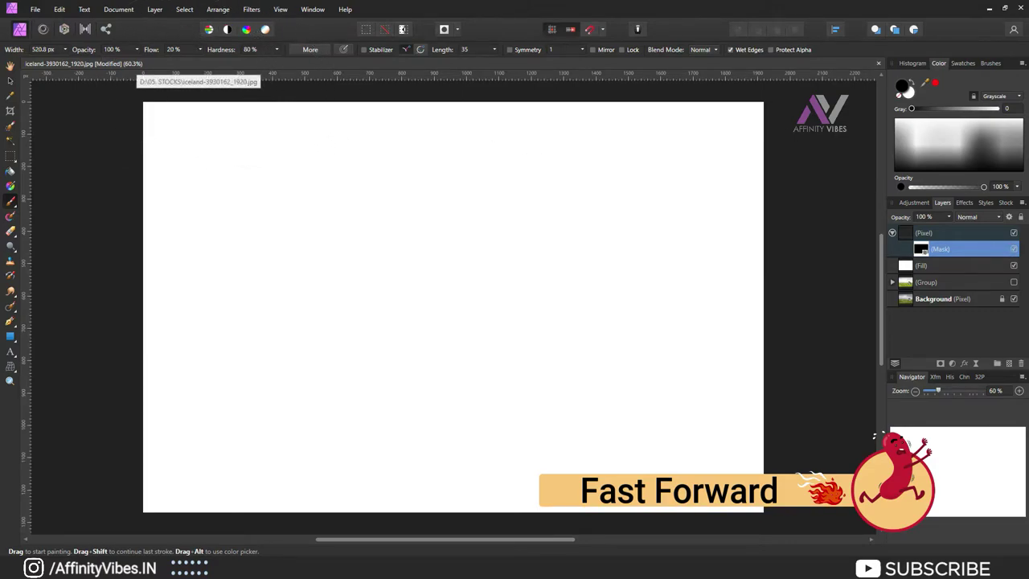
key(x)
Paint Dry Media strokes revealing the house, grass and sky, then a smaller diagonal stroke, undoing it
drag(517, 292, 594, 273)
mouse_move(259, 312)
mouse_down()
mouse_move(624, 378)
mouse_move(395, 213)
mouse_up()
drag(341, 331, 539, 322)
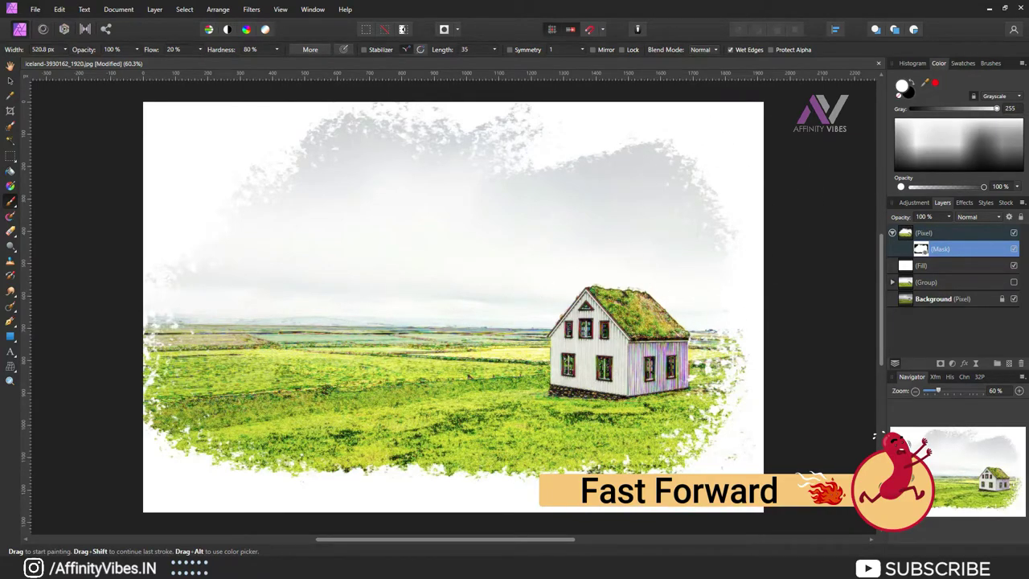
drag(528, 217, 308, 232)
key(bracketleft)
drag(185, 266, 401, 129)
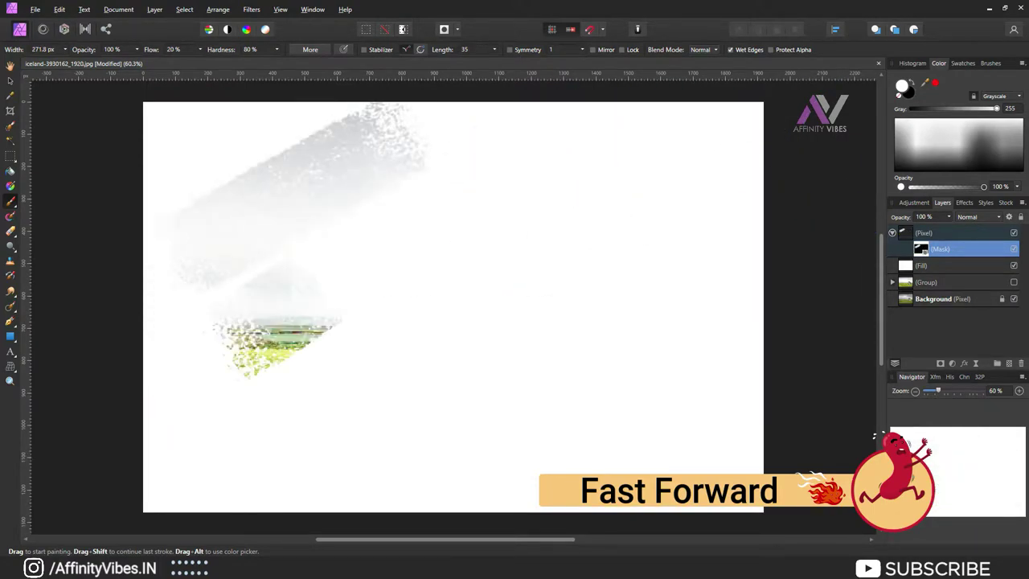
drag(353, 241, 546, 129)
key(ctrl+z)
Paint diagonal Dry Media strokes across the field and house, then undo all of them
drag(161, 378, 417, 289)
drag(193, 449, 466, 322)
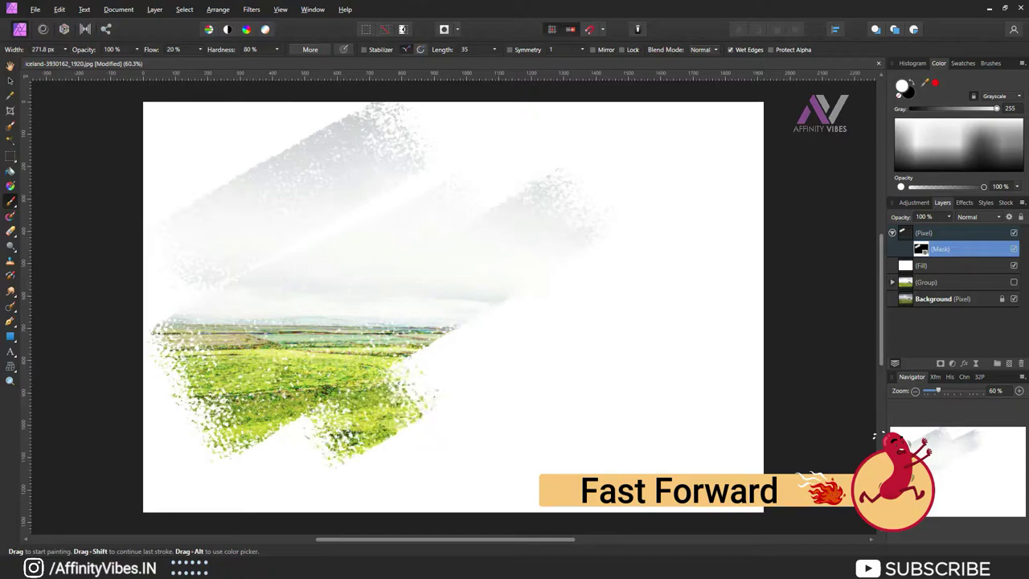
drag(370, 434, 643, 289)
drag(482, 442, 723, 290)
drag(555, 458, 763, 322)
drag(611, 470, 764, 350)
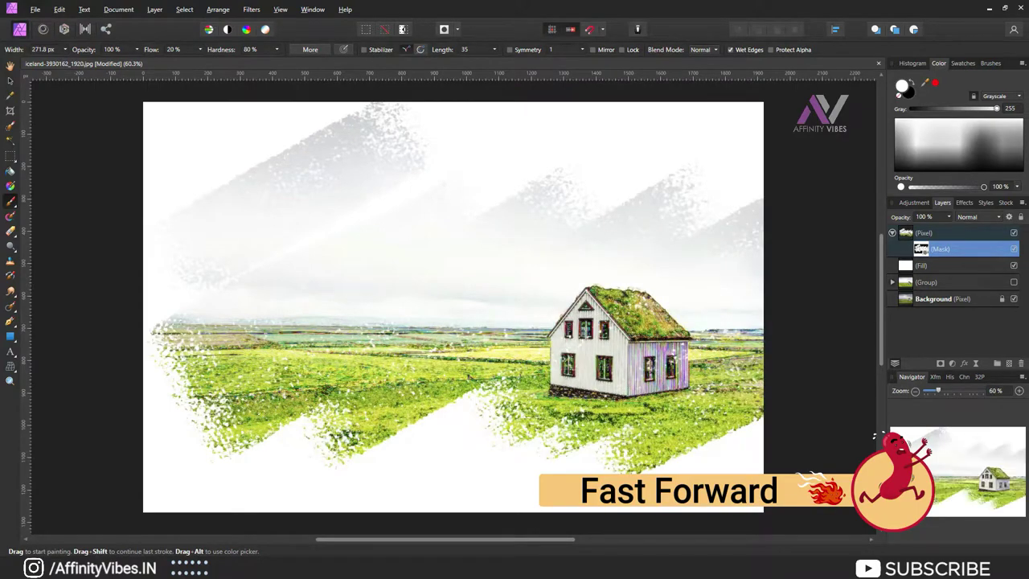
key(ctrl+z)
key(ctrl+z)
key(ctrl+z)
key(ctrl+z)
key(ctrl+z)
key(ctrl+z)
key(ctrl+z)
key(ctrl+z)
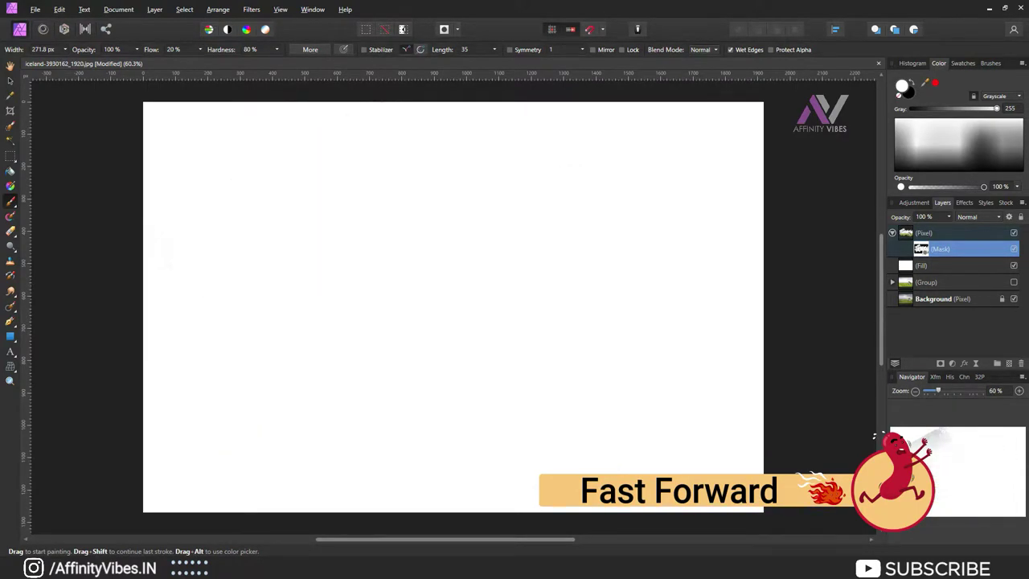
click(277, 49)
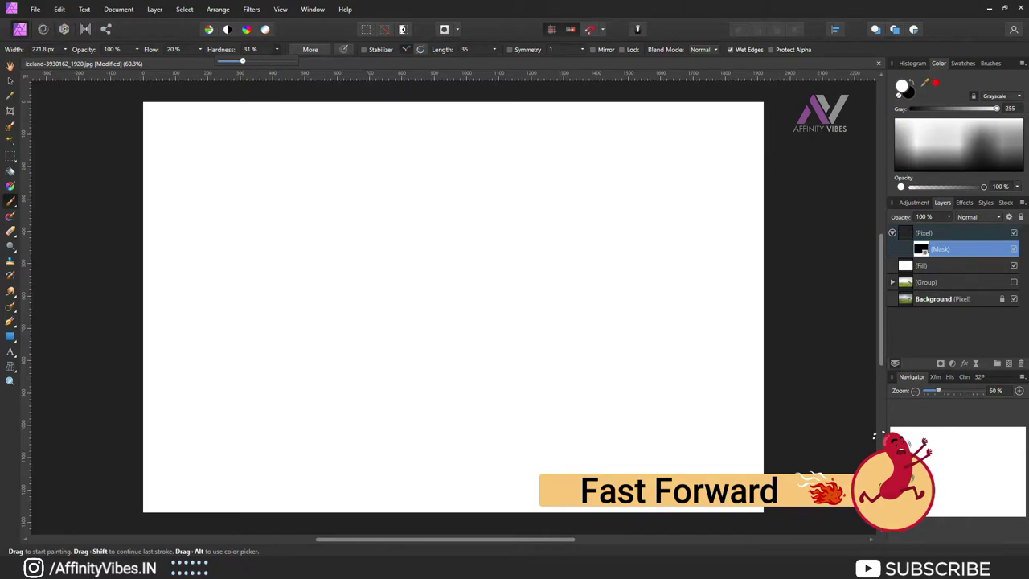
drag(177, 153, 217, 274)
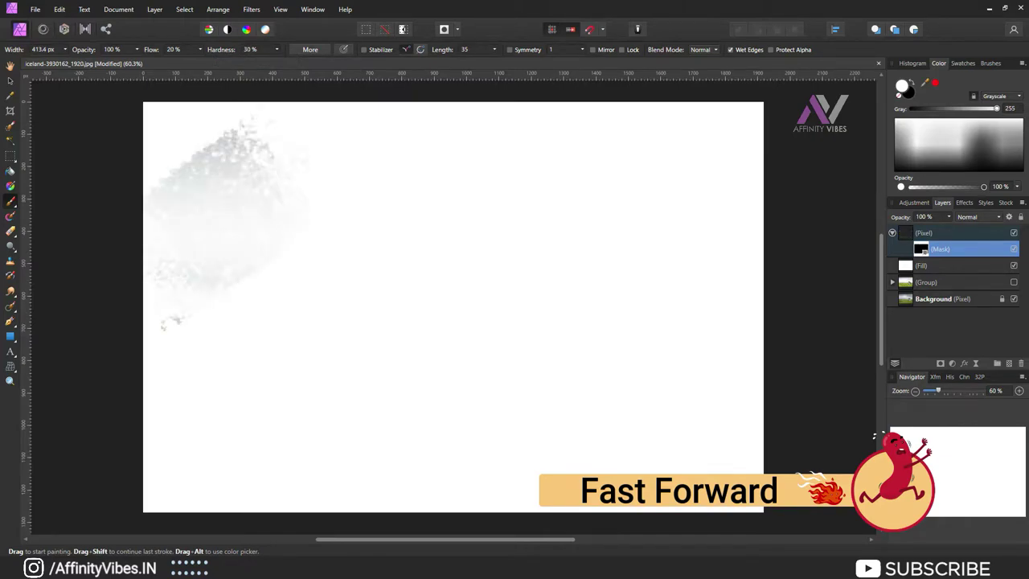
mouse_move(241, 145)
mouse_down()
mouse_move(249, 345)
mouse_move(434, 144)
mouse_up()
drag(563, 193, 611, 377)
drag(482, 450, 723, 362)
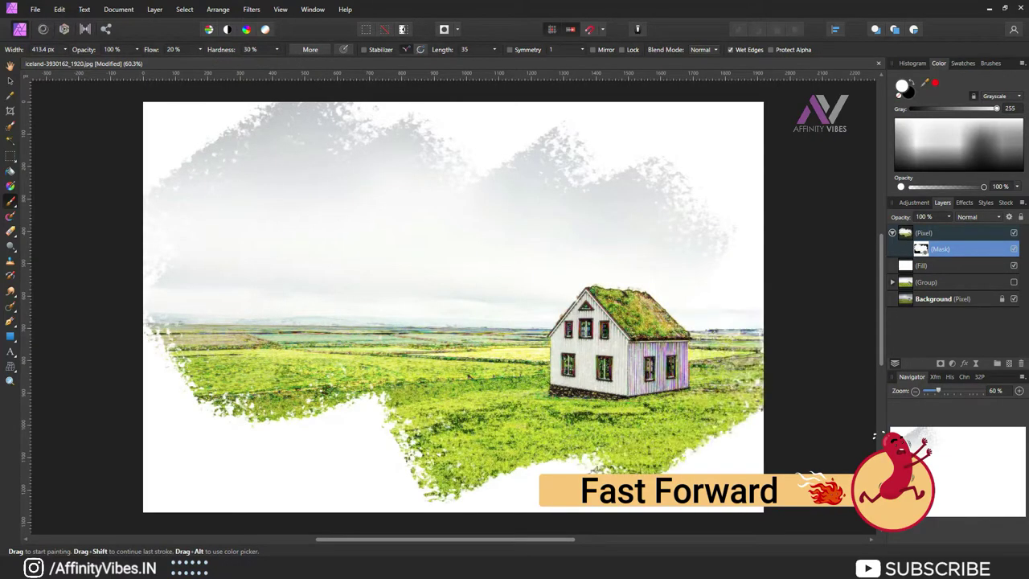
key(ctrl+z)
drag(152, 361, 346, 120)
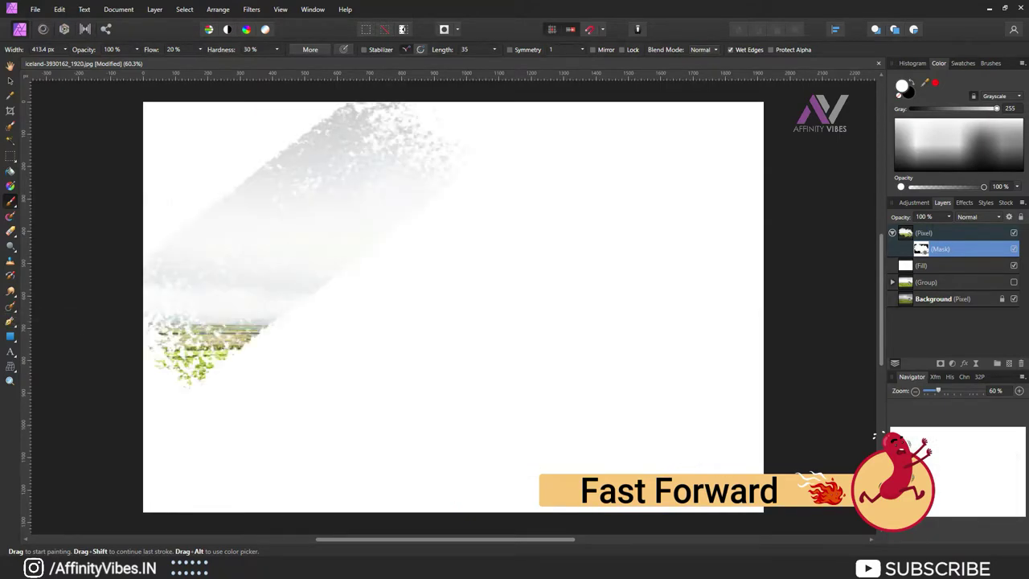
drag(241, 434, 514, 128)
drag(418, 474, 724, 145)
drag(523, 474, 755, 305)
drag(610, 474, 755, 377)
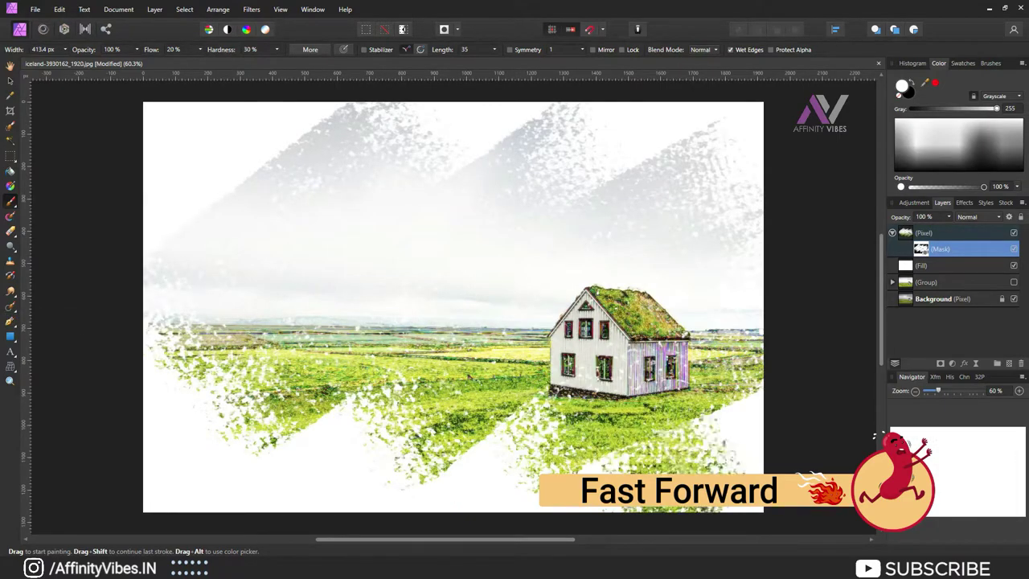
drag(201, 490, 442, 373)
drag(153, 209, 241, 112)
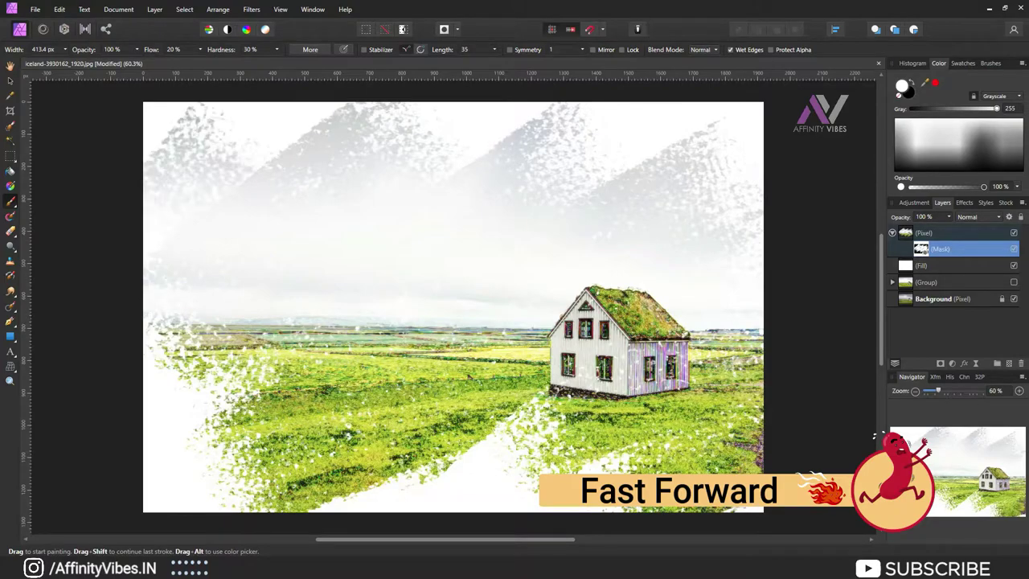
drag(434, 502, 563, 402)
drag(562, 474, 643, 442)
drag(426, 490, 555, 402)
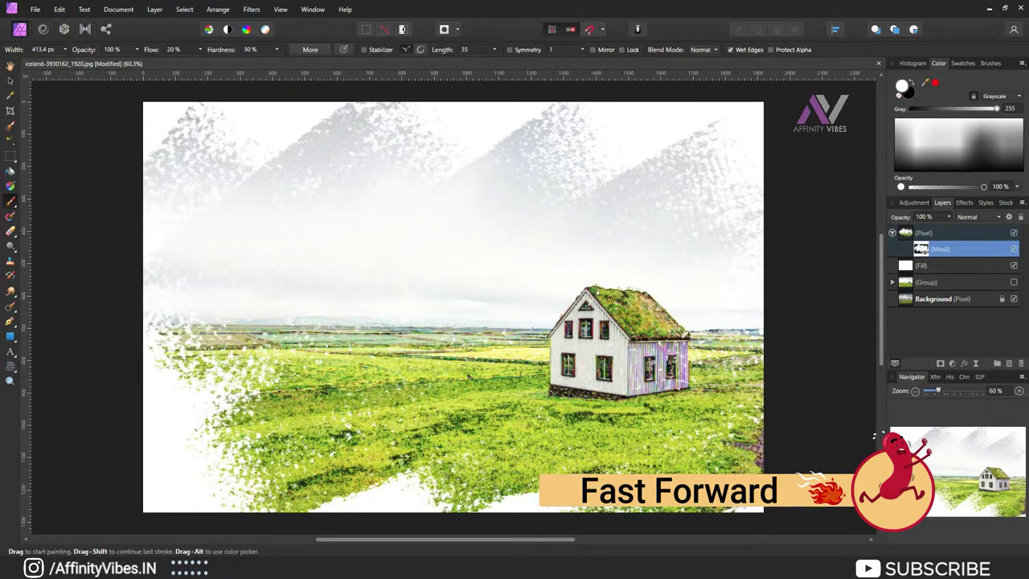
mouse_move(152, 450)
mouse_down()
mouse_move(314, 329)
mouse_move(249, 370)
mouse_up()
drag(692, 362, 748, 354)
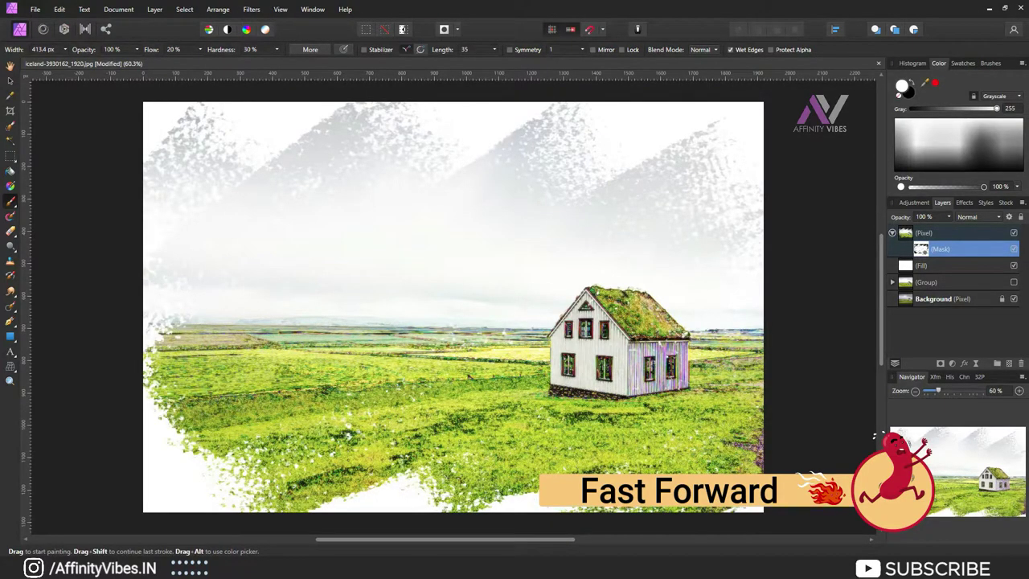
key(ctrl+minus)
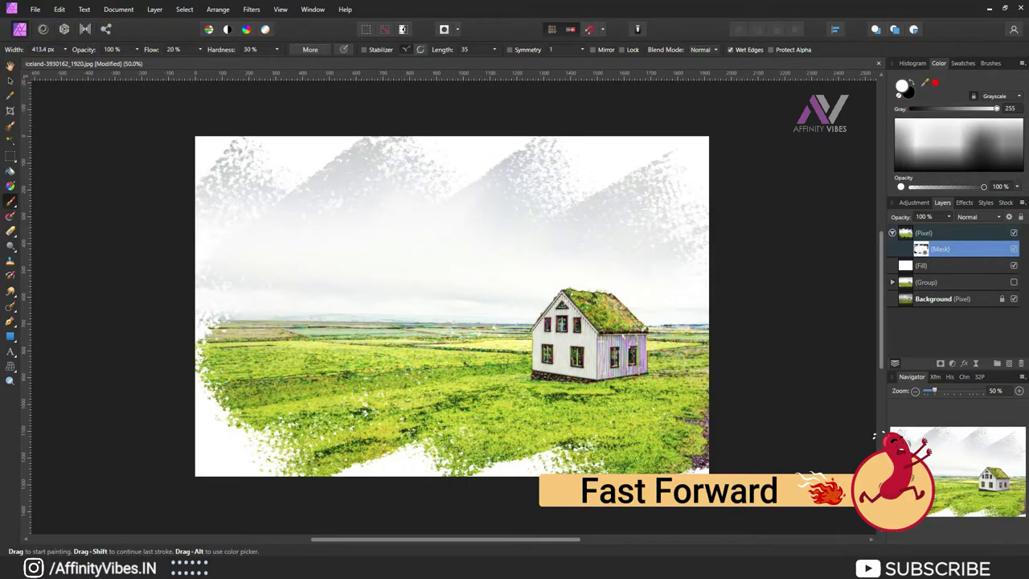
key(ctrl+z)
key(ctrl+z)
key(ctrl+z)
key(ctrl+z)
key(ctrl+z)
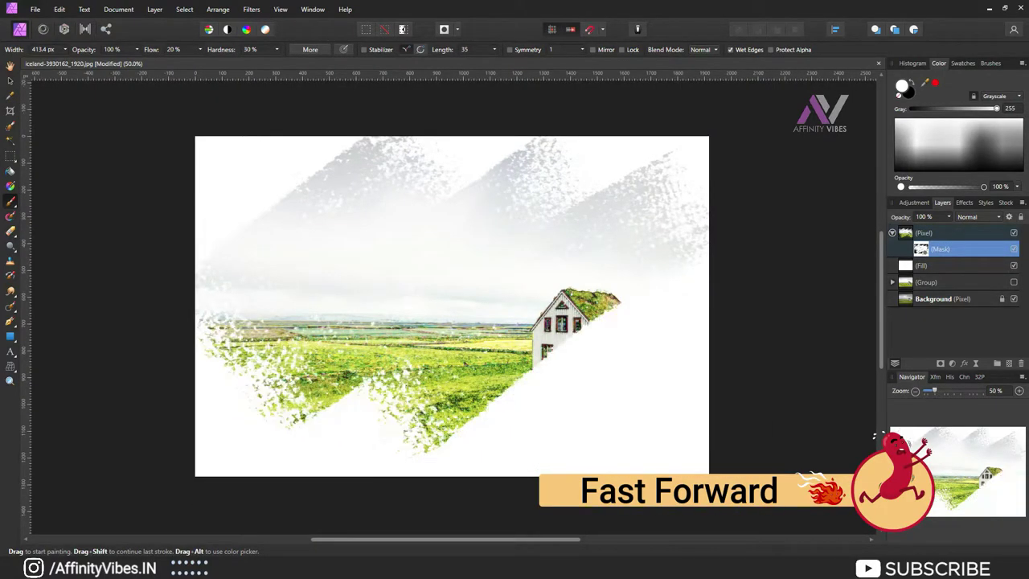
key(ctrl+z)
key(ctrl+z)
key(ctrl+z)
mouse_move(269, 241)
mouse_down()
mouse_move(426, 259)
mouse_move(641, 313)
mouse_move(287, 327)
mouse_move(619, 214)
mouse_move(230, 322)
mouse_move(742, 281)
mouse_move(463, 344)
mouse_up()
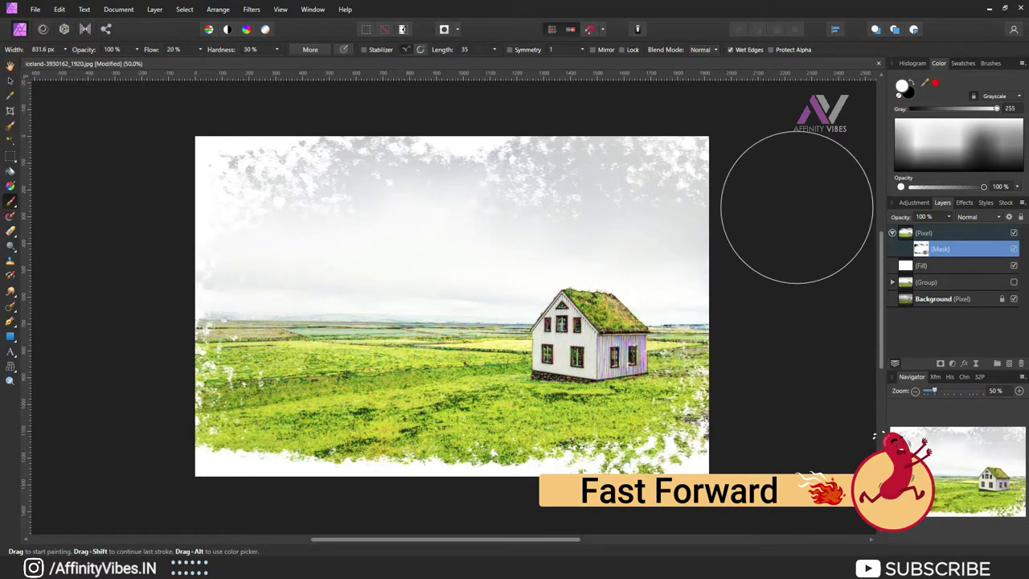
key(ctrl+z)
key(ctrl+z)
key(ctrl+z)
key(ctrl+z)
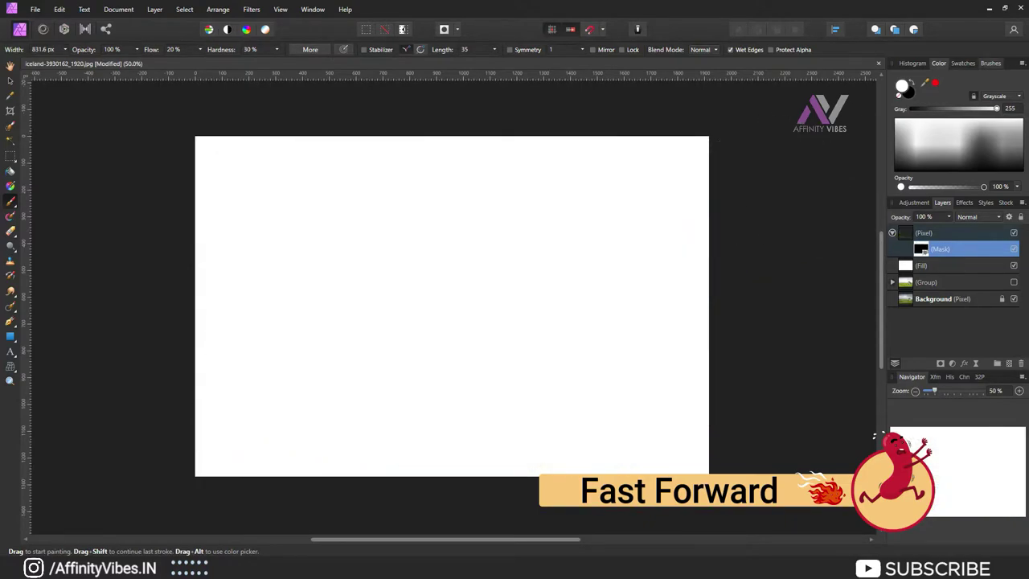
Select an Oils brush from the brush presets
click(990, 63)
click(951, 77)
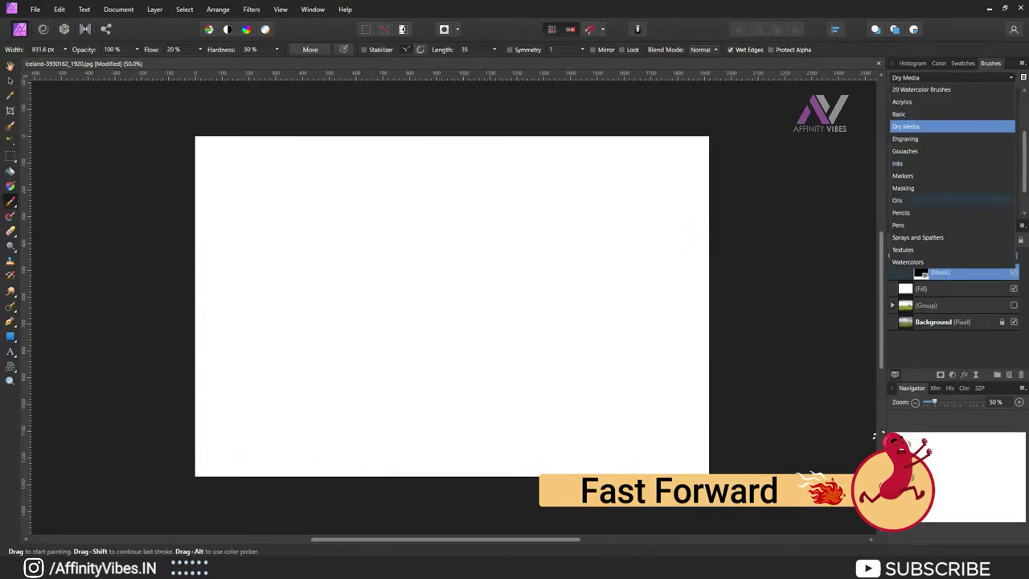
click(897, 200)
click(957, 180)
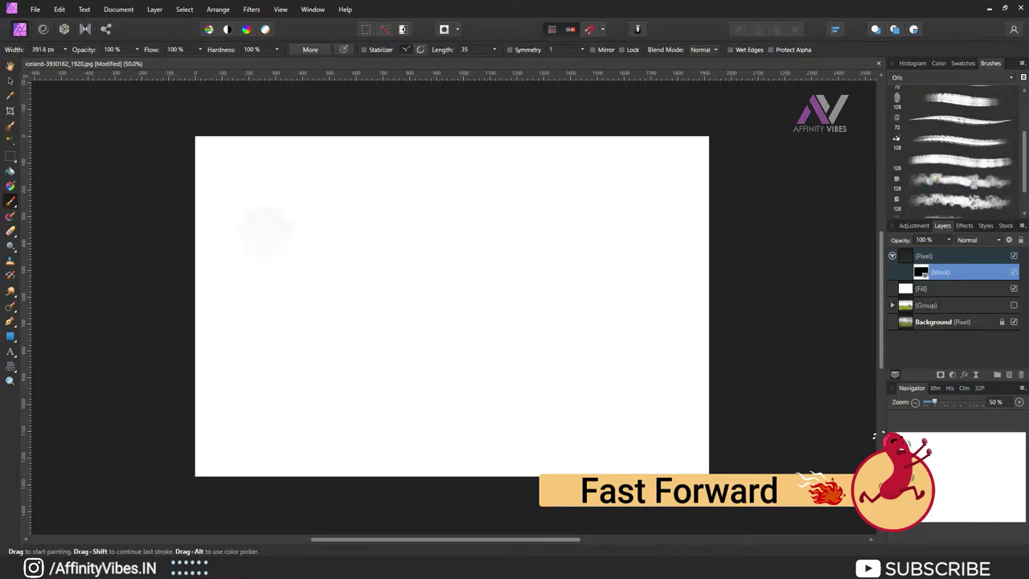
Reveal the house, fields and sky with broad oil-brush strokes, redoing the first attempt
mouse_move(257, 201)
mouse_down()
mouse_move(654, 332)
mouse_move(276, 379)
mouse_move(815, 241)
mouse_up()
key(ctrl+z)
key(ctrl+z)
key(ctrl+z)
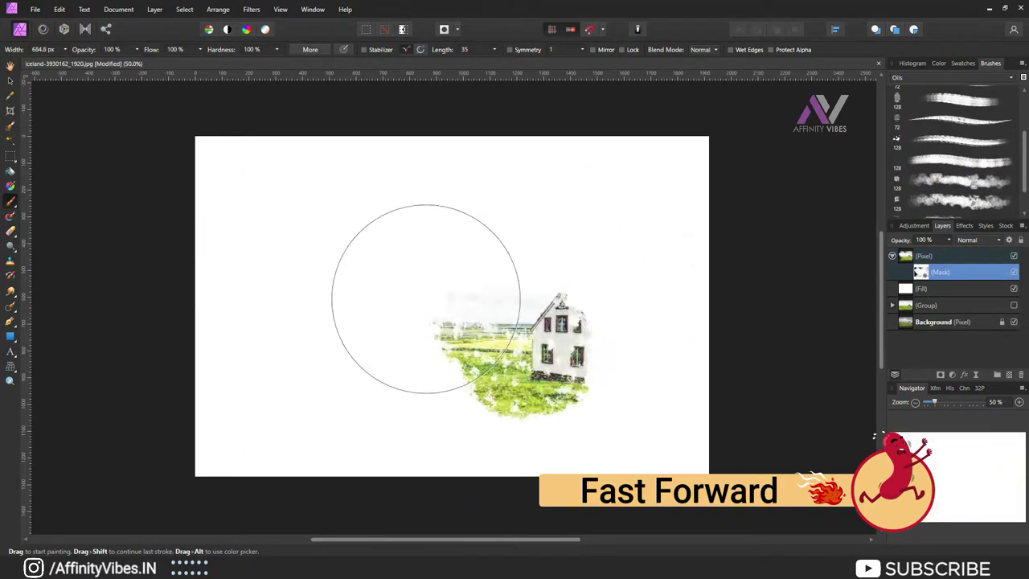
drag(321, 321, 450, 241)
mouse_move(450, 322)
mouse_down()
mouse_move(611, 377)
mouse_move(305, 362)
mouse_move(563, 185)
mouse_move(321, 417)
mouse_move(608, 321)
mouse_move(691, 338)
mouse_up()
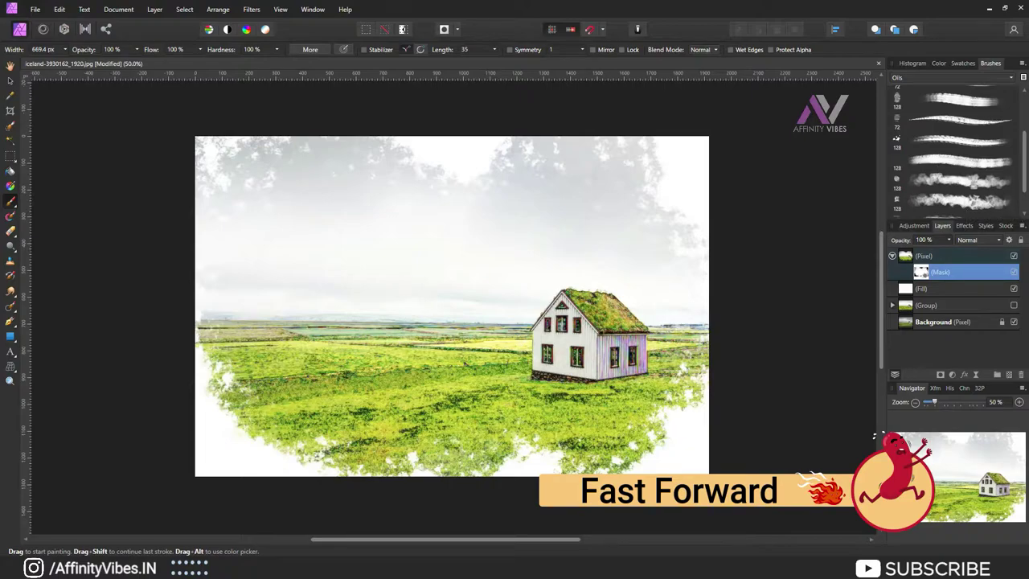
click(953, 77)
Pick a Sprays and Spatters brush, clear the mask, and enlarge the brush slightly
click(916, 237)
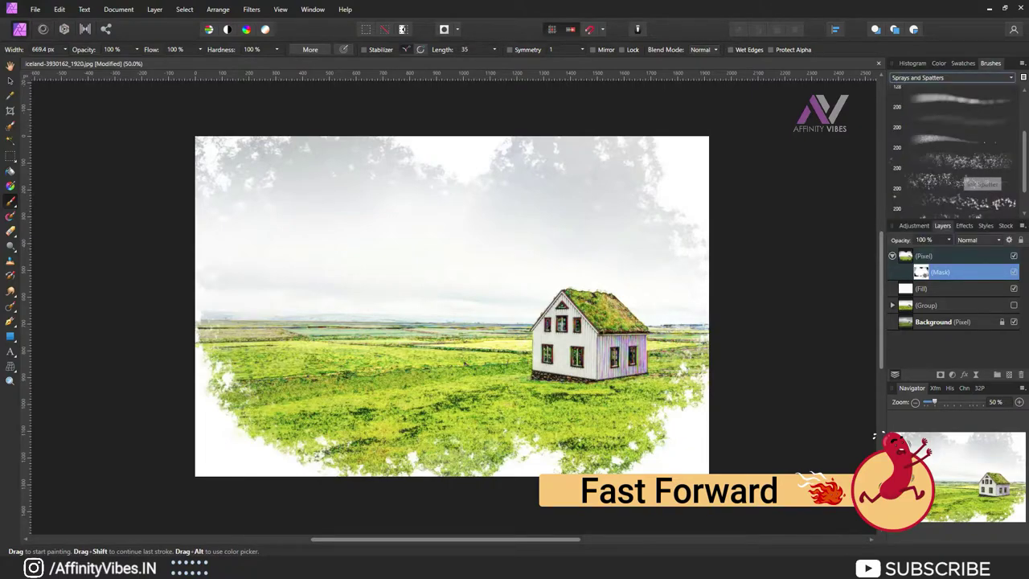
click(952, 160)
key(Delete)
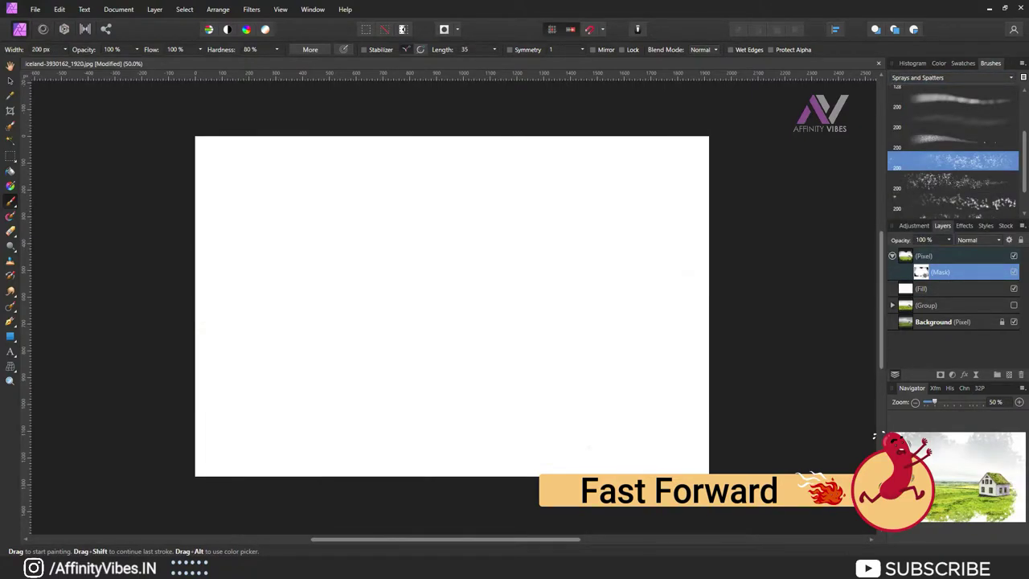
key(bracketright)
Spatter-reveal the green field, house, foreground and upper-left sky
mouse_move(273, 176)
mouse_down()
mouse_move(374, 332)
mouse_move(628, 333)
mouse_move(482, 332)
mouse_move(491, 361)
mouse_up()
mouse_move(483, 150)
mouse_down()
mouse_move(386, 344)
mouse_move(667, 362)
mouse_move(410, 392)
mouse_move(434, 389)
mouse_up()
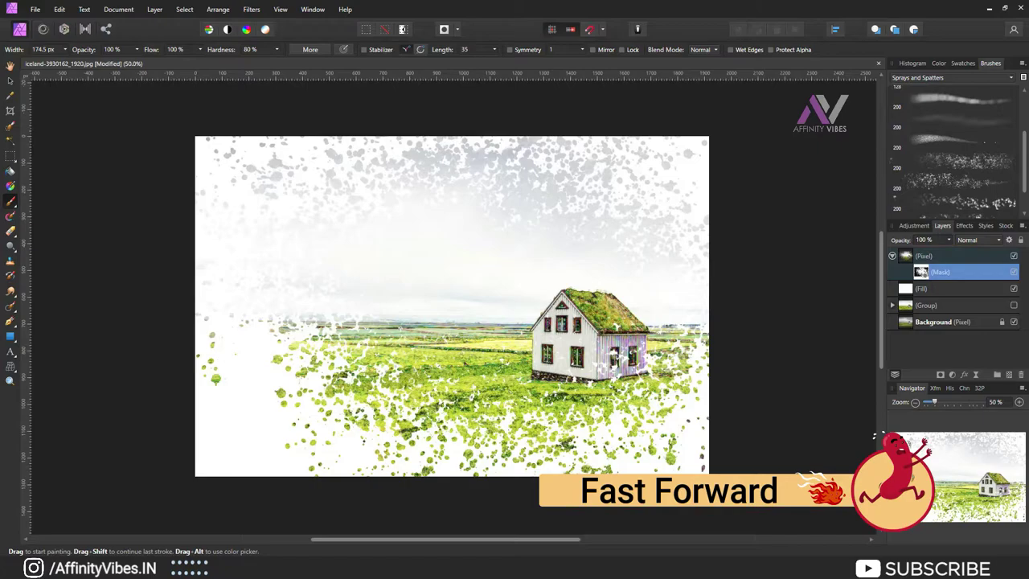
mouse_move(257, 335)
mouse_down()
mouse_move(329, 357)
mouse_move(265, 361)
mouse_move(278, 409)
mouse_move(373, 176)
mouse_up()
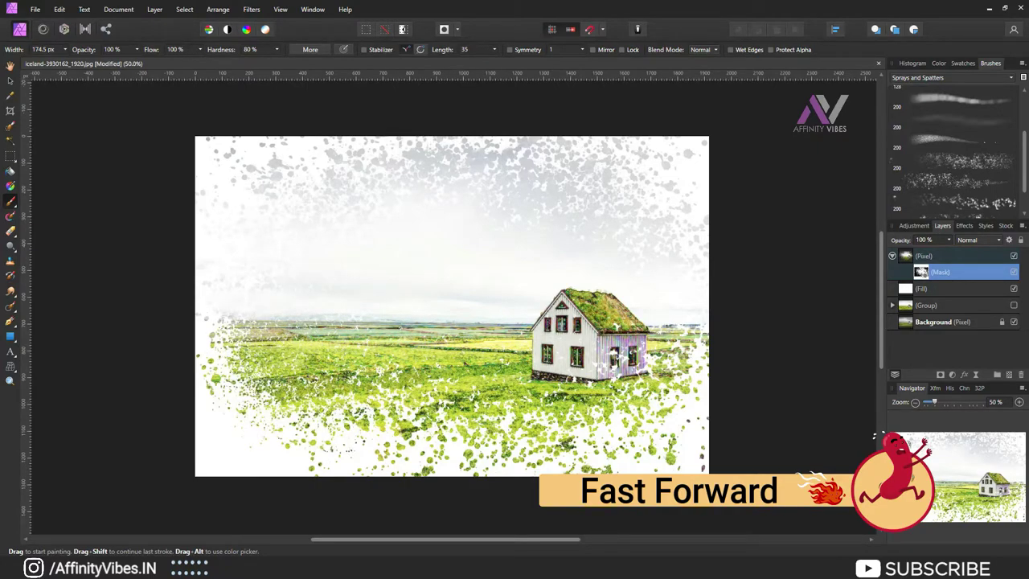
mouse_move(675, 377)
mouse_down()
mouse_move(555, 426)
mouse_move(354, 442)
mouse_up()
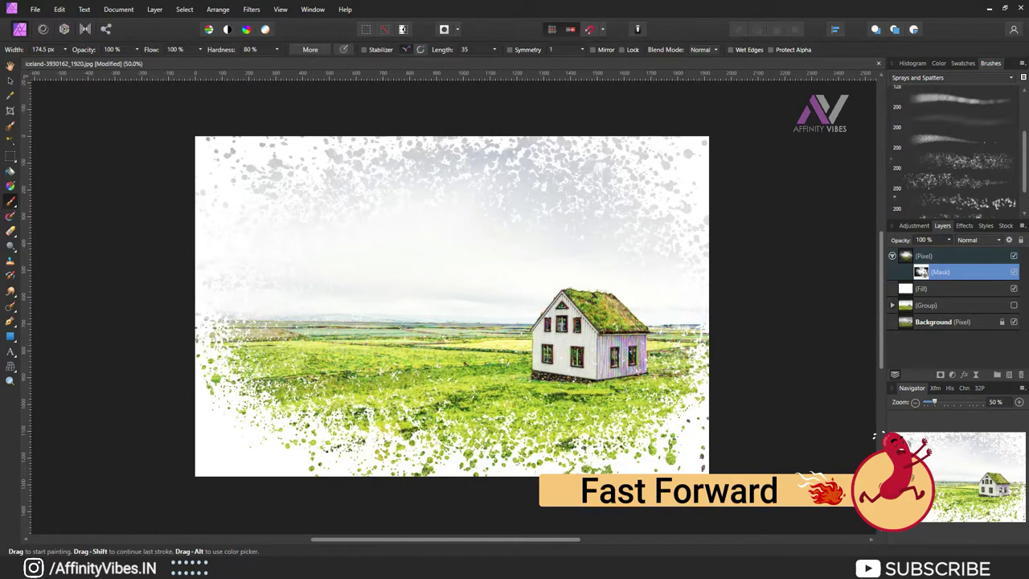
mouse_move(297, 180)
mouse_down()
mouse_move(687, 233)
mouse_move(611, 426)
mouse_up()
At about 200 px, add spatter reveals along the lower, left and right edges
key(bracketright)
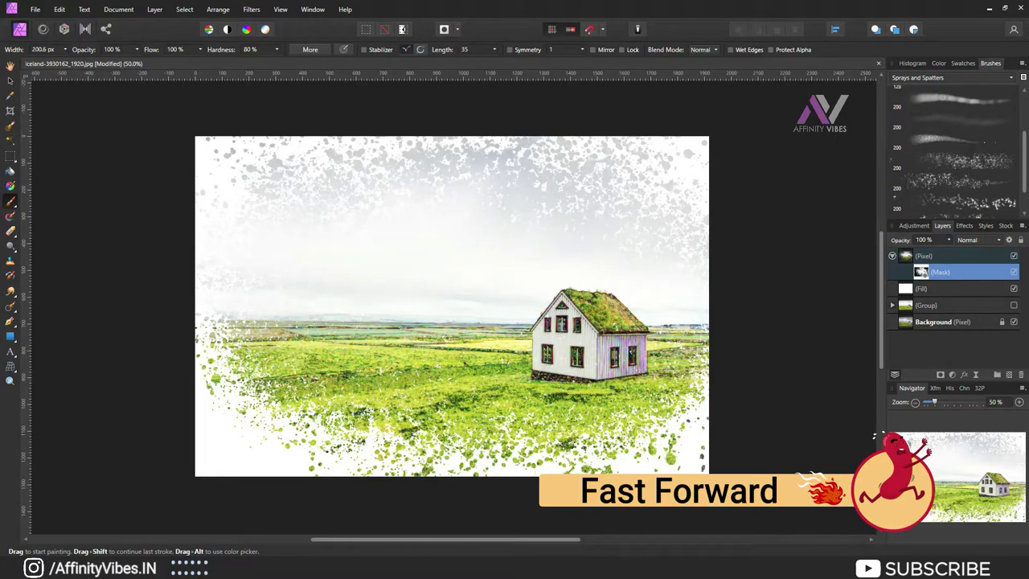
drag(354, 450, 209, 410)
drag(215, 338, 281, 404)
drag(619, 439, 674, 416)
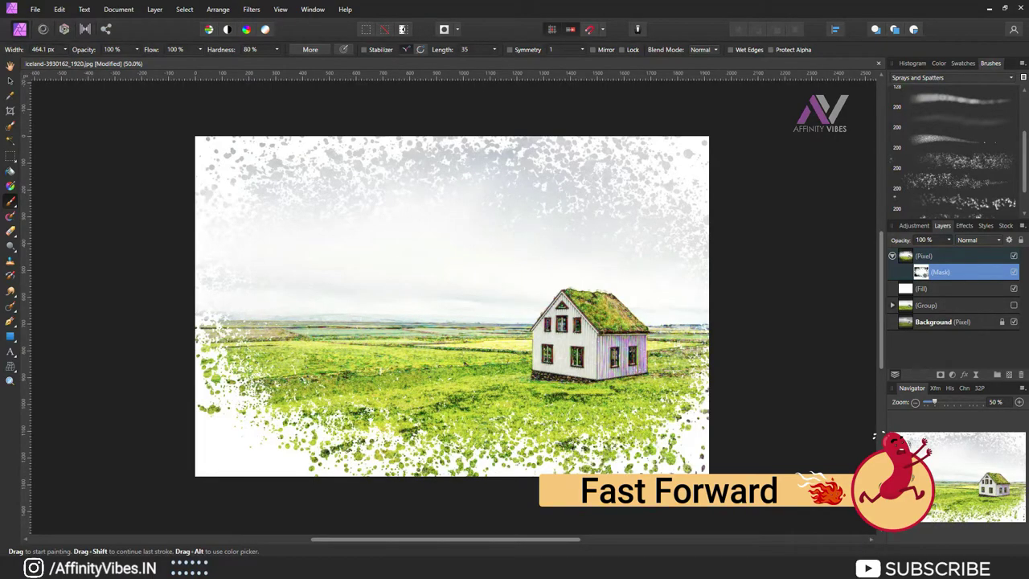
drag(251, 394, 201, 321)
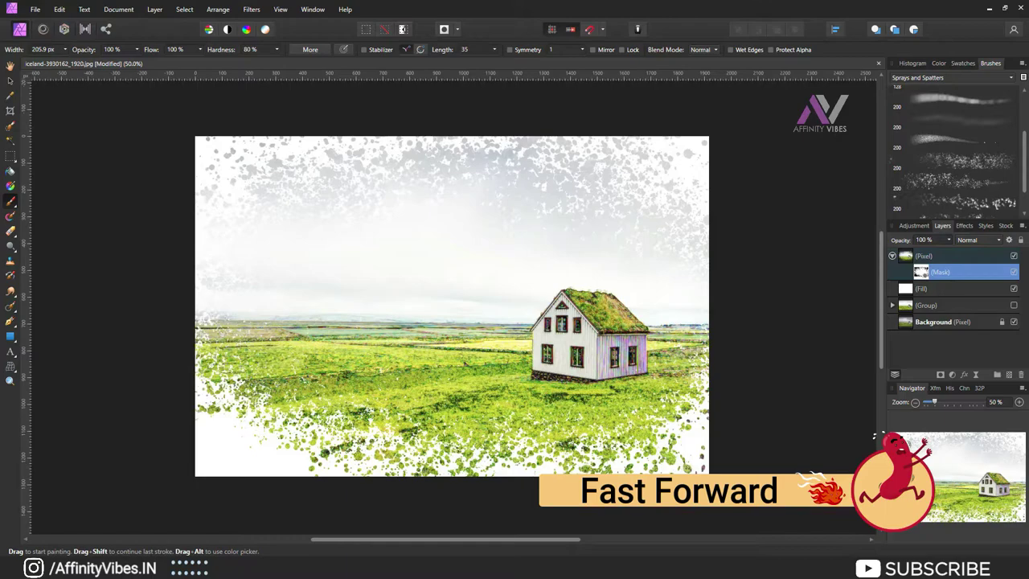
drag(696, 425, 704, 358)
mouse_move(241, 388)
mouse_down()
mouse_move(204, 384)
mouse_move(332, 425)
mouse_up()
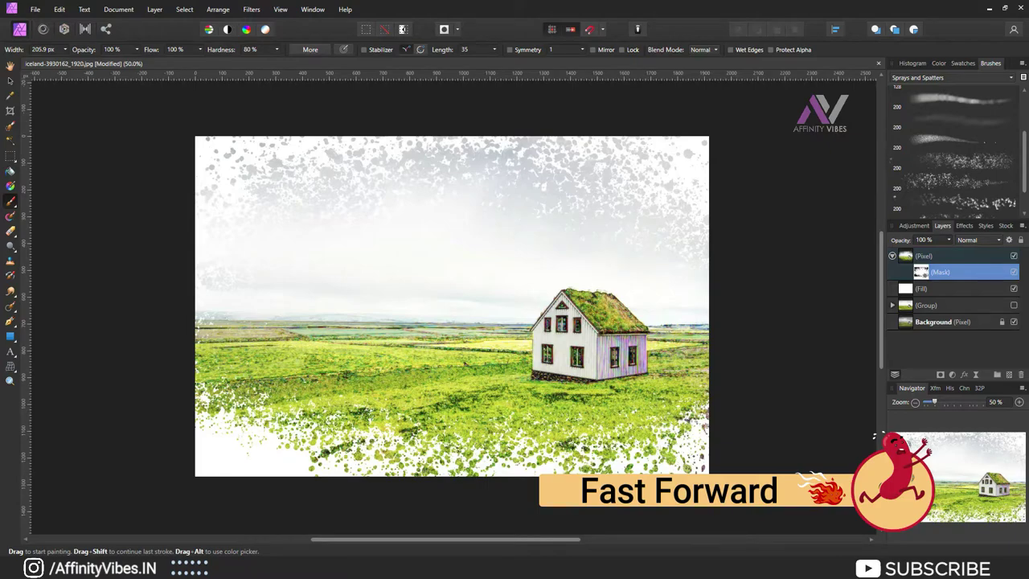
Choose a wet-edge spray brush and undo the spatter strokes to reset the mask
scroll(952, 153, down, 3)
click(952, 105)
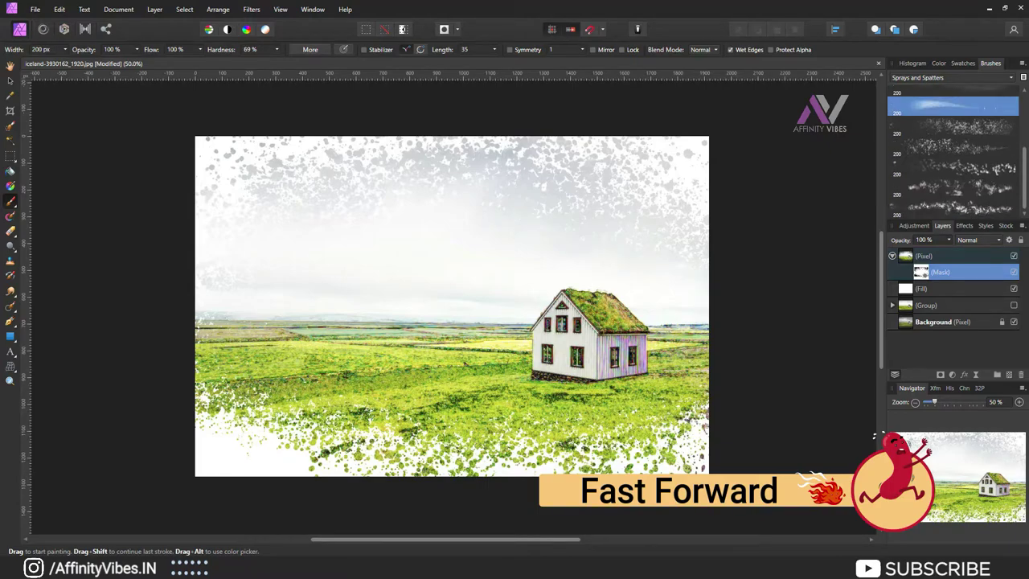
key(ctrl+z)
key(ctrl+z)
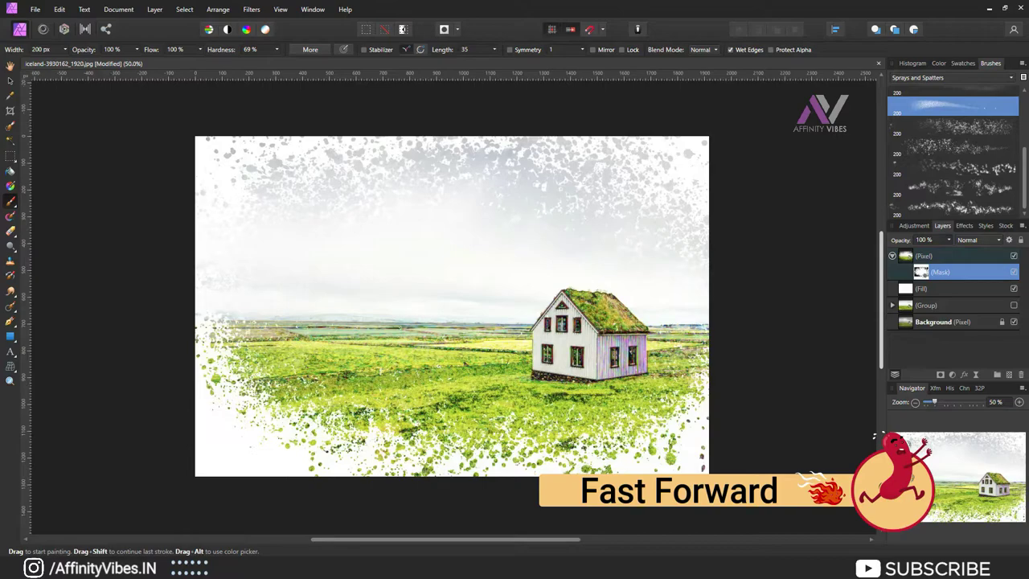
key(ctrl+z)
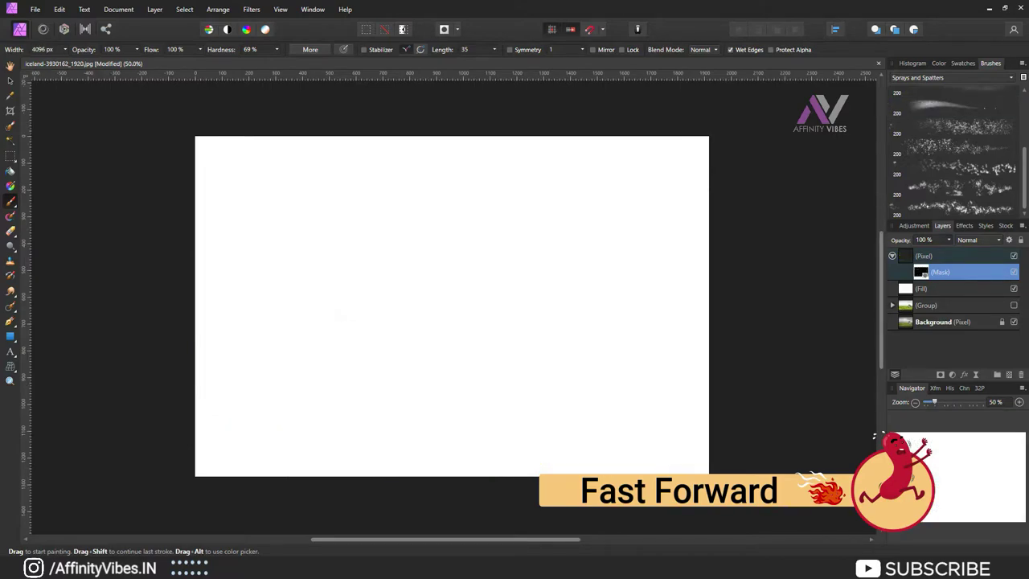
Reveal the sky, field and house with six horizontal spray strokes
drag(200, 205, 699, 205)
drag(200, 249, 699, 249)
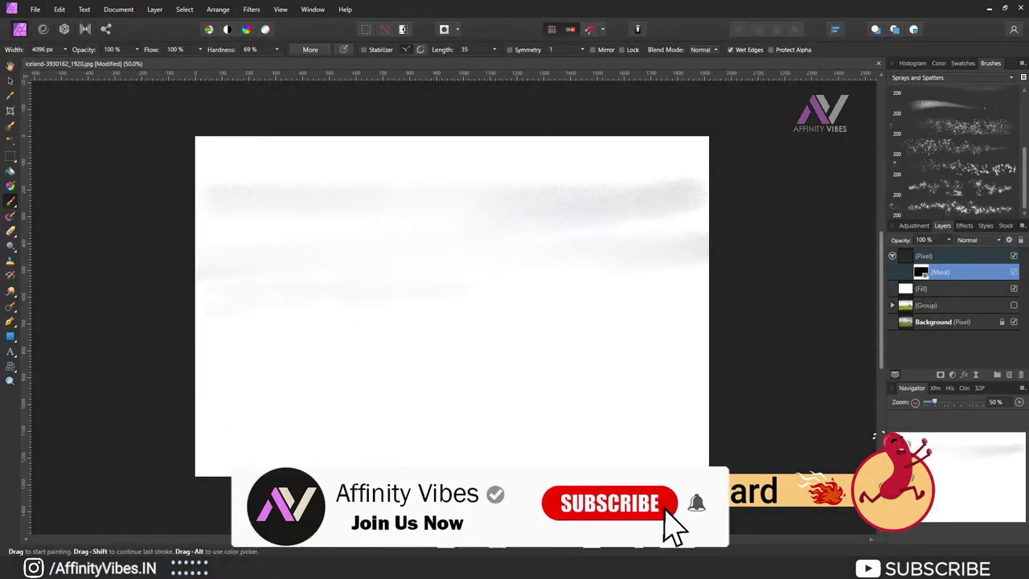
drag(201, 330, 691, 330)
drag(201, 362, 699, 362)
drag(217, 410, 707, 410)
drag(241, 442, 707, 442)
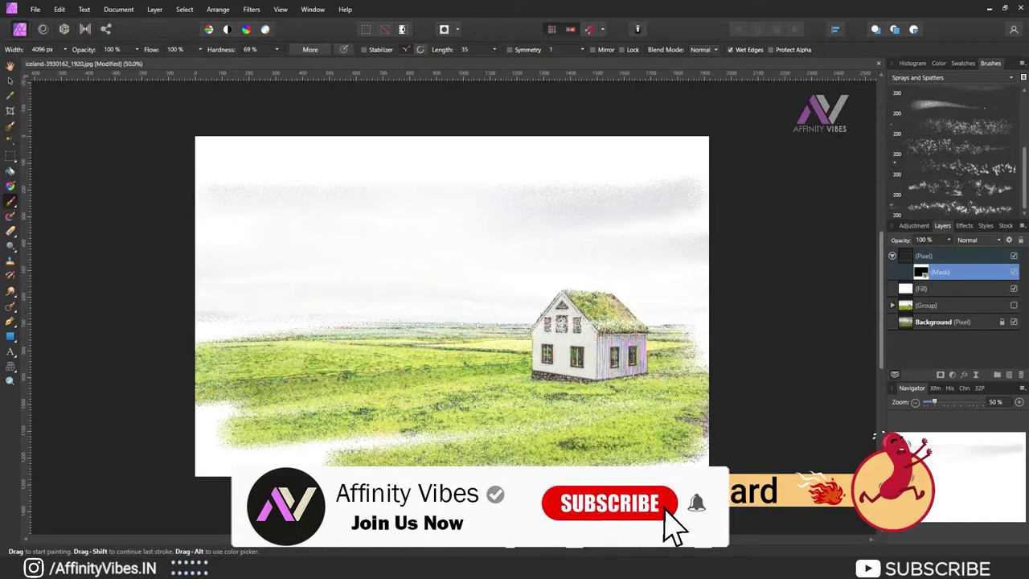
Fill in the lower-left field, house surroundings, horizon band and lower-right field with more strokes
drag(321, 402, 578, 398)
drag(265, 438, 514, 437)
drag(515, 402, 707, 362)
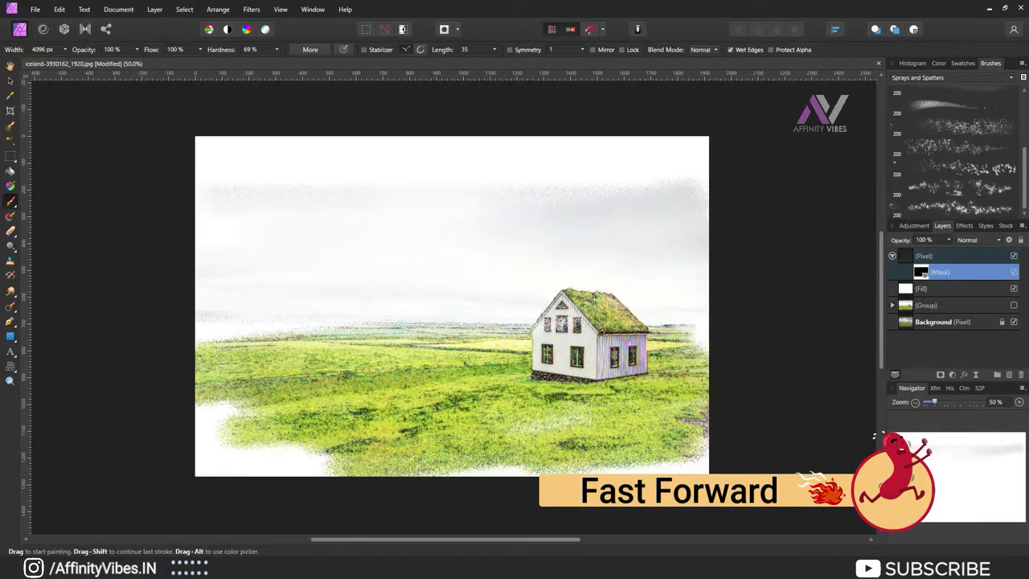
drag(201, 329, 707, 330)
drag(531, 418, 707, 410)
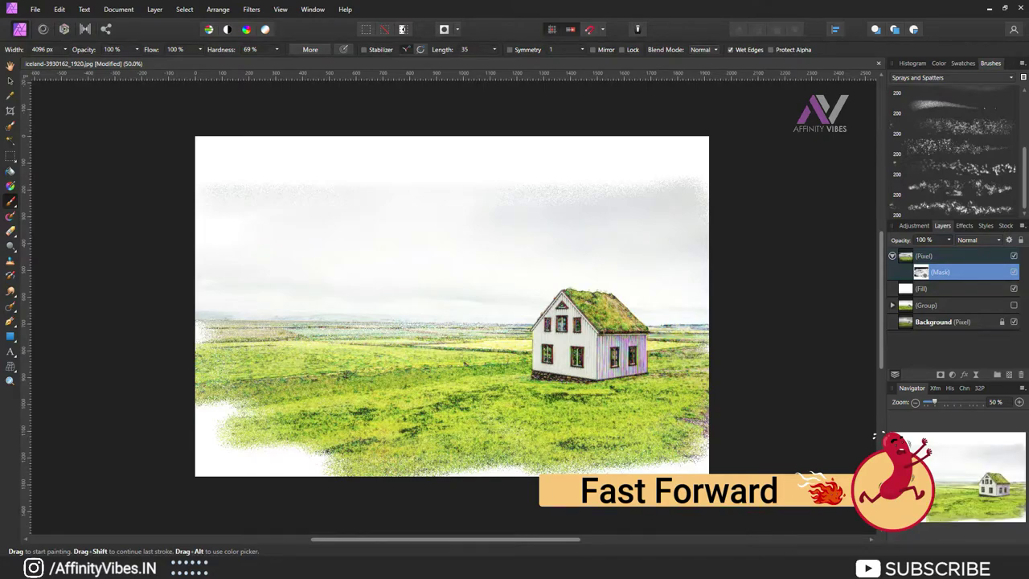
scroll(965, 161, up, 5)
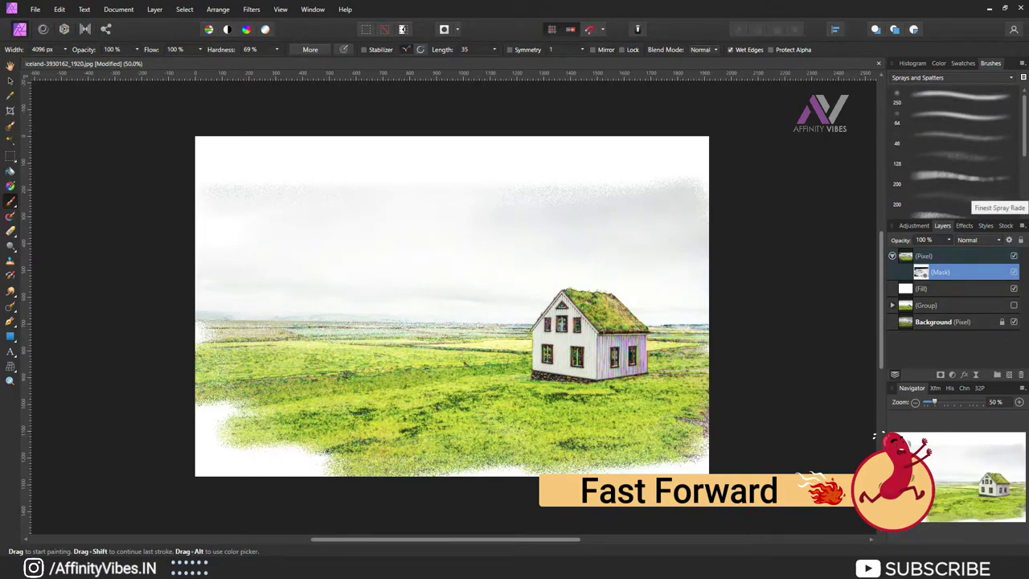
With the finest spray brush, reset the mask and reveal the grey sky across the top
click(956, 95)
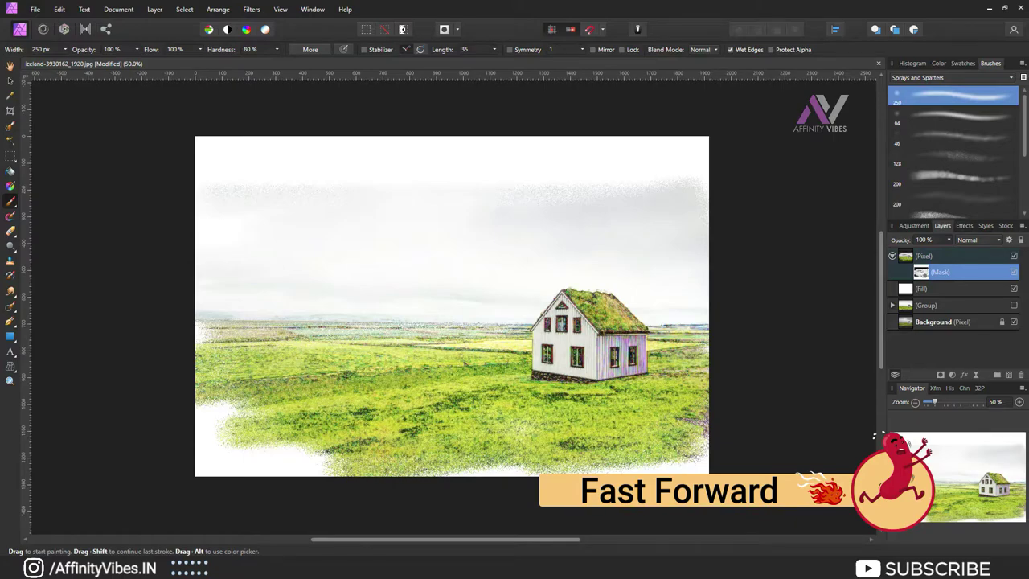
key(ctrl+i)
drag(321, 214, 241, 233)
drag(217, 201, 402, 161)
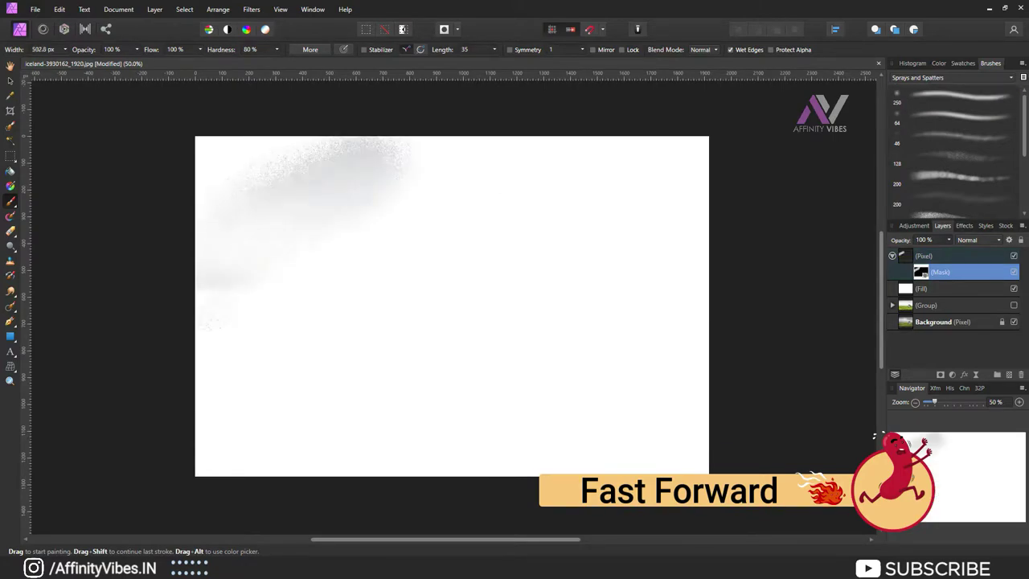
drag(338, 161, 482, 193)
Spray-reveal the green fields, house, right edge and bottom-left area
drag(201, 337, 362, 346)
drag(265, 386, 595, 321)
drag(402, 401, 692, 337)
drag(626, 257, 699, 241)
drag(691, 354, 482, 418)
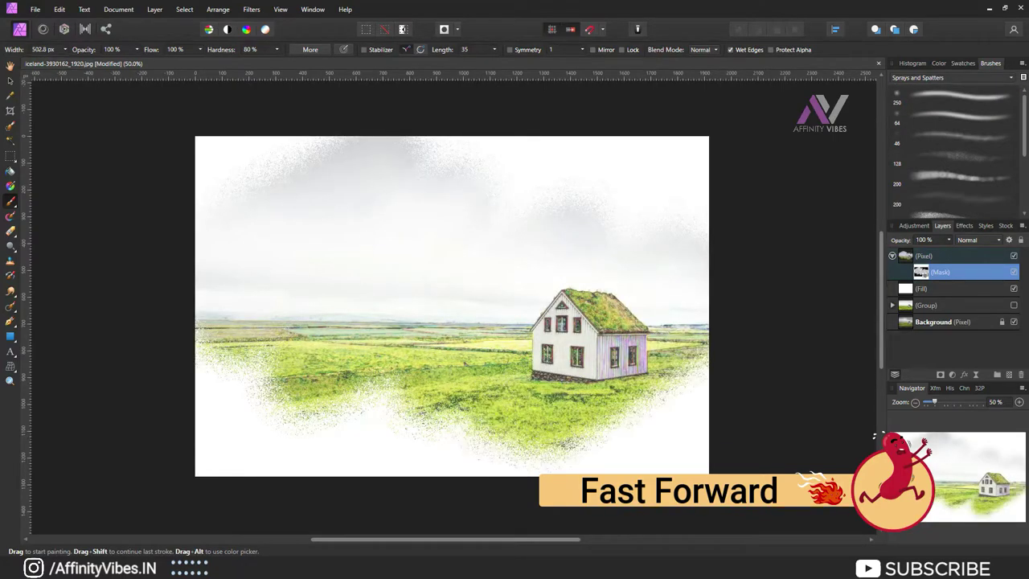
drag(626, 353, 691, 458)
mouse_move(578, 353)
mouse_down()
mouse_move(531, 402)
mouse_move(258, 377)
mouse_up()
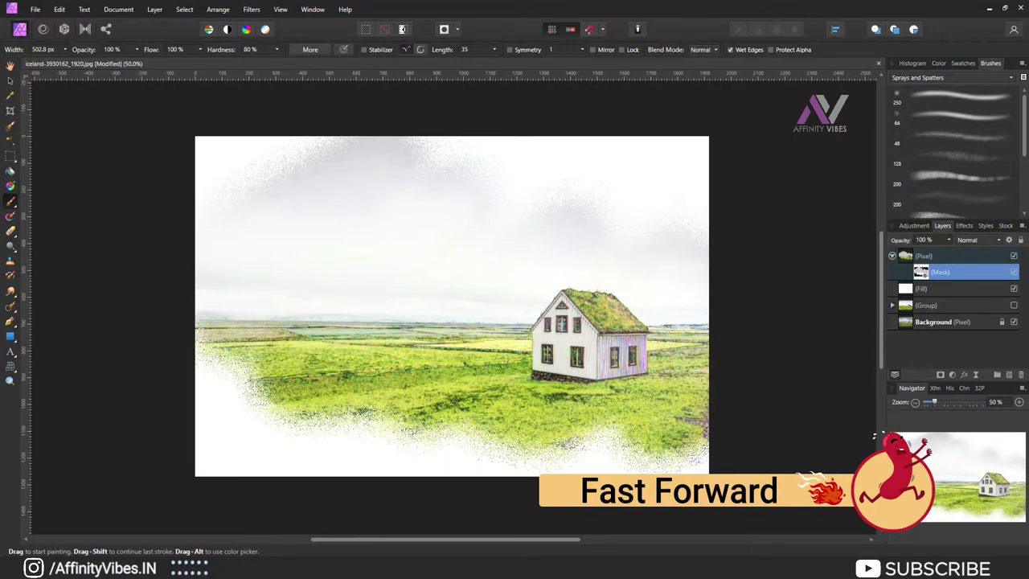
At 35% brush opacity, add a faint green wash along the bottom and sky at top right
click(111, 49)
text(35)
key(Return)
mouse_move(209, 426)
mouse_down()
mouse_move(401, 450)
mouse_move(594, 450)
mouse_up()
drag(442, 161, 691, 189)
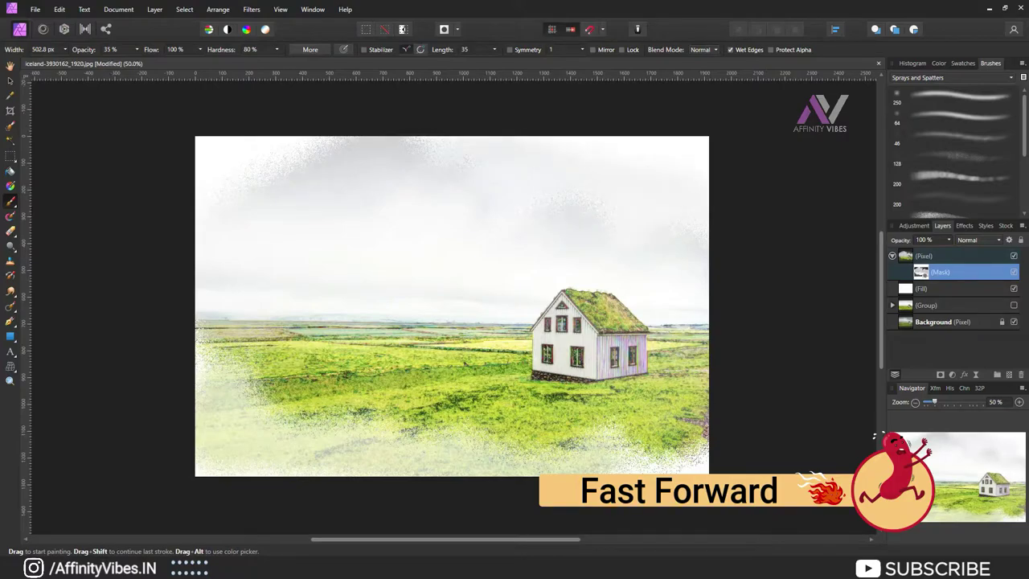
Inspect the sky at 100% zoom, then fit the whole image in the window
click(10, 65)
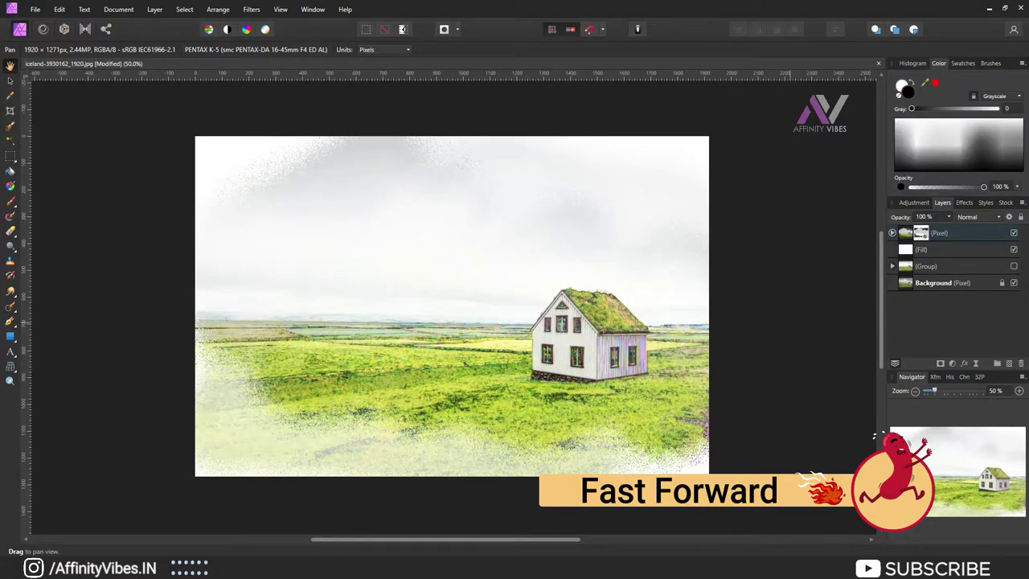
key(ctrl+1)
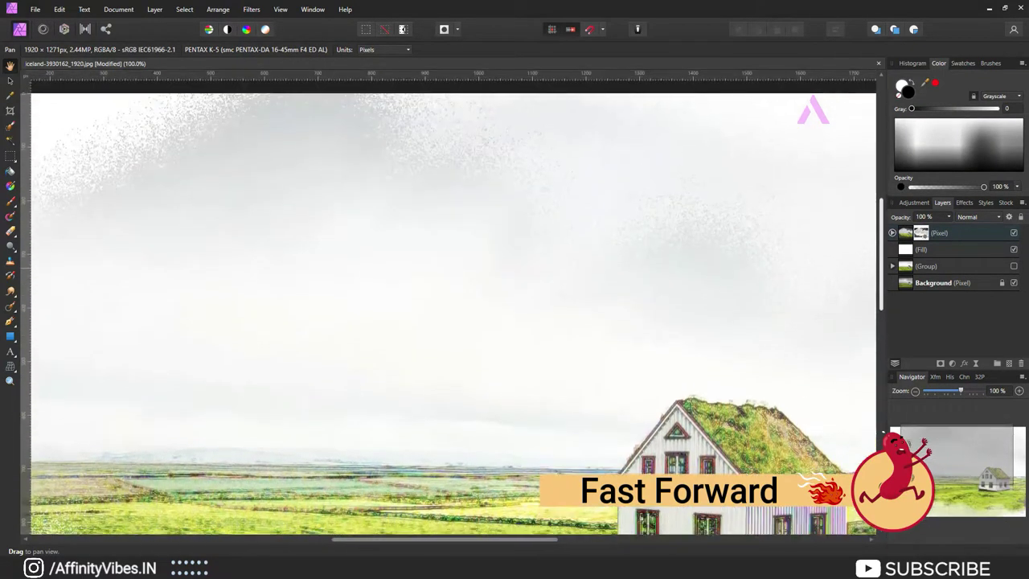
key(ctrl+0)
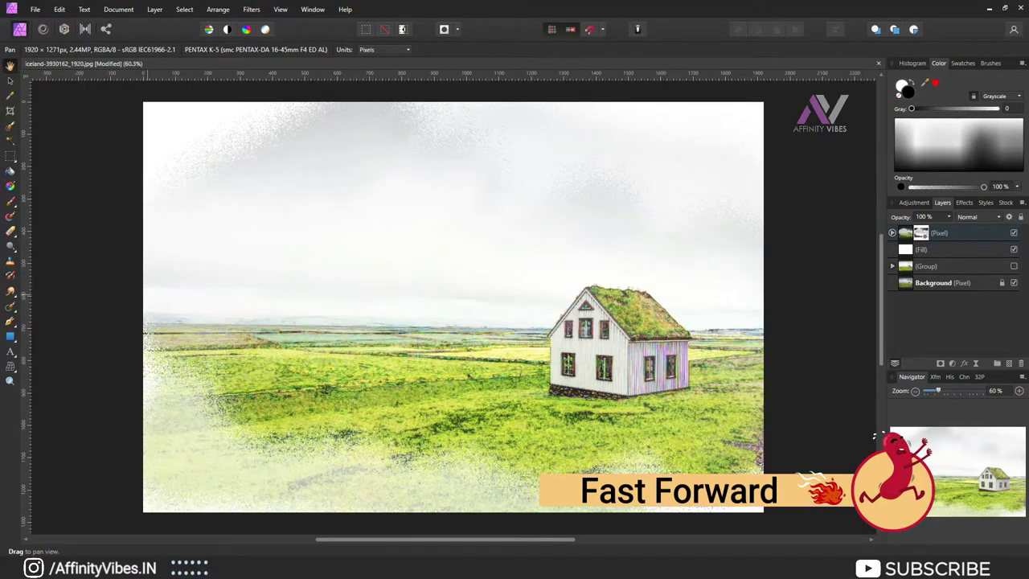
Type the signature name as 30 pt artistic text in the AphroditeSlimPro script font
key(t)
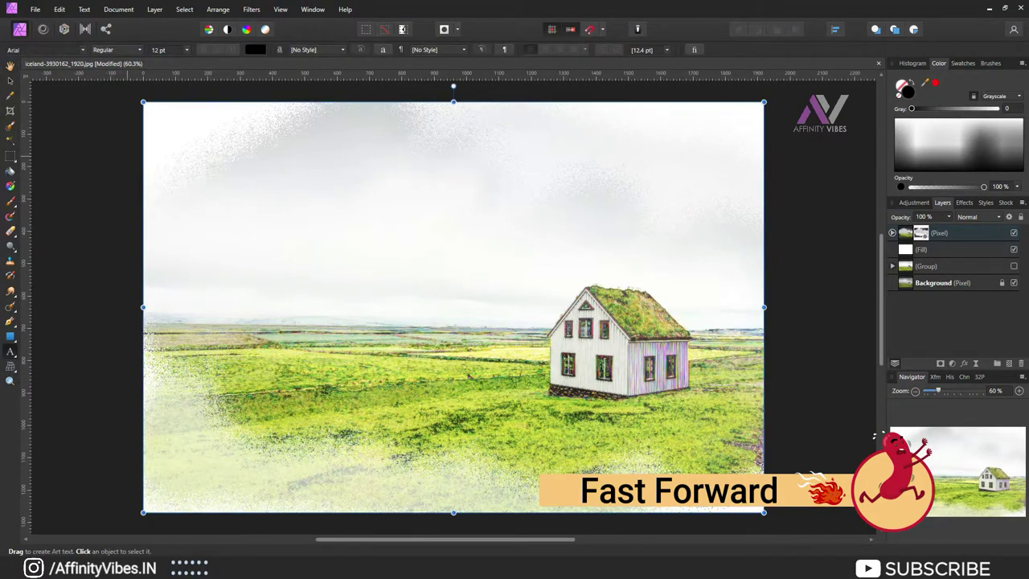
click(205, 161)
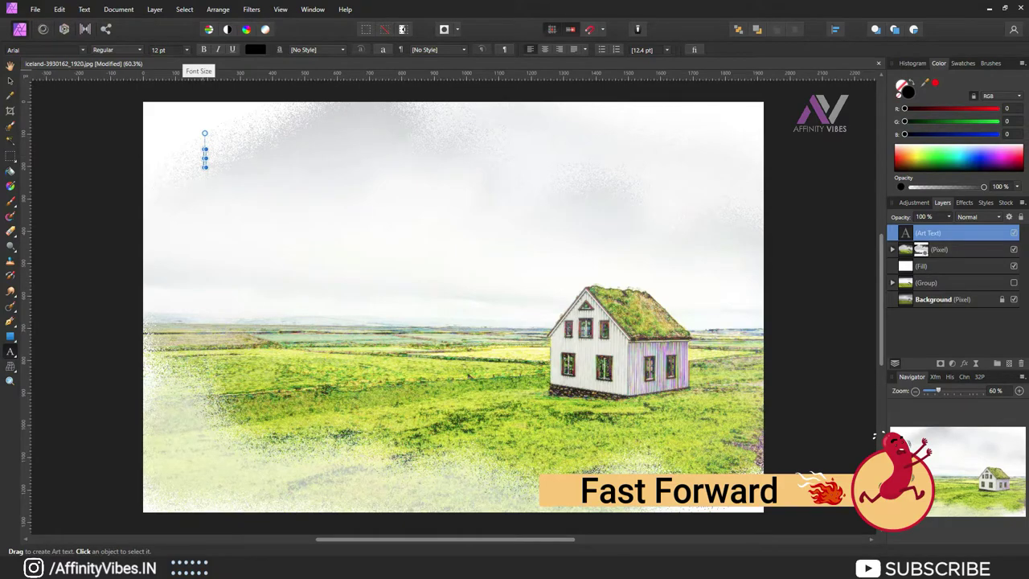
click(173, 50)
click(186, 50)
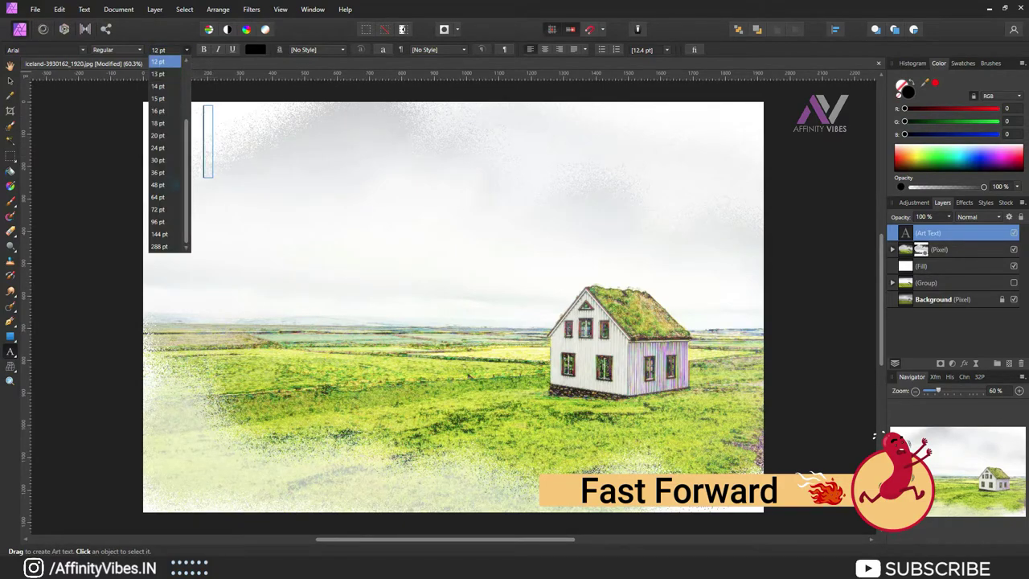
click(165, 160)
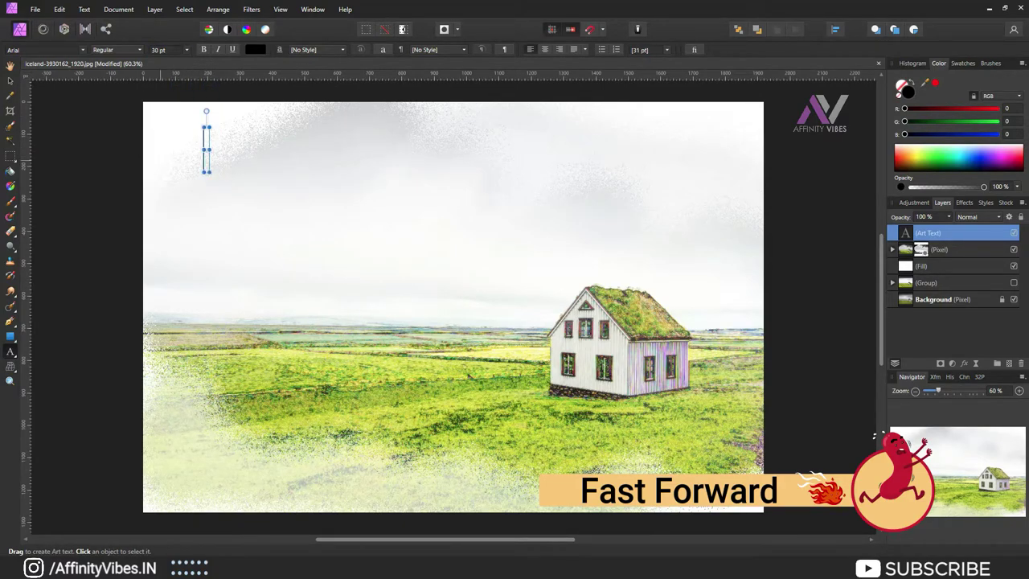
text(devr)
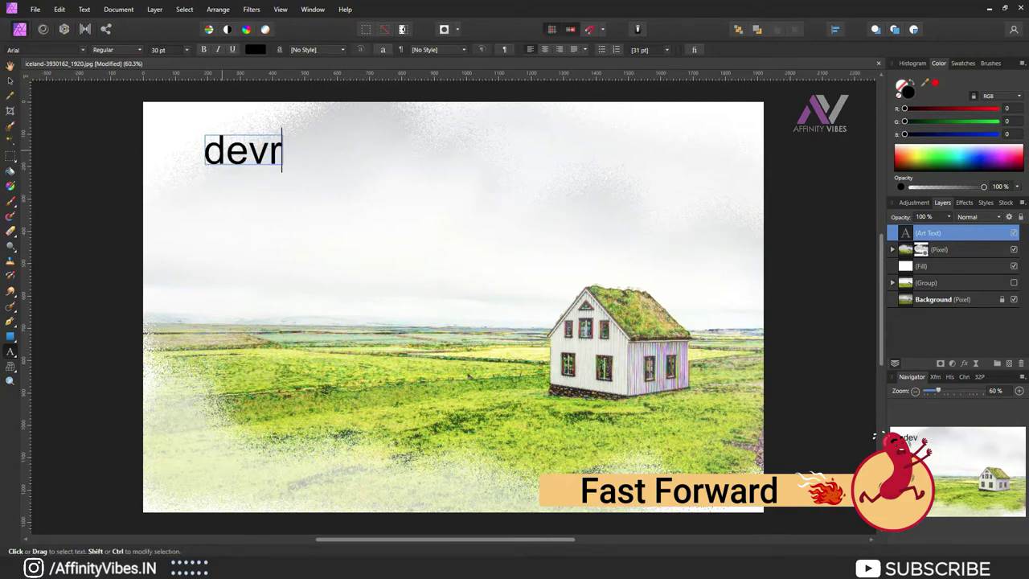
text(ajArt)
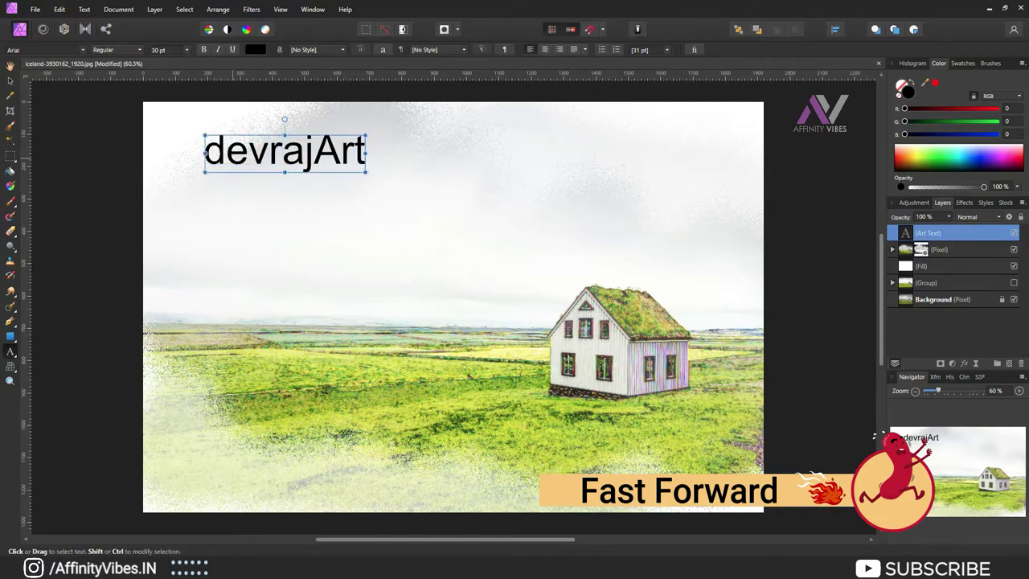
key(ctrl+a)
click(40, 49)
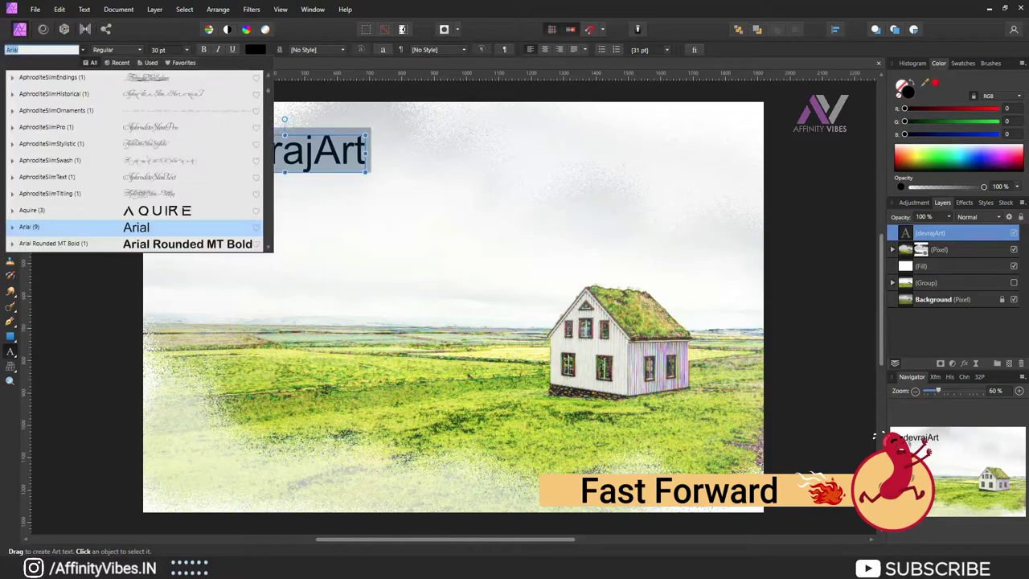
click(48, 127)
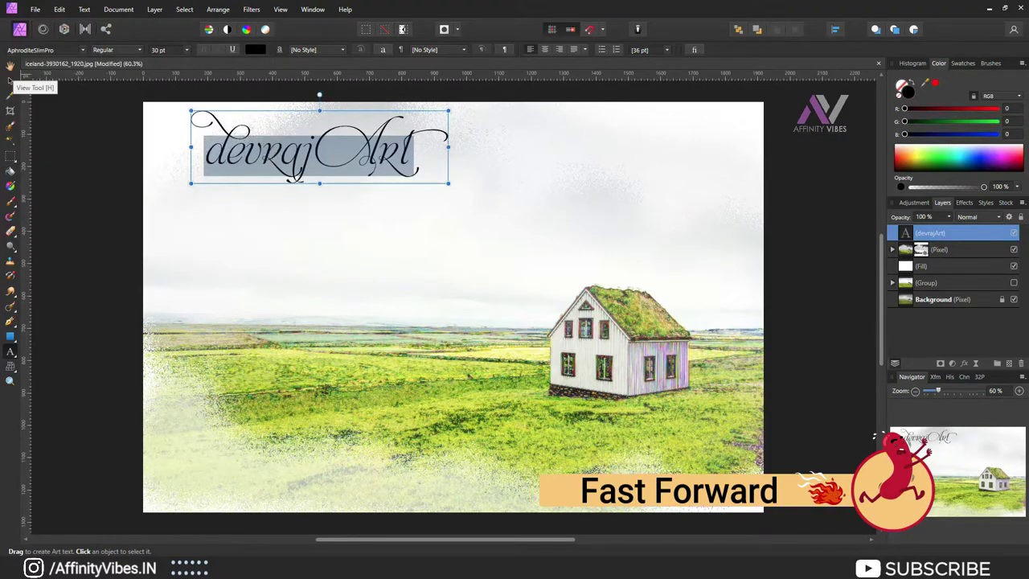
Shrink the signature and move it into the photo's upper-right corner
click(10, 80)
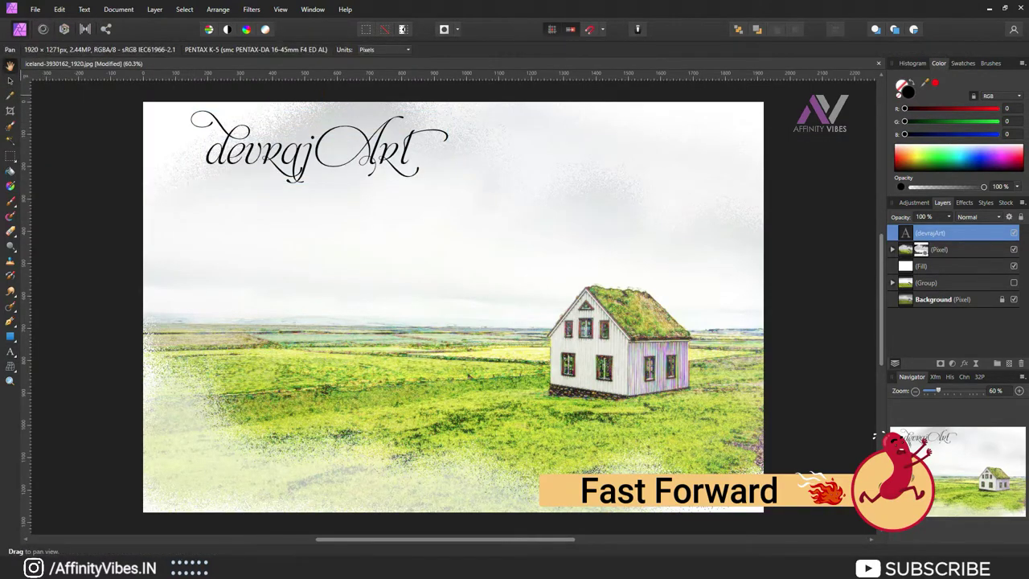
mouse_move(319, 146)
mouse_down()
mouse_move(368, 169)
mouse_move(561, 394)
mouse_up()
mouse_move(689, 431)
mouse_down()
mouse_move(514, 394)
mouse_move(637, 141)
mouse_move(689, 131)
mouse_up()
drag(633, 113, 662, 112)
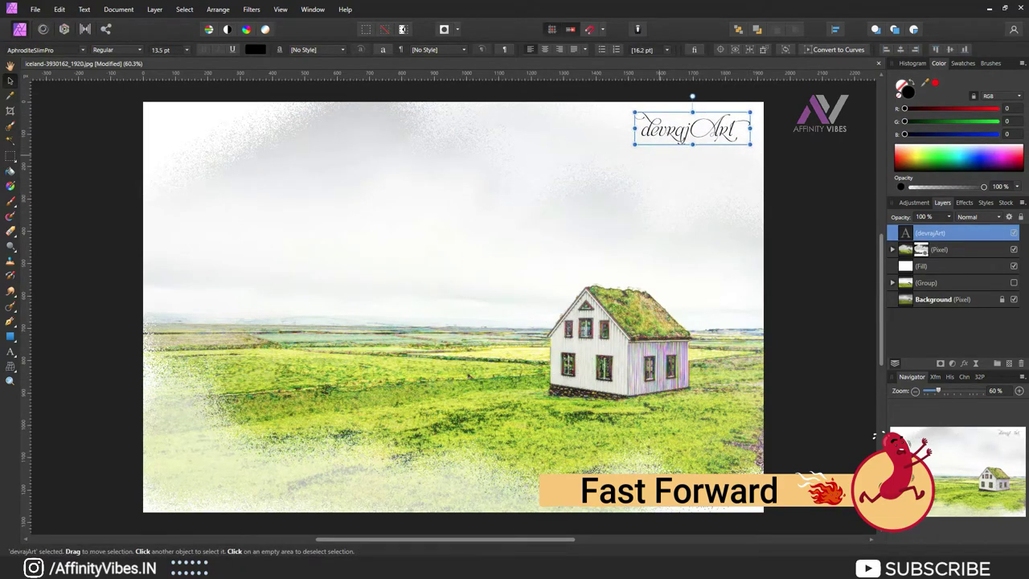
Add the date 11/11/2021 below the signature, sized to match it
click(10, 352)
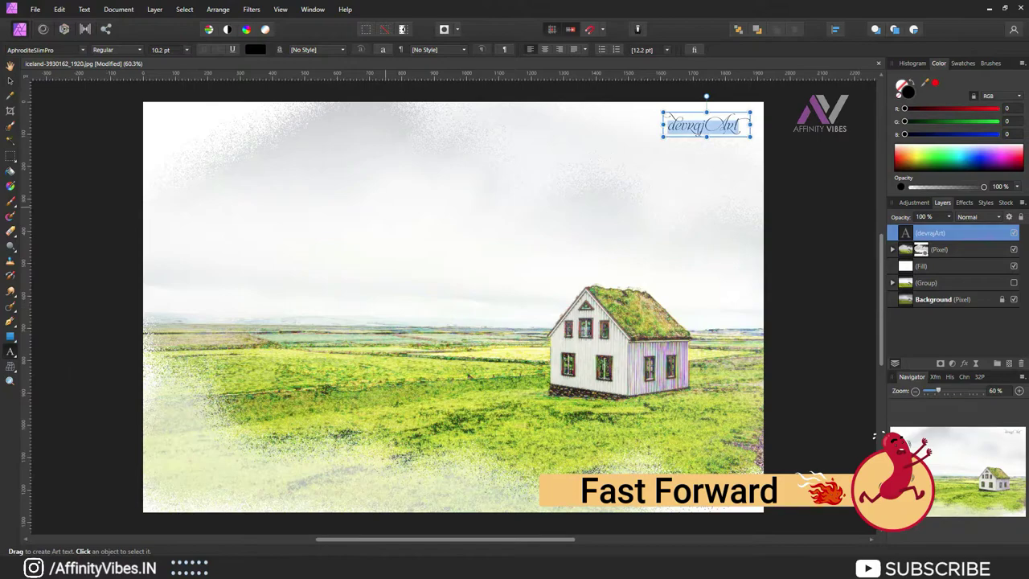
click(450, 241)
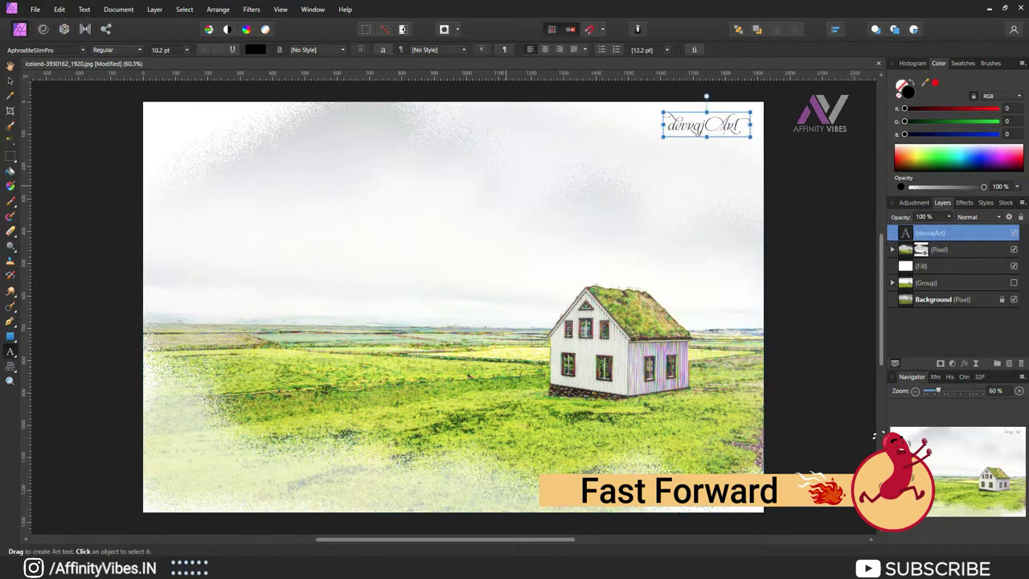
click(508, 191)
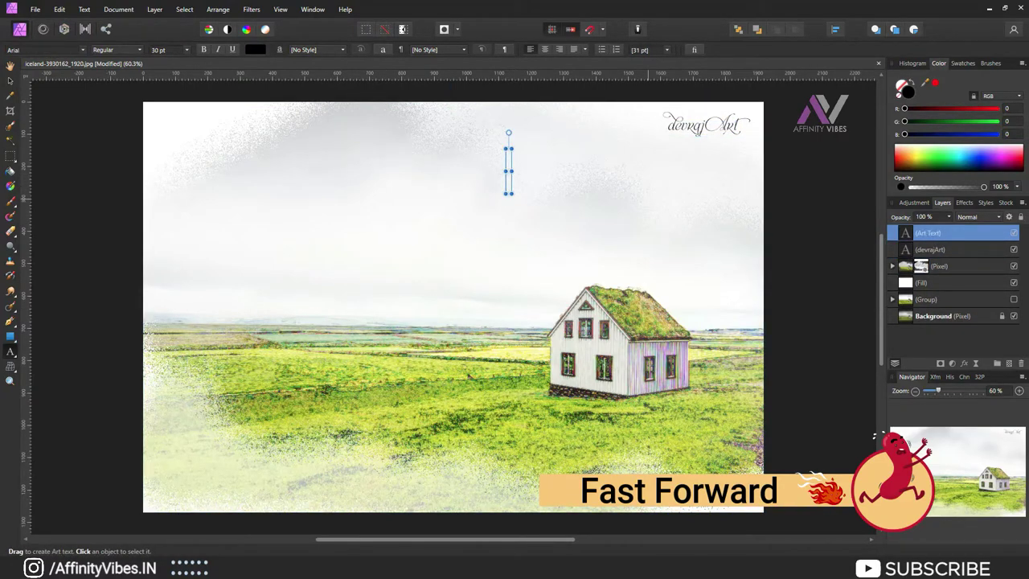
text(11)
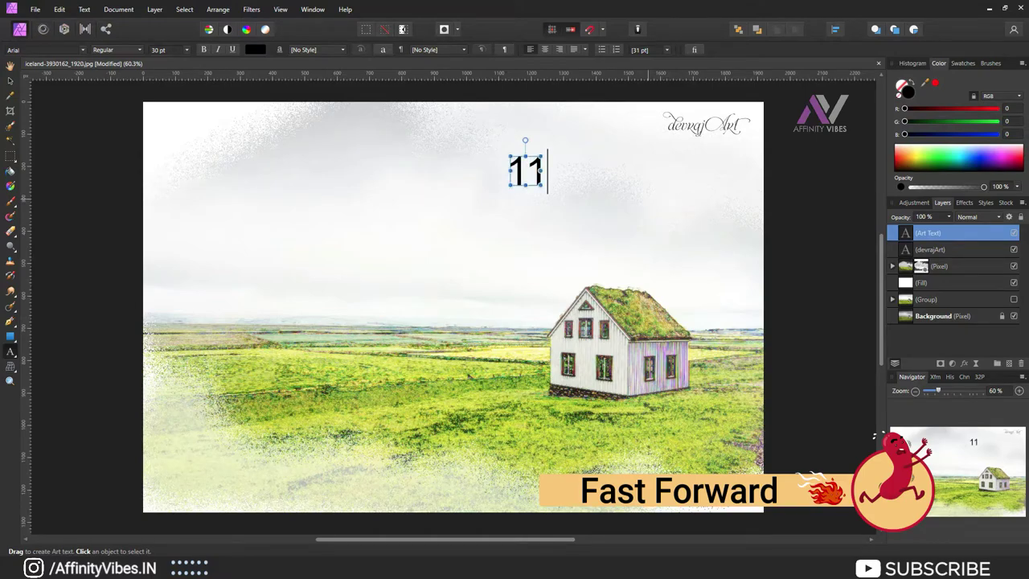
text(/11/)
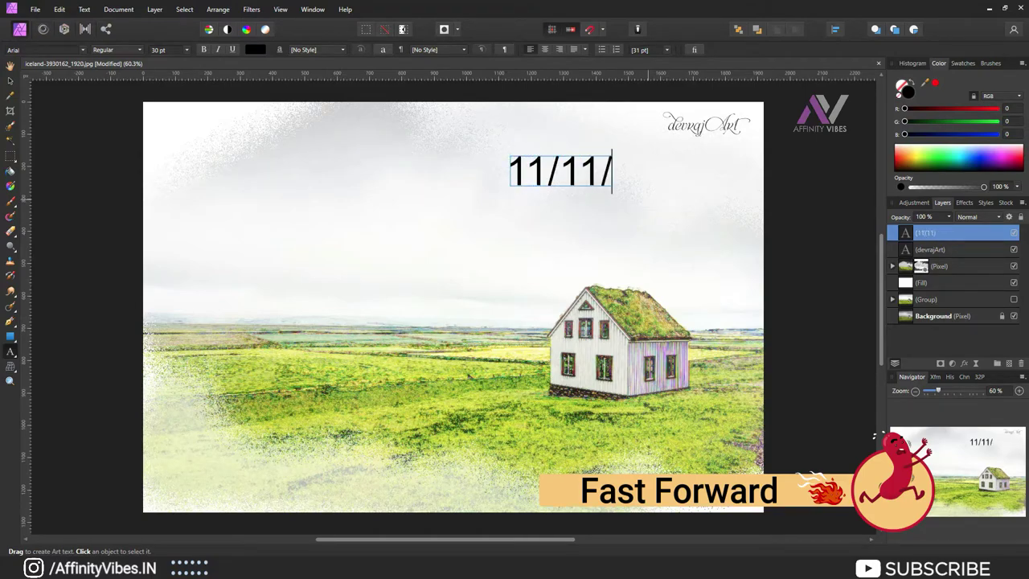
text(2021)
key(Escape)
mouse_move(509, 169)
mouse_down()
mouse_move(653, 159)
mouse_move(703, 139)
mouse_up()
Group the signature and date layers into a group named TEXT
click(562, 209)
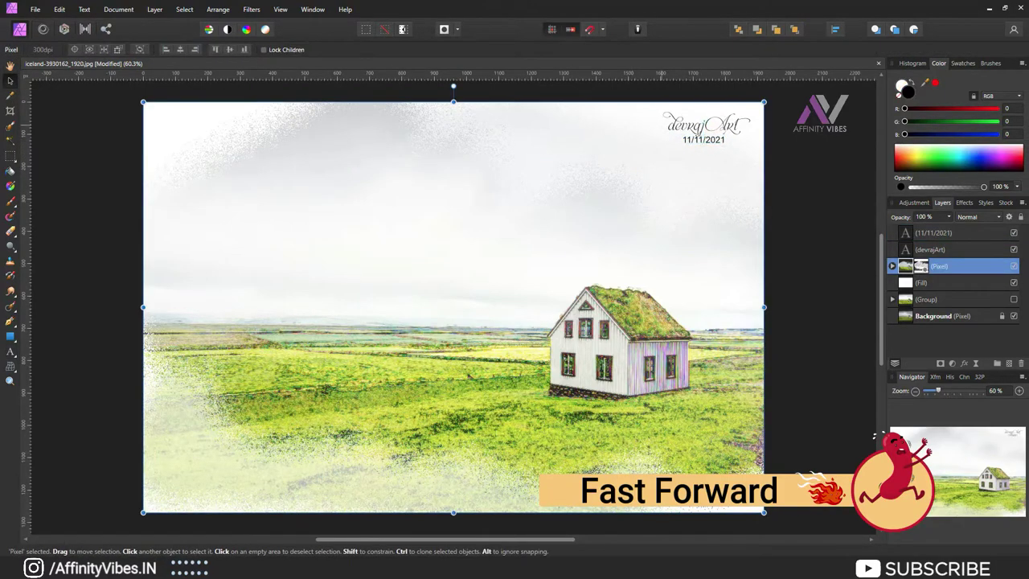
click(691, 125)
shift+click(703, 139)
key(ctrl+g)
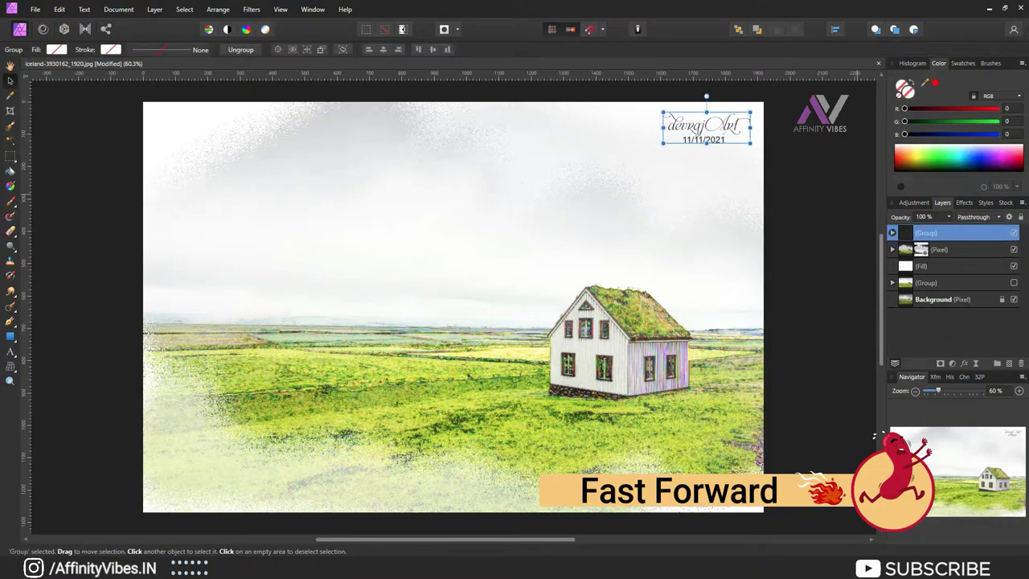
double_click(926, 232)
text(TEXT)
key(Return)
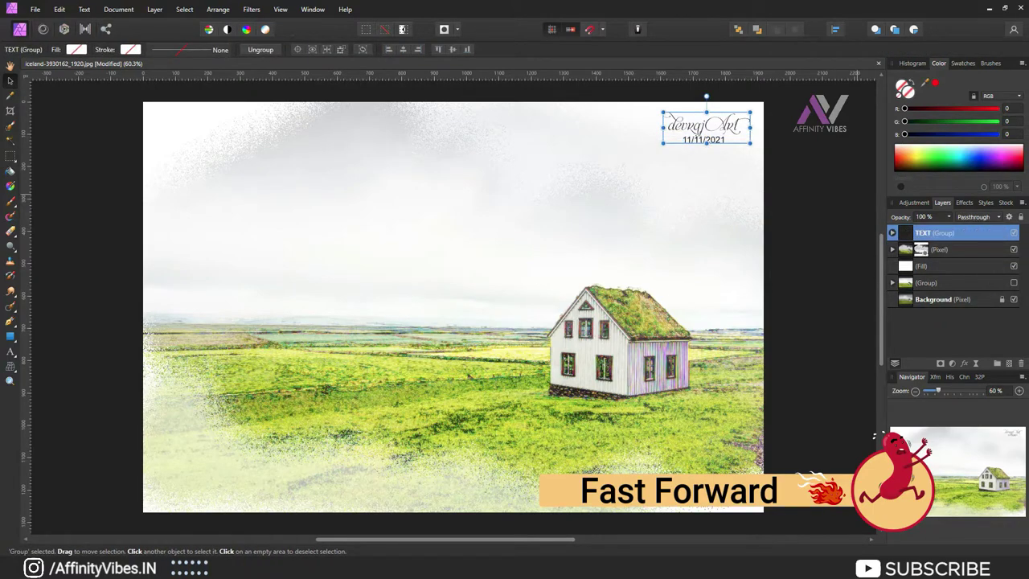
Group the Pixel, Fill and Group watercolour layers as 'Water color Effects'
click(956, 250)
shift+click(957, 299)
shift+click(956, 250)
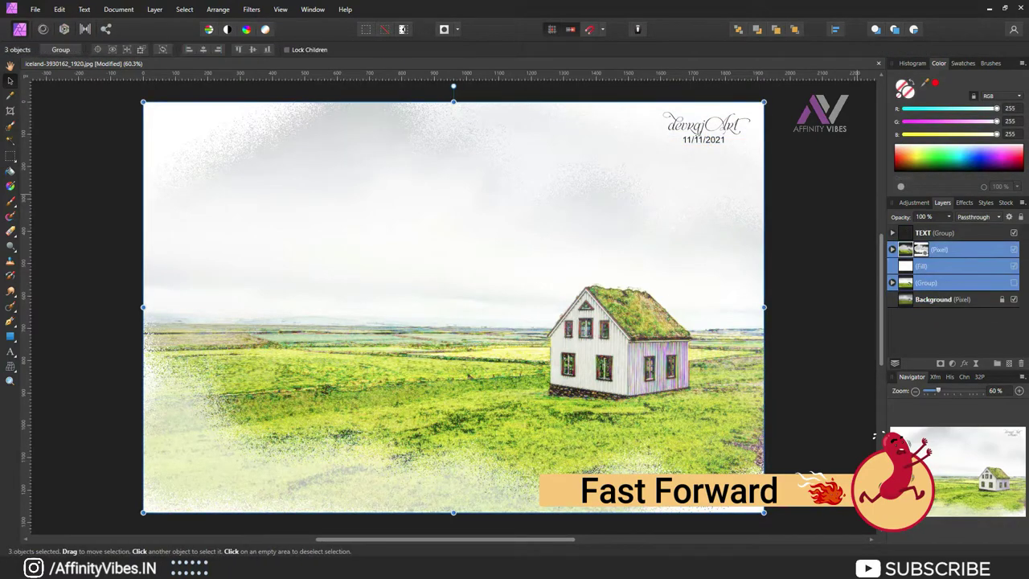
key(ctrl+g)
double_click(937, 249)
text(Water color Effect)
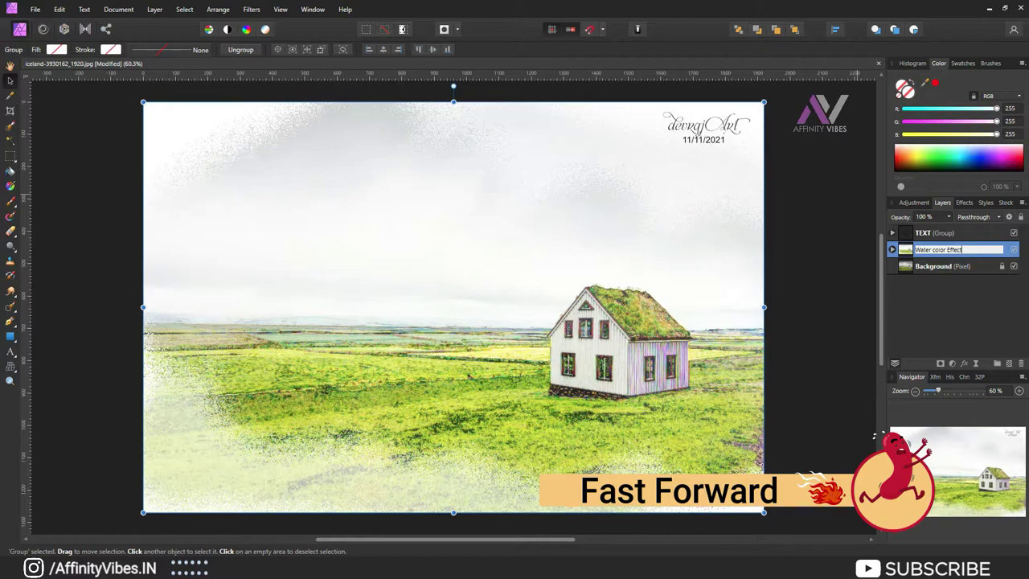
text(s)
key(Return)
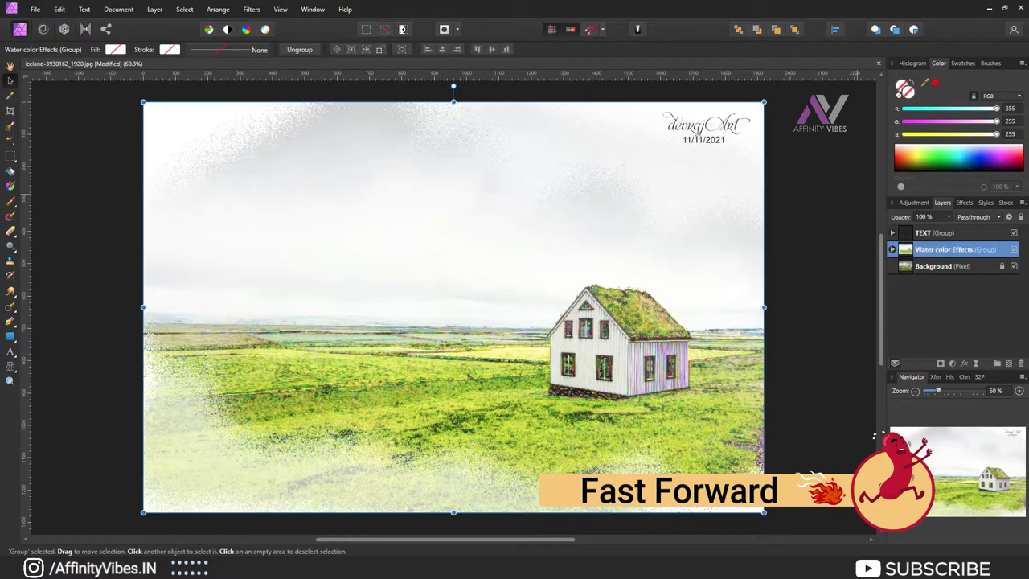
Nudge the TEXT group slightly to fine-tune its top-right position
click(940, 266)
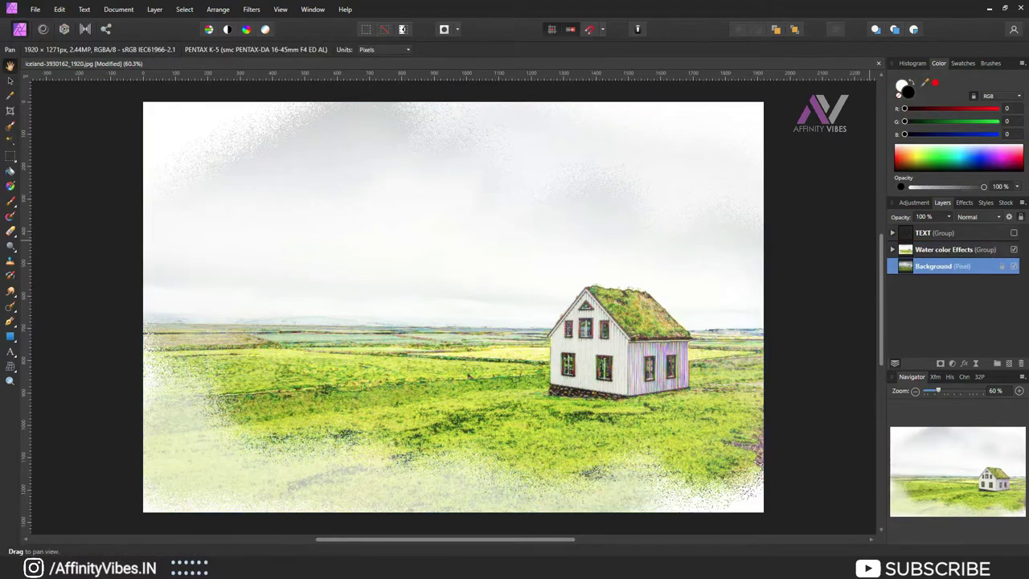
key(h)
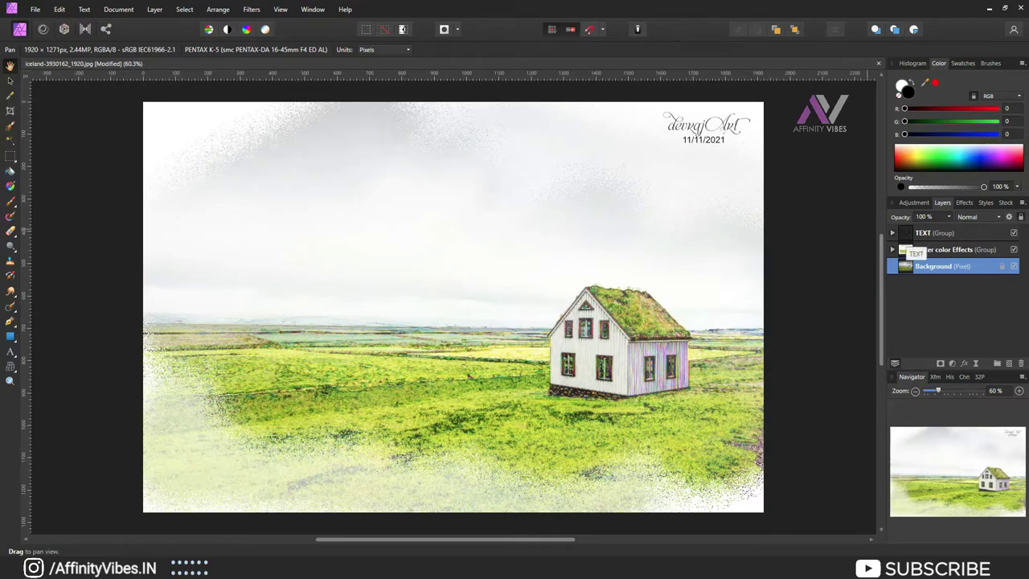
drag(907, 249, 908, 240)
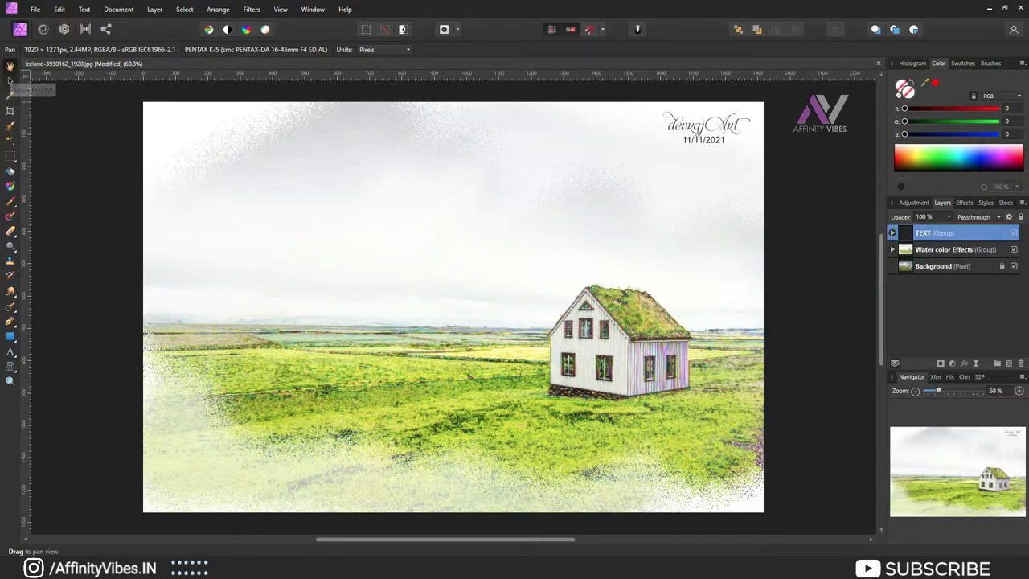
click(10, 80)
drag(695, 145, 695, 148)
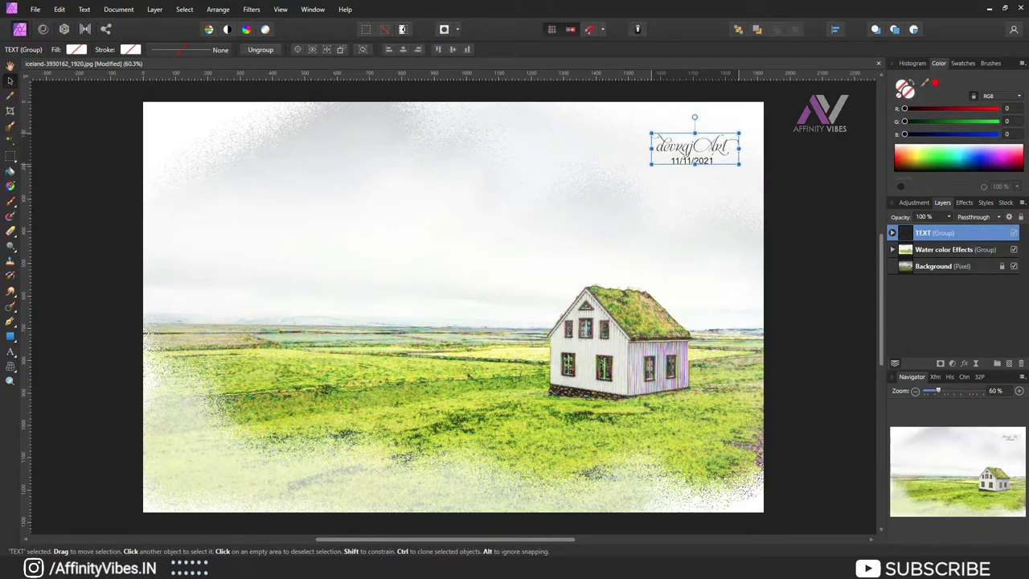
key(ctrl+d)
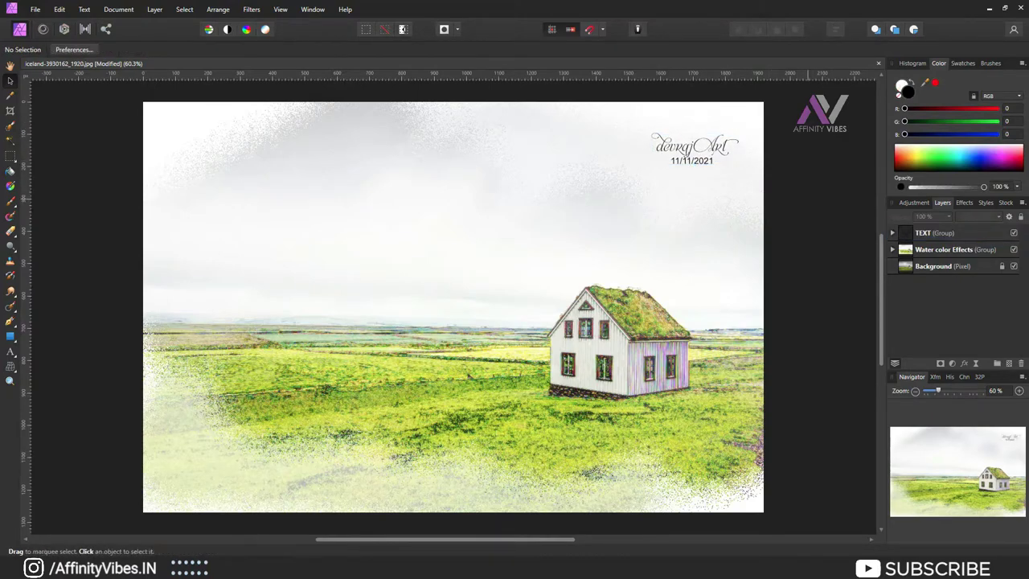
click(952, 249)
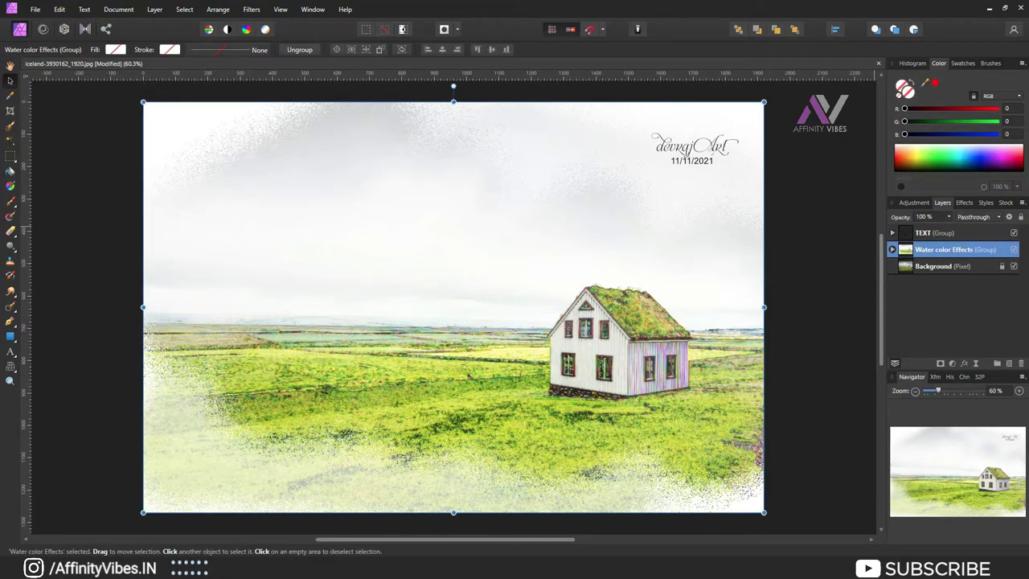
Add a Vibrance adjustment at 75% vibrance and 35% saturation above the watercolour group
click(952, 363)
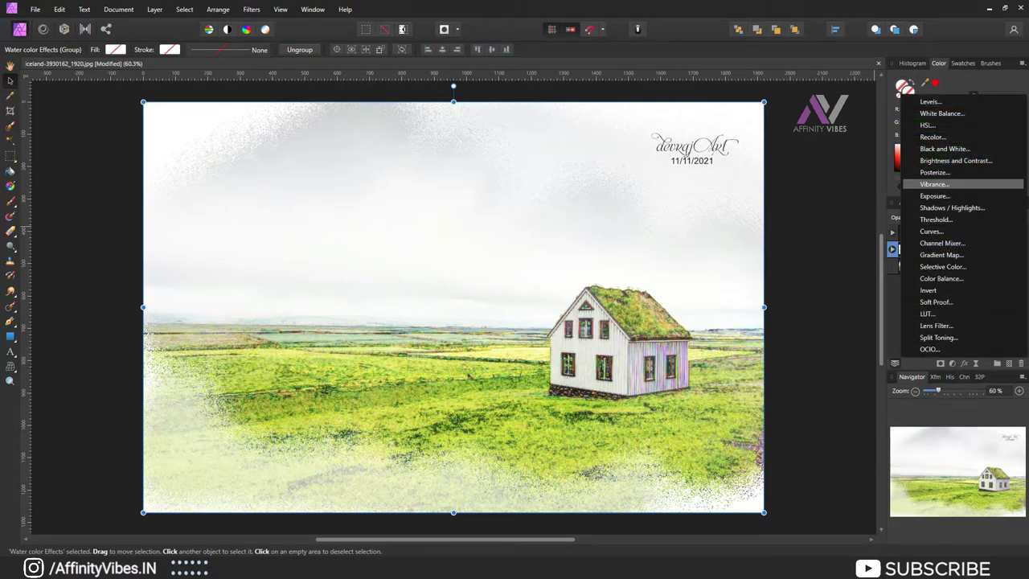
click(933, 184)
drag(744, 424, 292, 130)
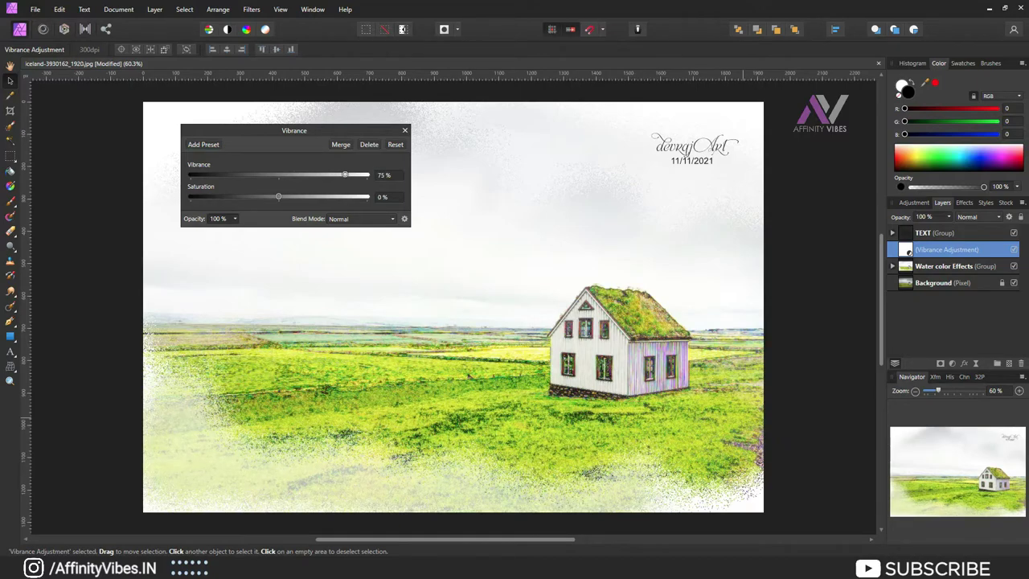
drag(278, 197, 310, 197)
click(404, 130)
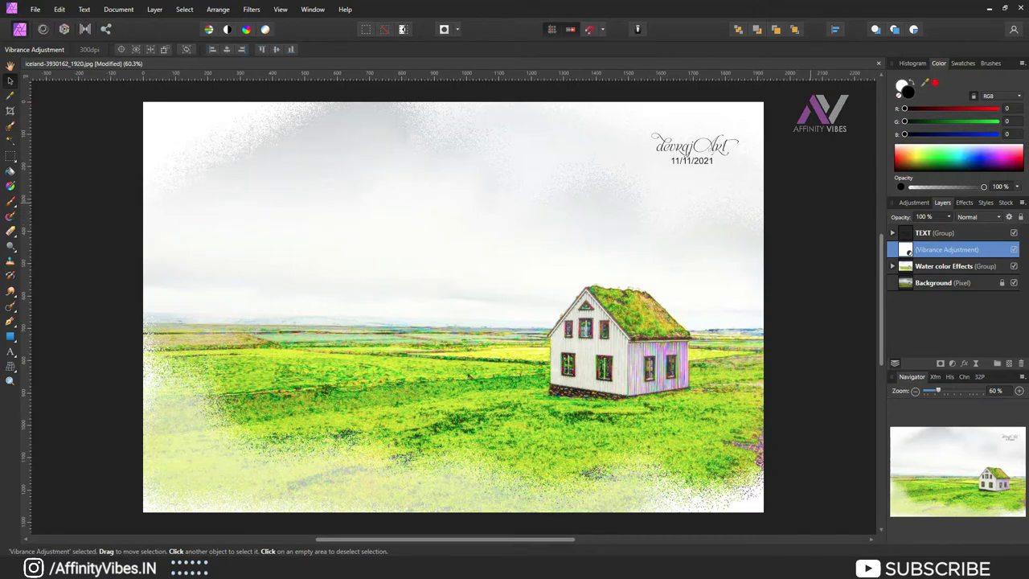
key(ctrl+minus)
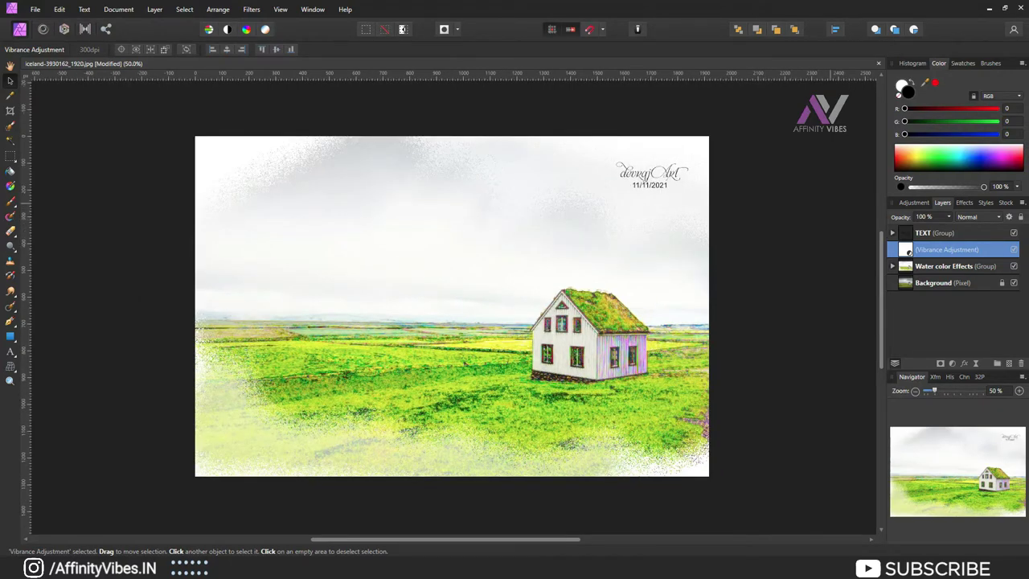
key(ctrl+plus)
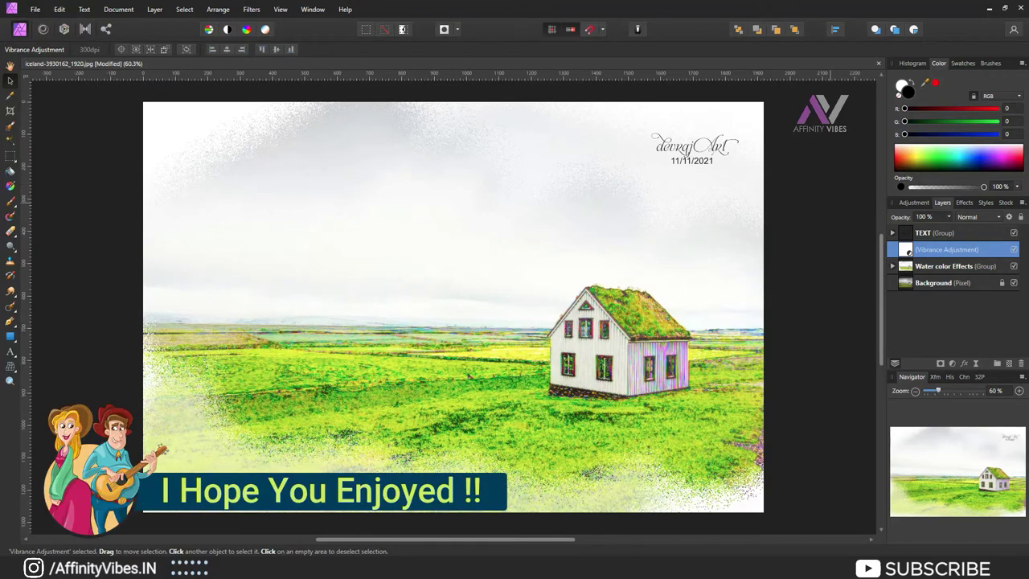